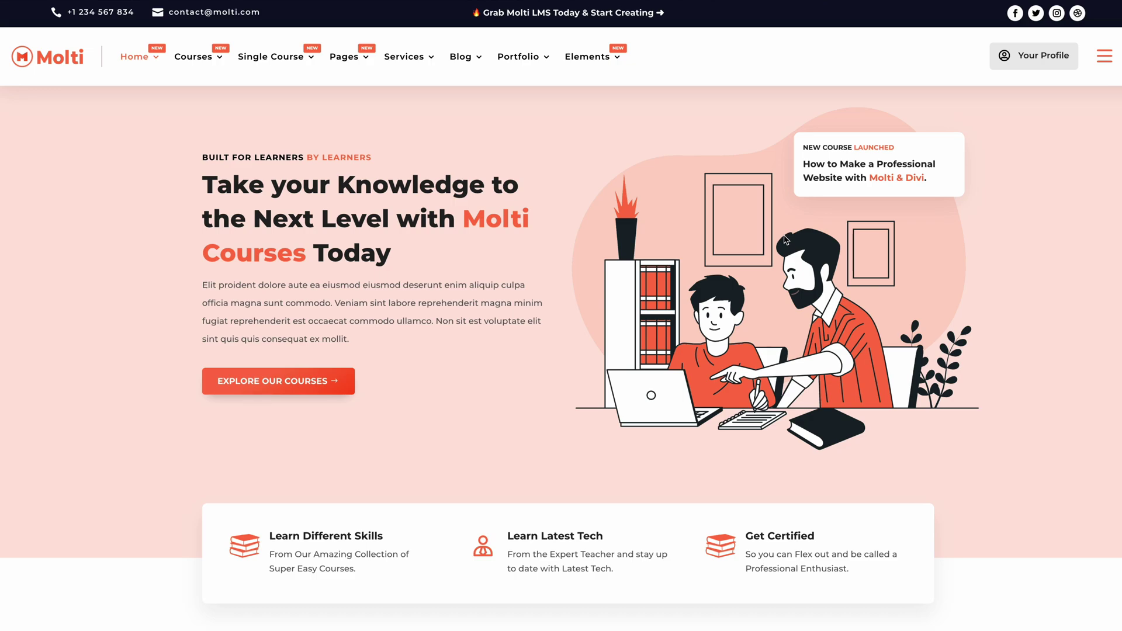
# - Review the demo homepage from its introduction through the featured course categories to the popular courses
pyautogui.scroll(-6, 785, 240)
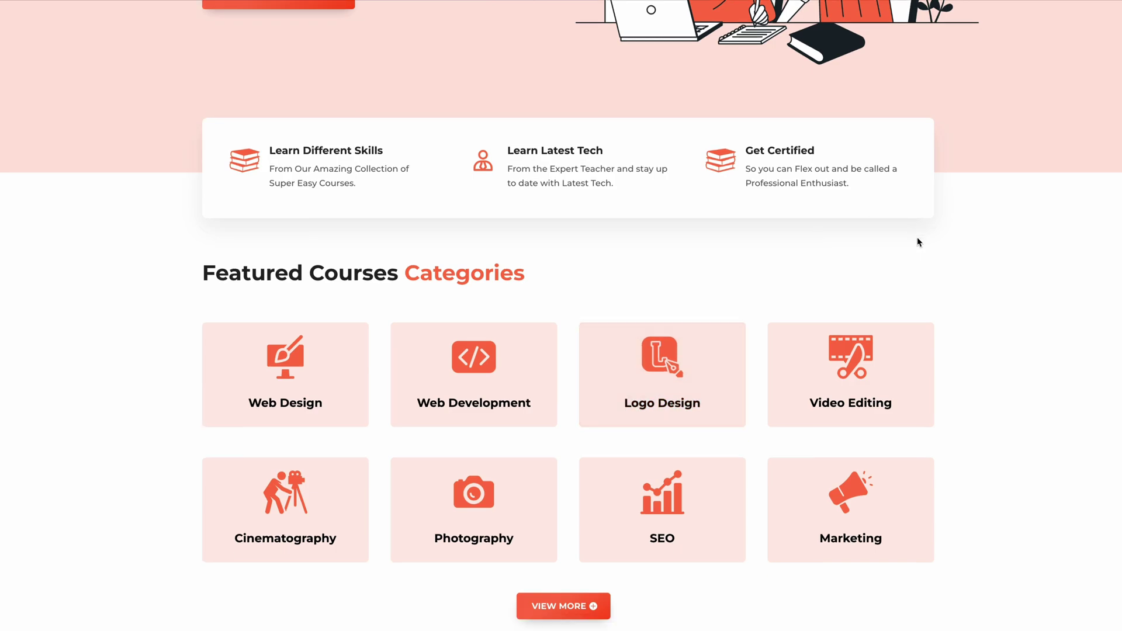
pyautogui.scroll(-3, 918, 241)
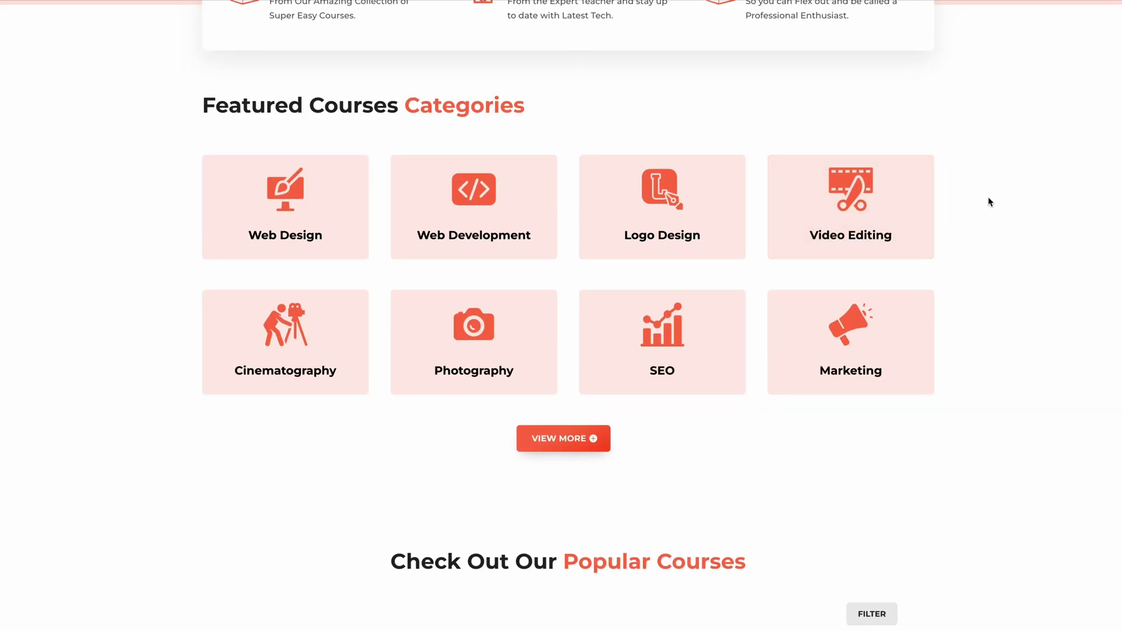
pyautogui.scroll(-7, 989, 201)
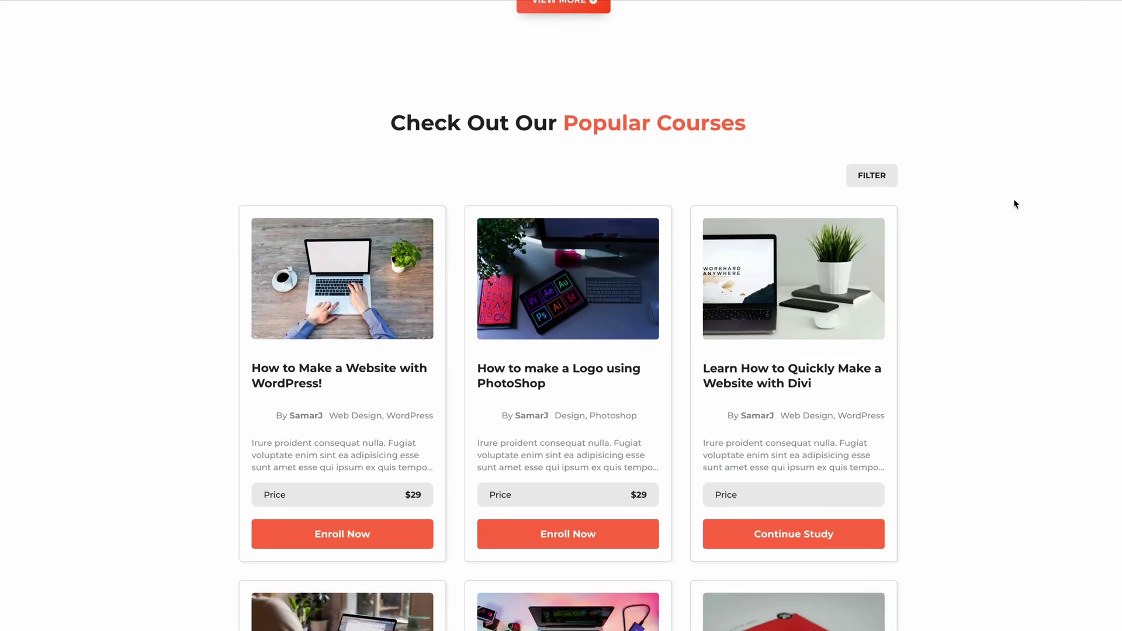
pyautogui.scroll(-8, 1022, 205)
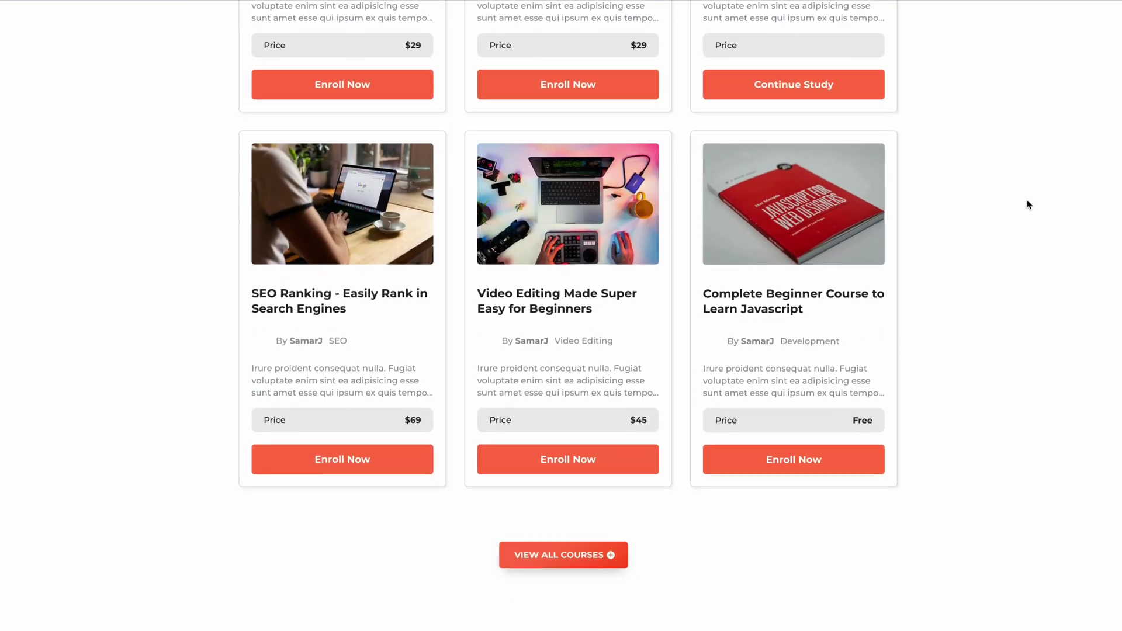
# - Open the "SEO Ranking - Easily Rank in Search Engines" course, review its lesson list, and return to the homepage
pyautogui.click(379, 245)
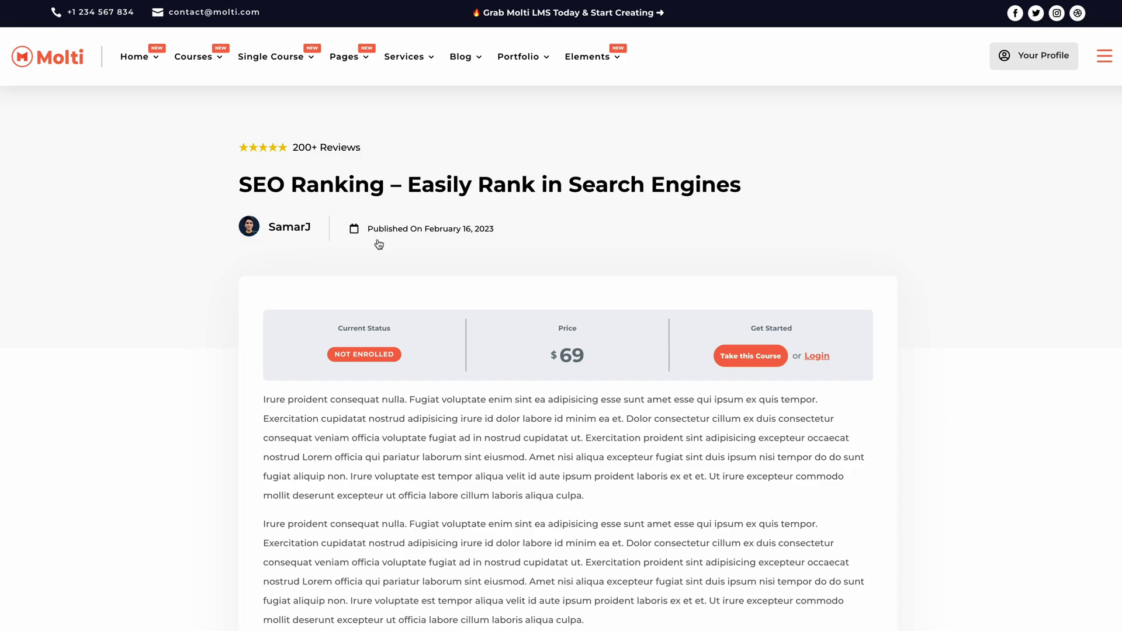
pyautogui.scroll(-10, 379, 246)
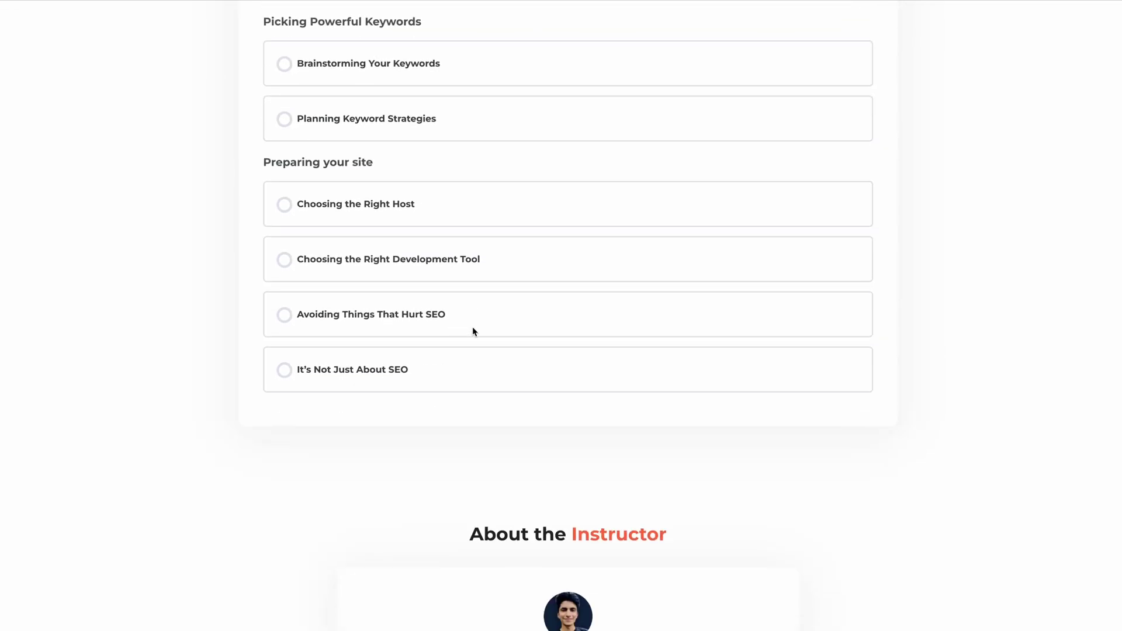
pyautogui.scroll(4, 807, 374)
pyautogui.scroll(4, 806, 409)
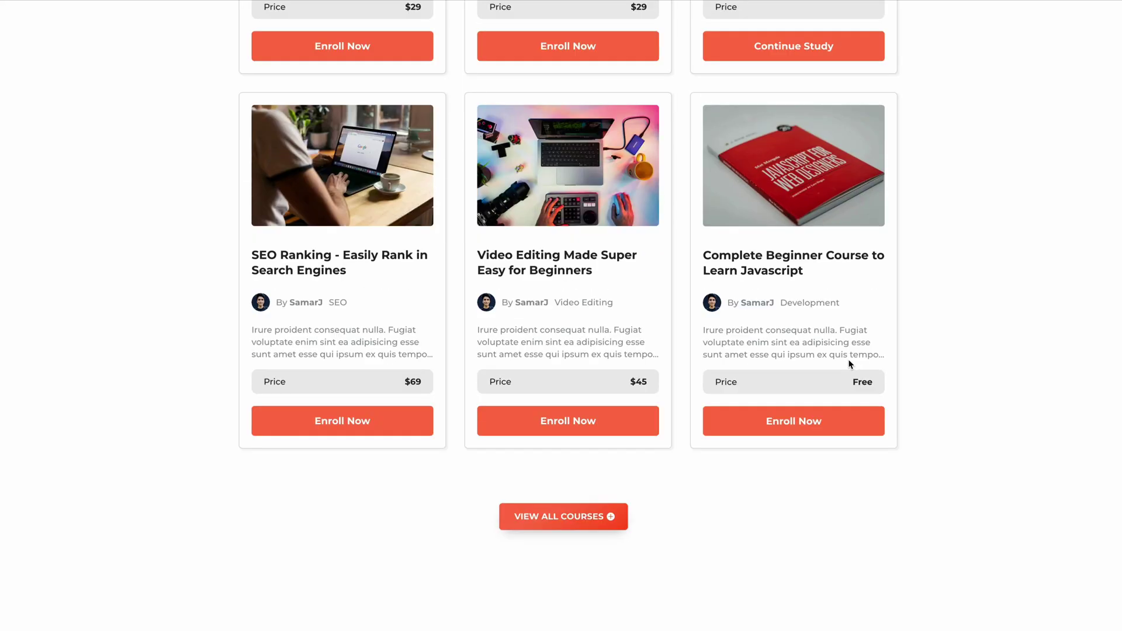
# - Review the rest of the demo homepage, including the course benefits, top teachers and latest blog posts
pyautogui.scroll(-15, 946, 329)
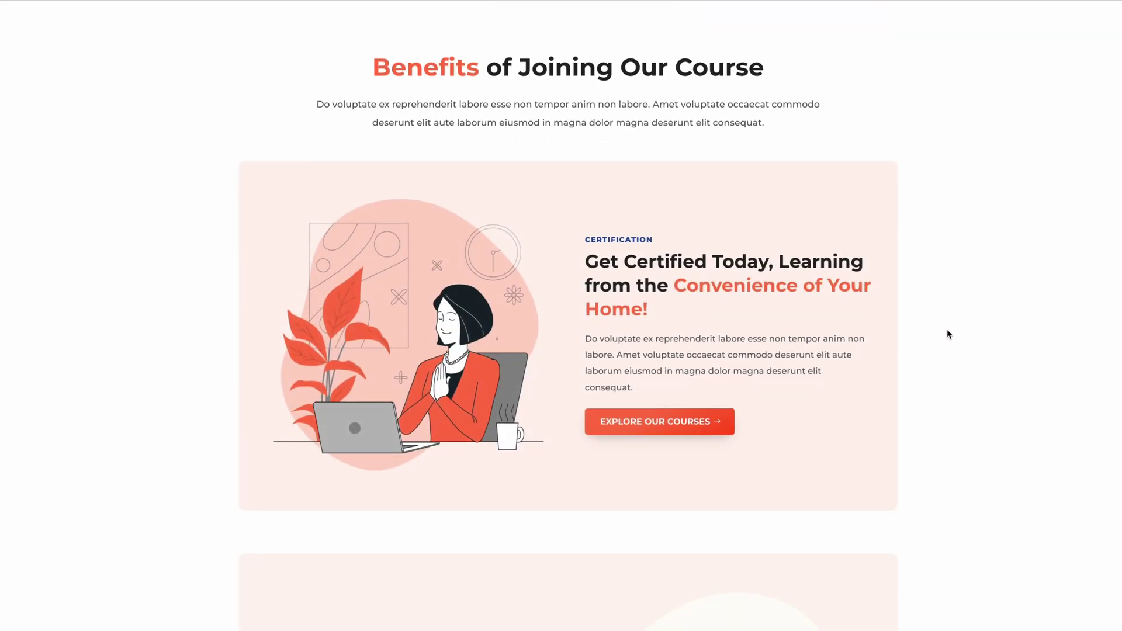
pyautogui.scroll(-20, 947, 332)
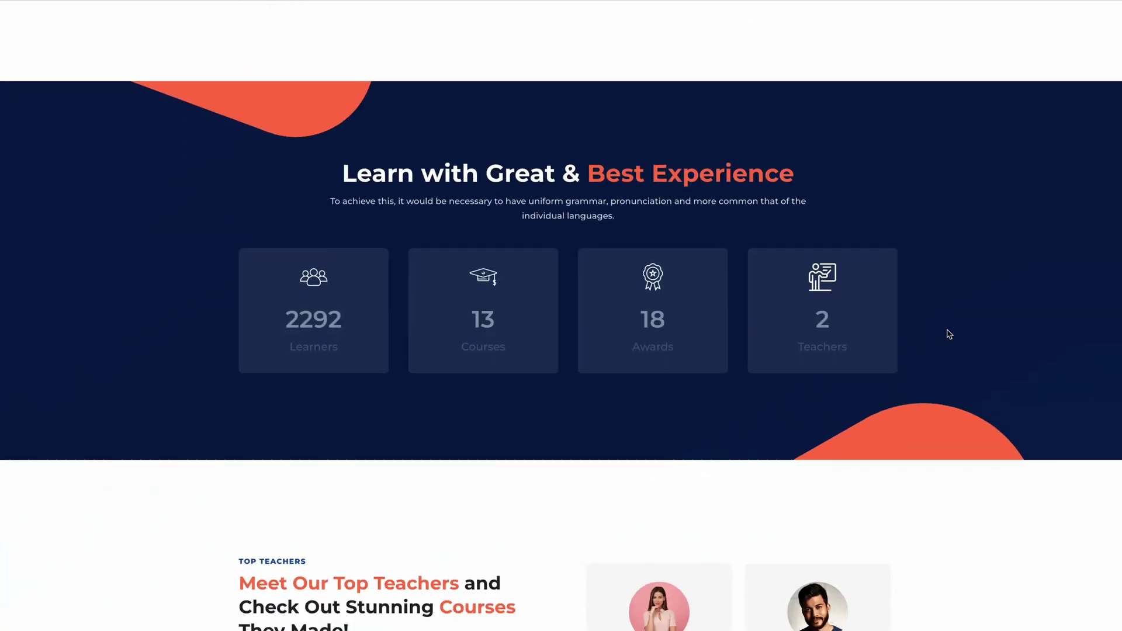
pyautogui.scroll(-12, 948, 333)
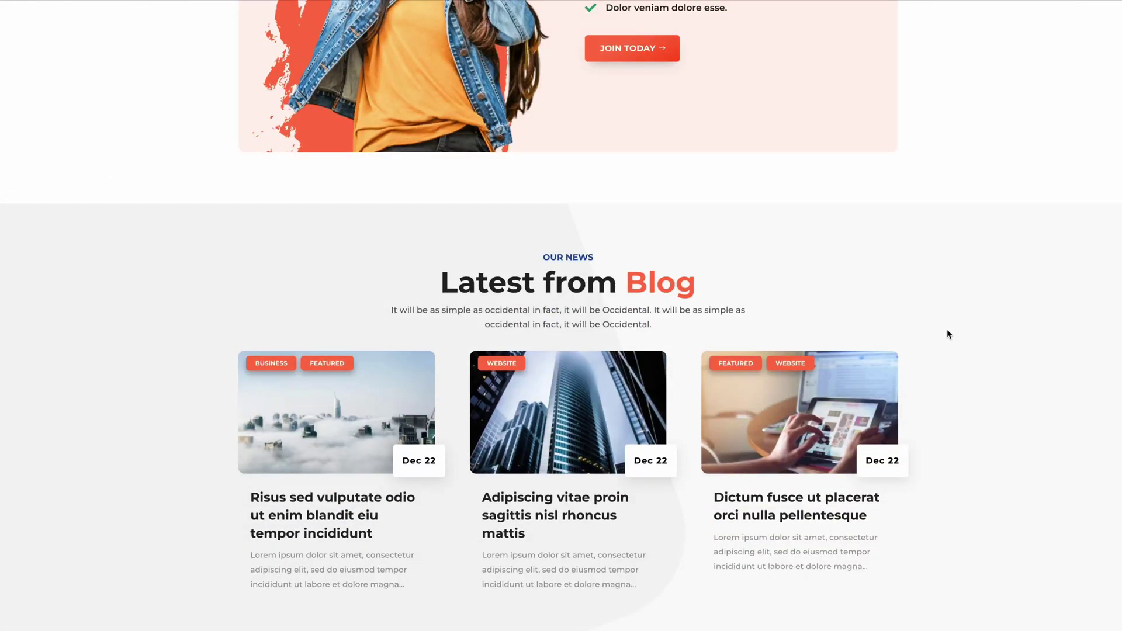
pyautogui.scroll(-8, 947, 329)
pyautogui.scroll(20, 947, 328)
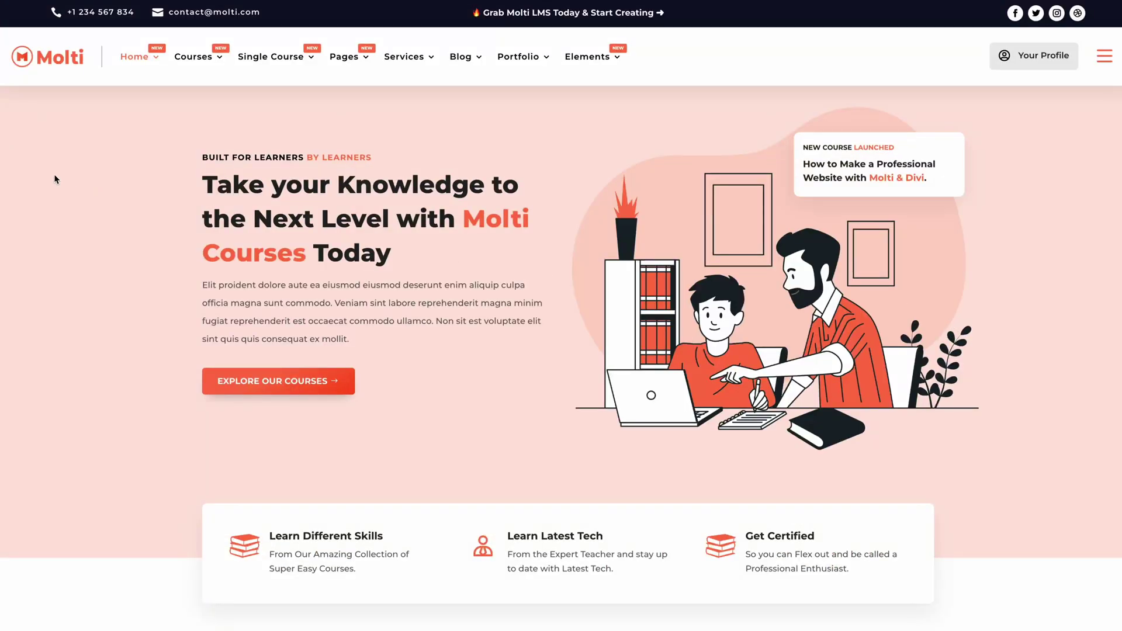
# - Look over the demo site's main navigation, from the Home and Courses entries to Elements
pyautogui.moveTo(150, 71)
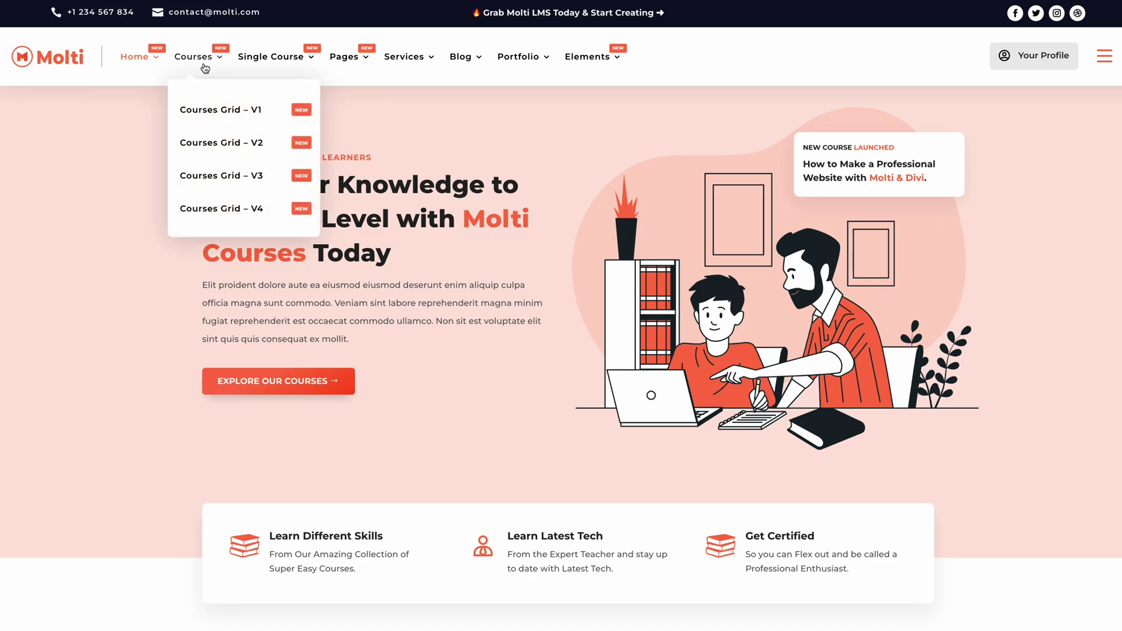
pyautogui.moveTo(278, 67)
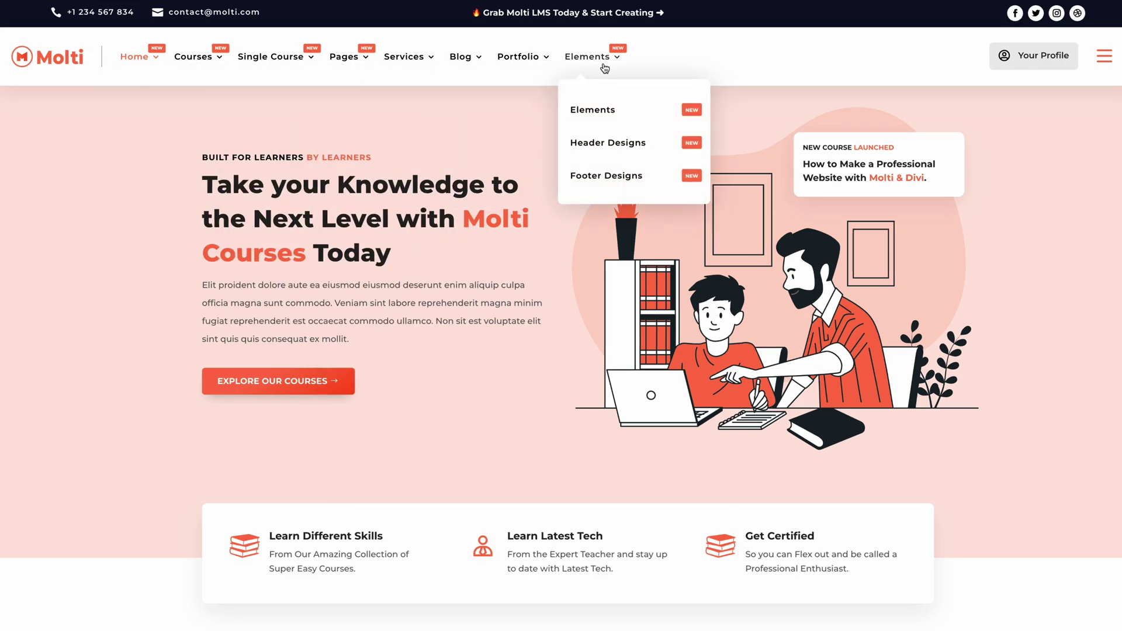
pyautogui.moveTo(1099, 58)
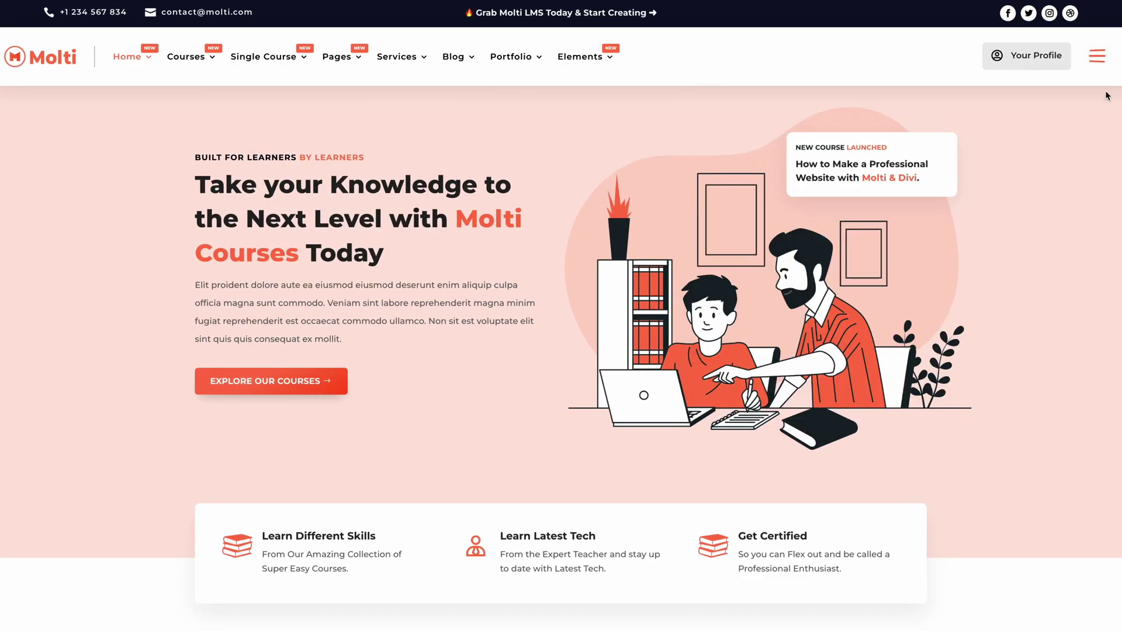
pyautogui.scroll(-4, 459, 290)
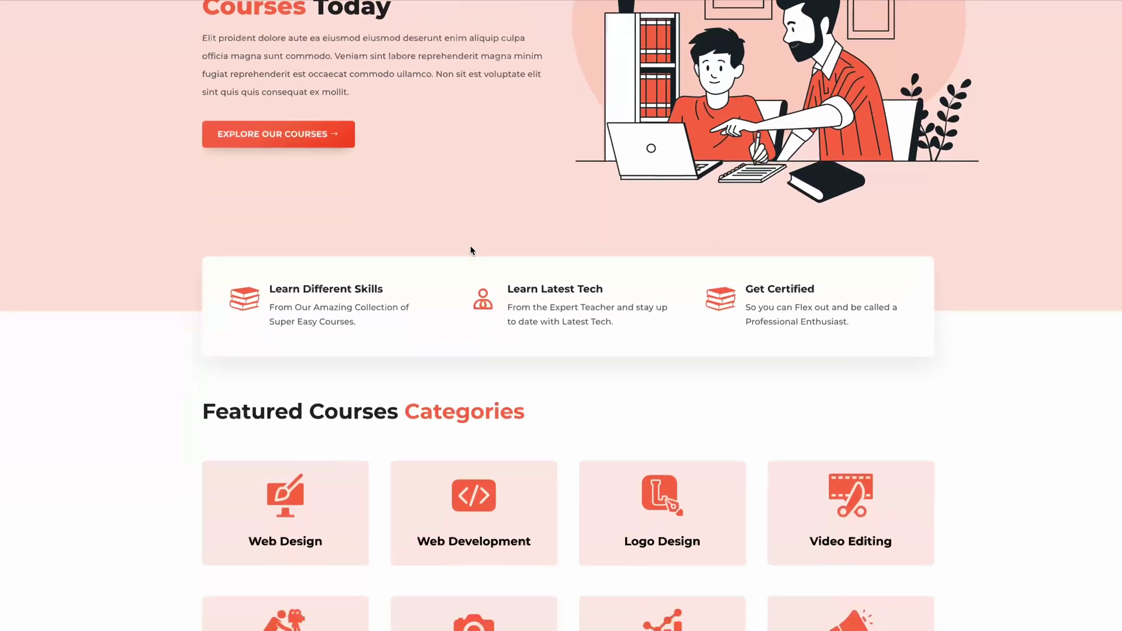
pyautogui.scroll(4, 458, 291)
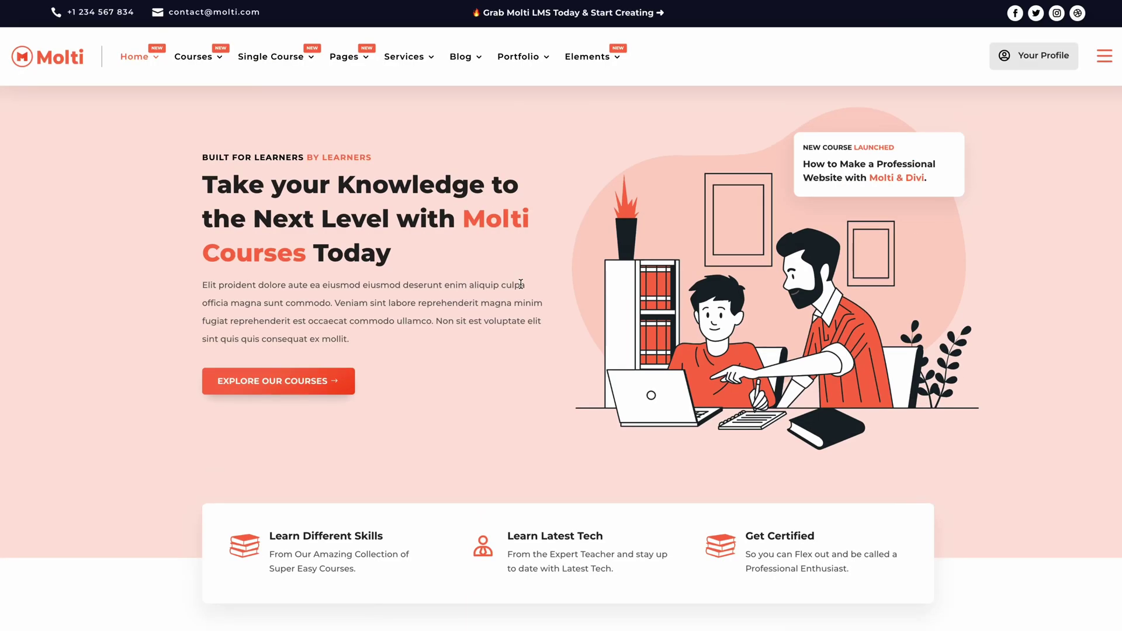
# - Examine the course layouts and page templates on offer, and view the Login popup before closing it
pyautogui.moveTo(202, 57)
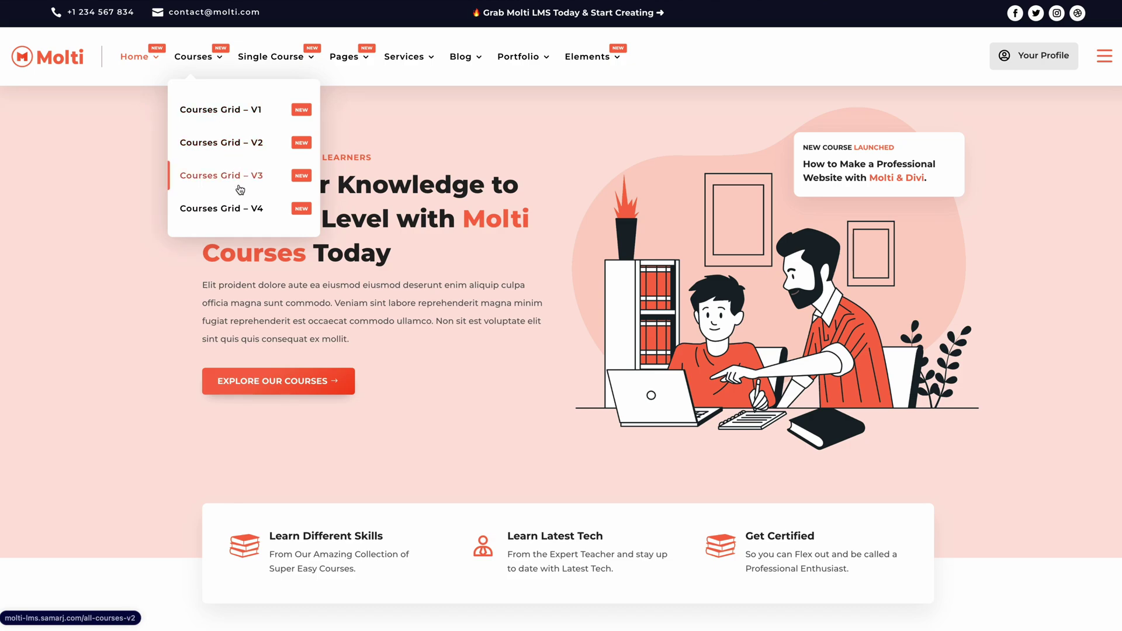
pyautogui.moveTo(268, 73)
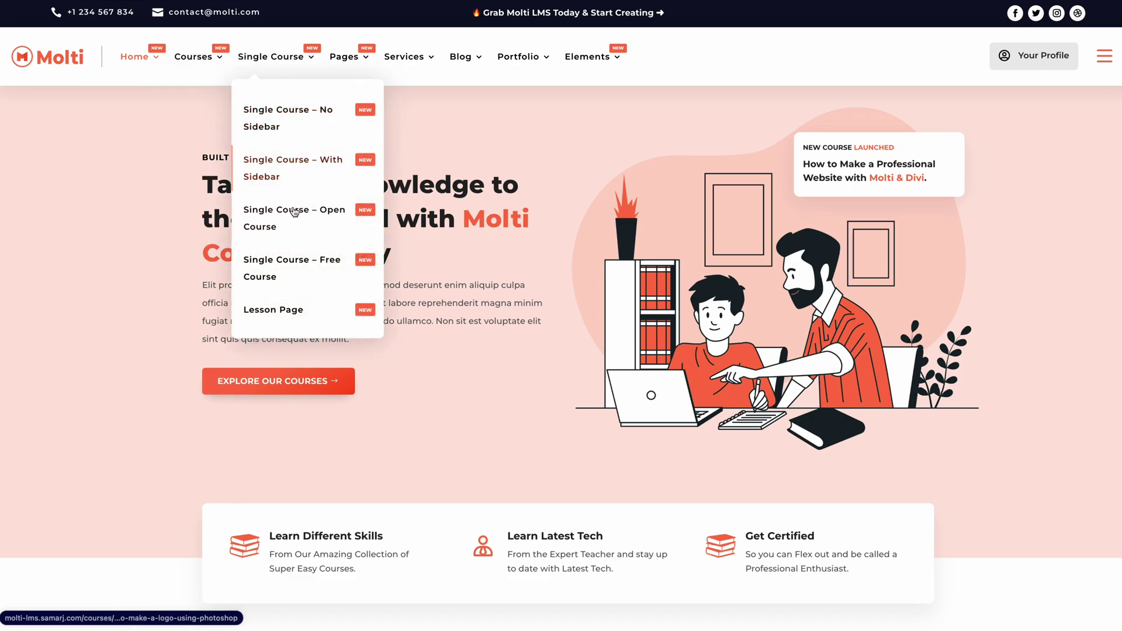
pyautogui.moveTo(349, 75)
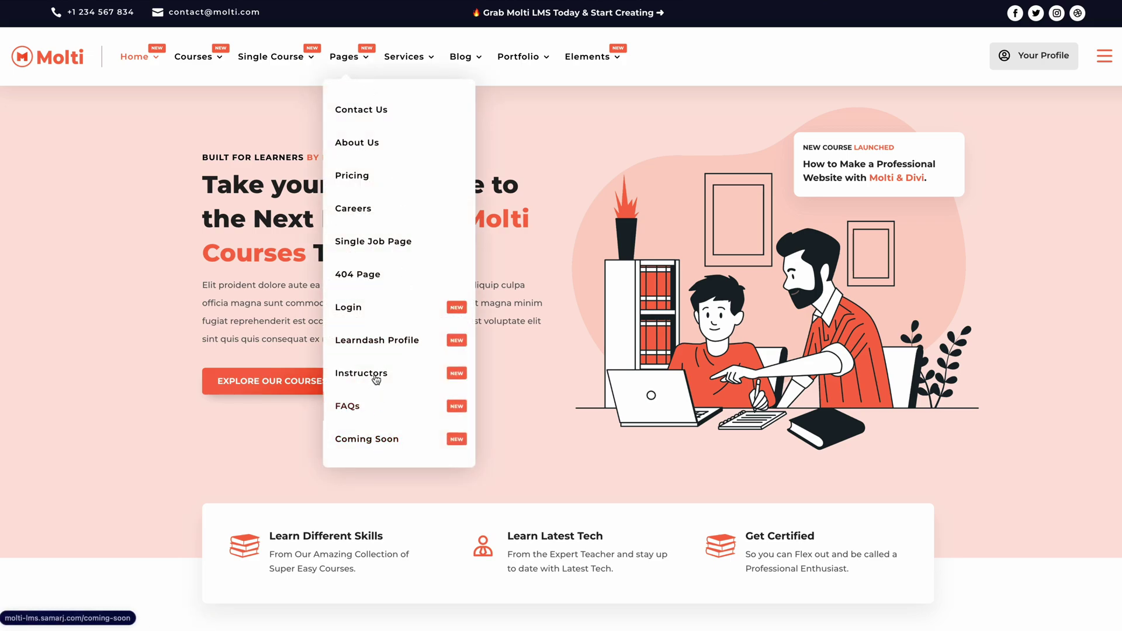
pyautogui.click(371, 309)
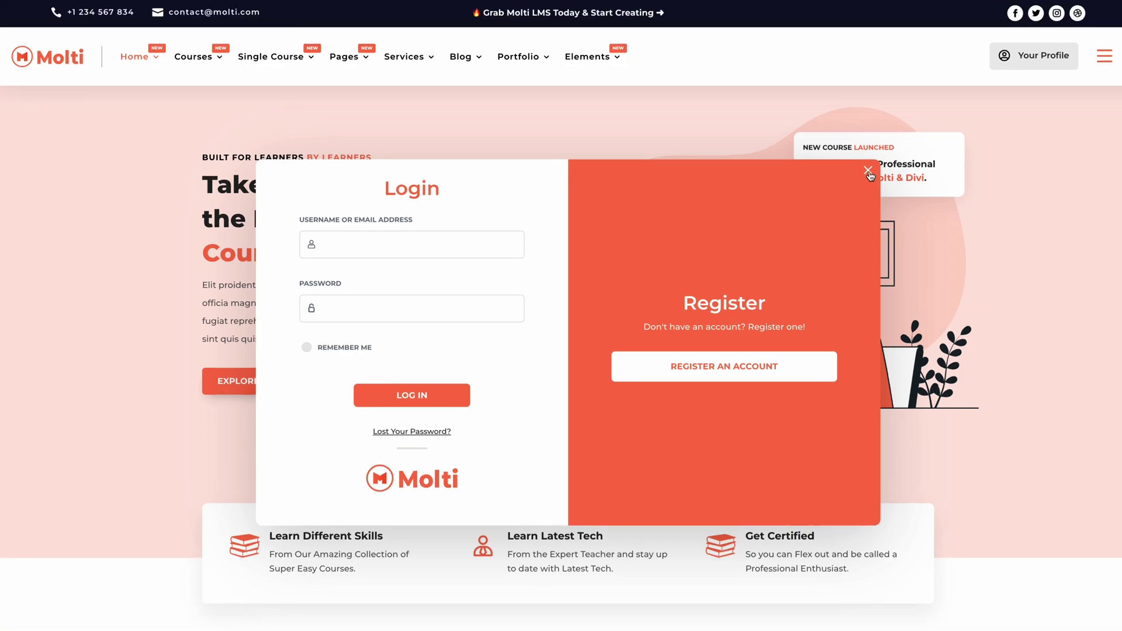
pyautogui.click(868, 172)
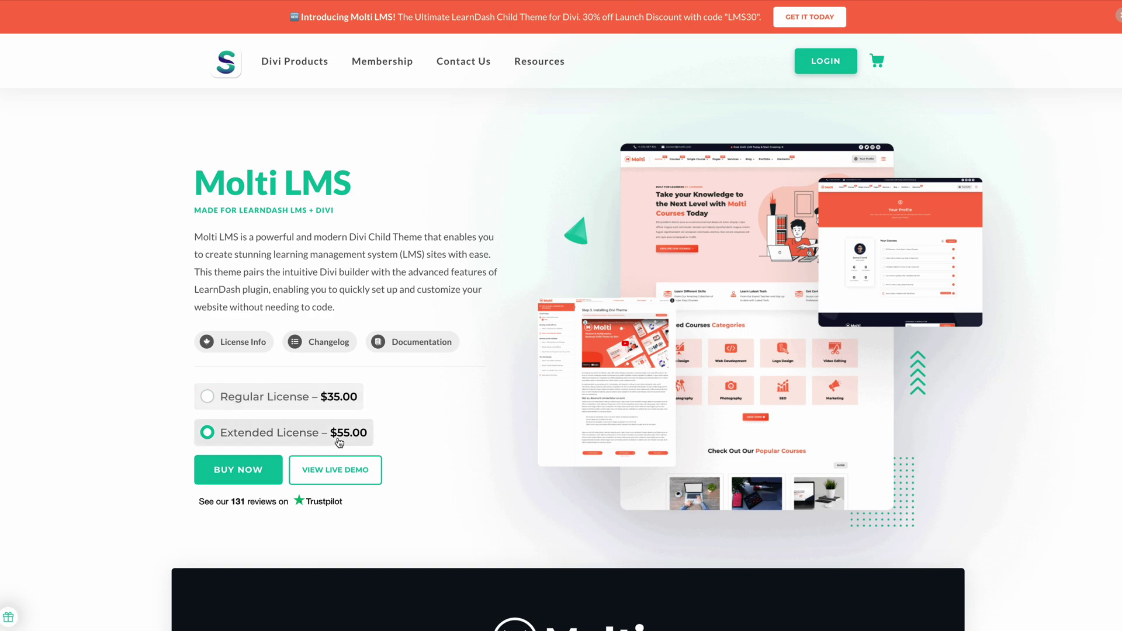
# - Examine the Molti LMS product page's overview, responsive design and LMS features sections
pyautogui.scroll(-10, 418, 441)
pyautogui.scroll(-11, 470, 405)
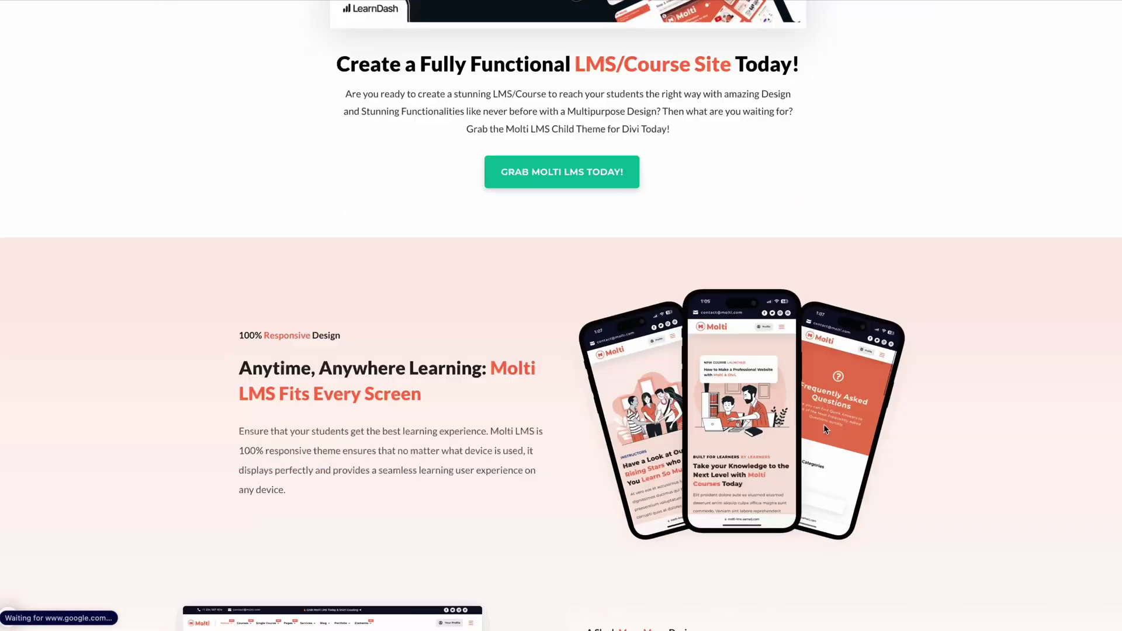
pyautogui.scroll(5, 826, 426)
pyautogui.scroll(1, 850, 419)
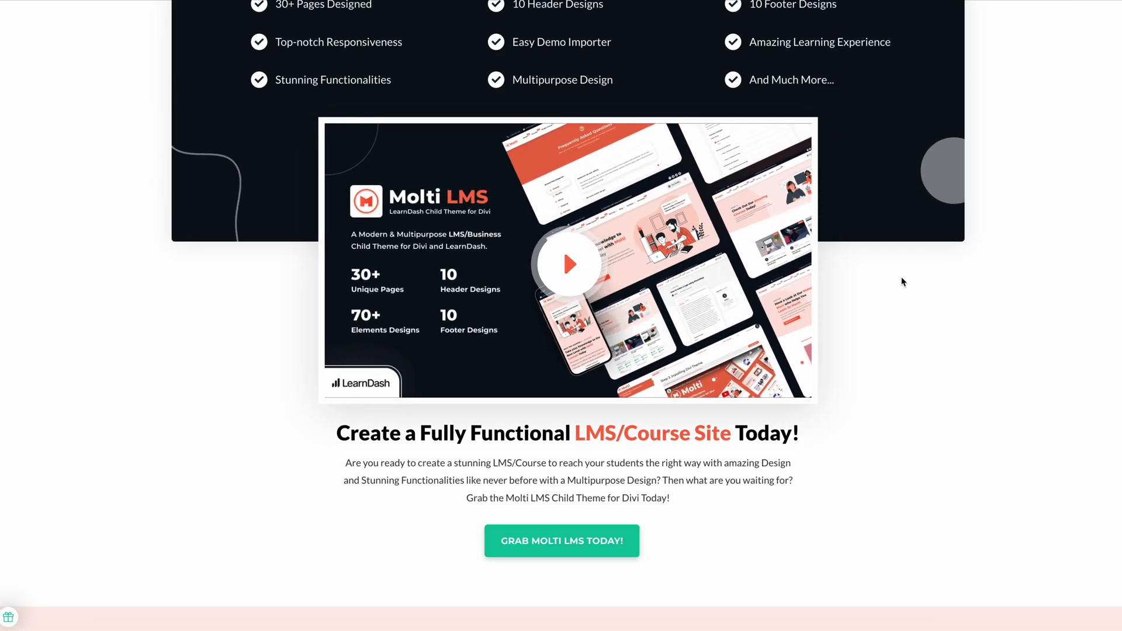
pyautogui.scroll(-5, 989, 276)
pyautogui.scroll(-20, 989, 275)
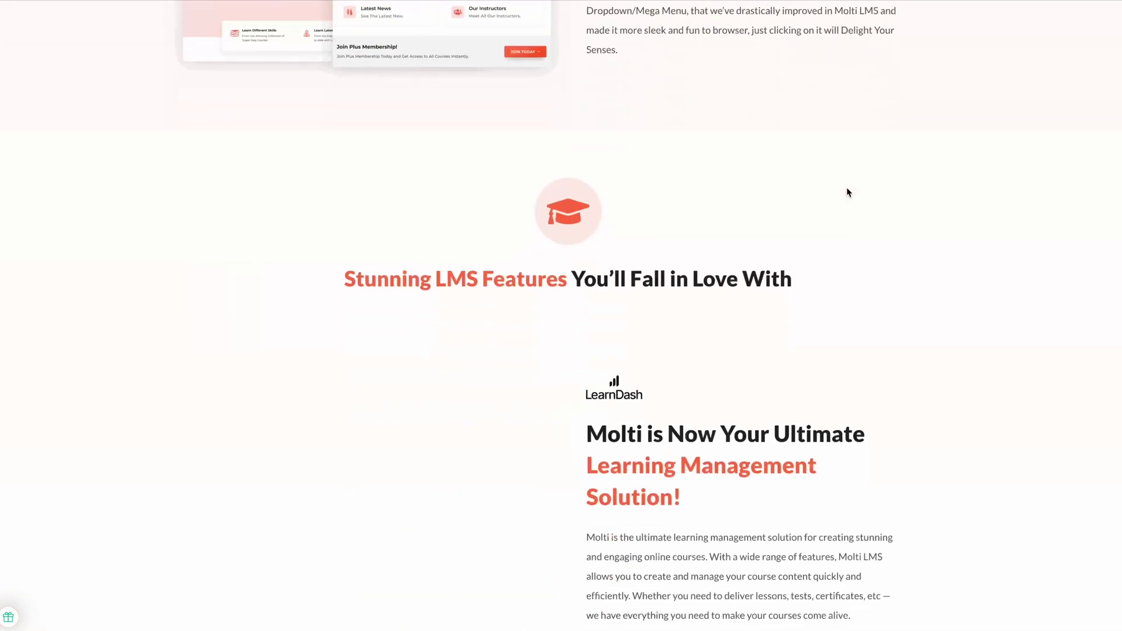
pyautogui.scroll(4, 924, 212)
pyautogui.scroll(2, 925, 213)
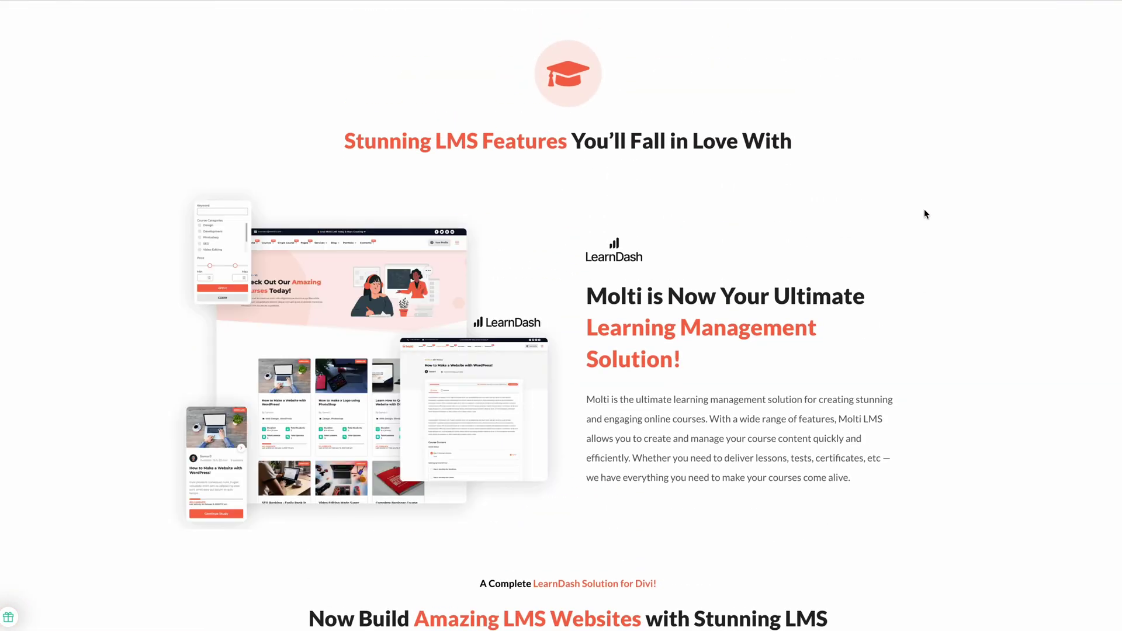
# - Examine the product page's sections on grid designs, course filters, and effects and functionalities
pyautogui.scroll(-19, 924, 220)
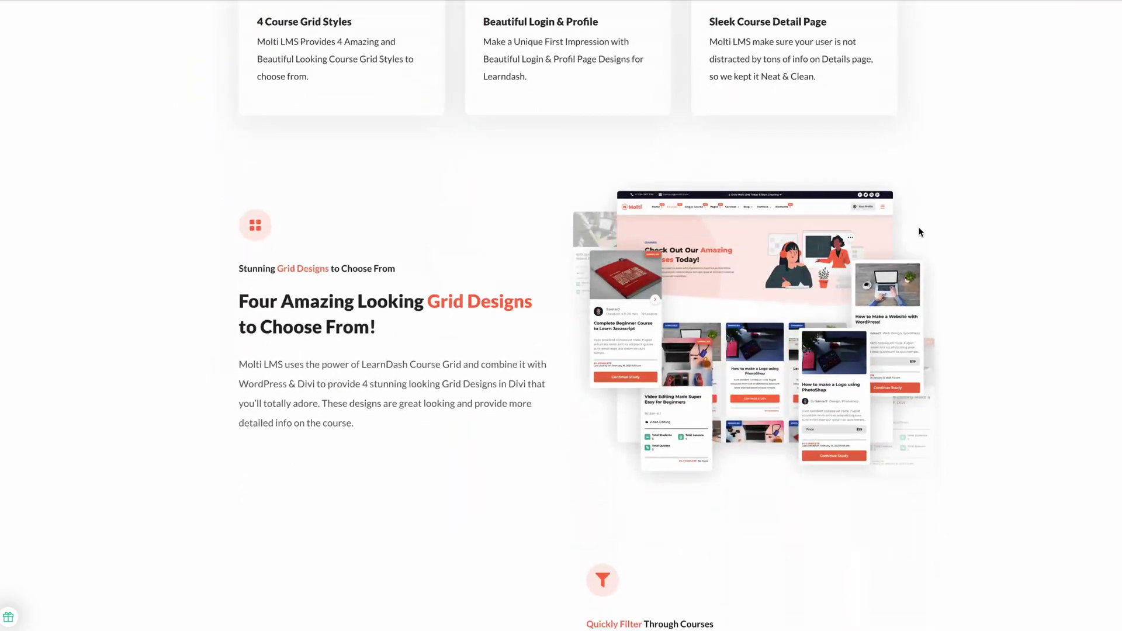
pyautogui.scroll(5, 919, 232)
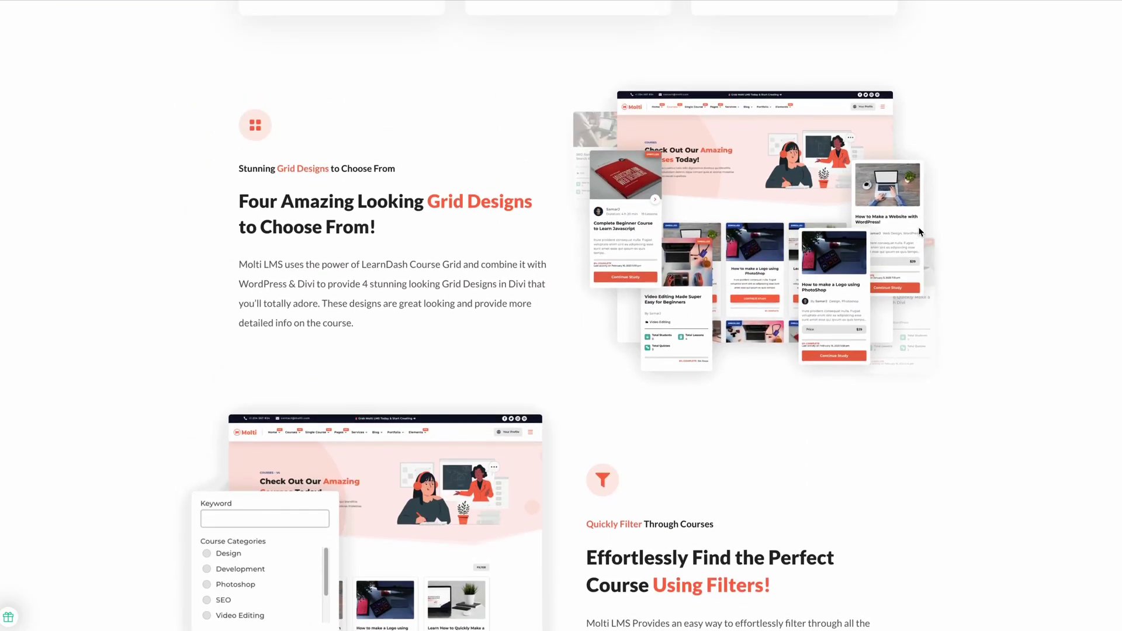
pyautogui.scroll(-15, 920, 232)
pyautogui.scroll(-10, 919, 232)
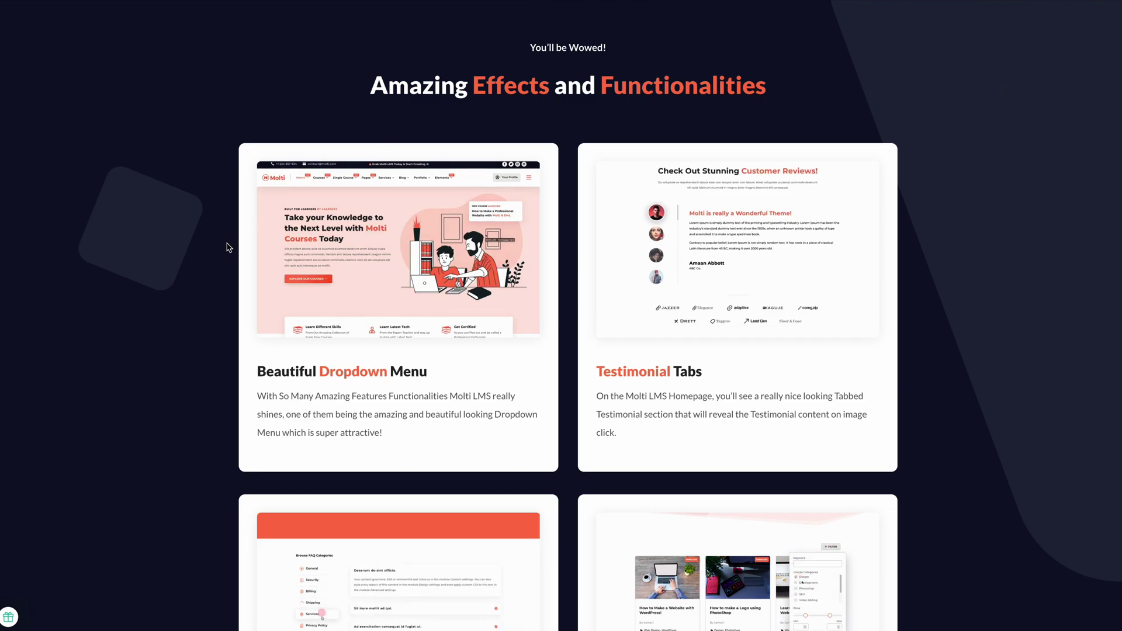
pyautogui.scroll(-18, 226, 246)
pyautogui.scroll(-11, 203, 269)
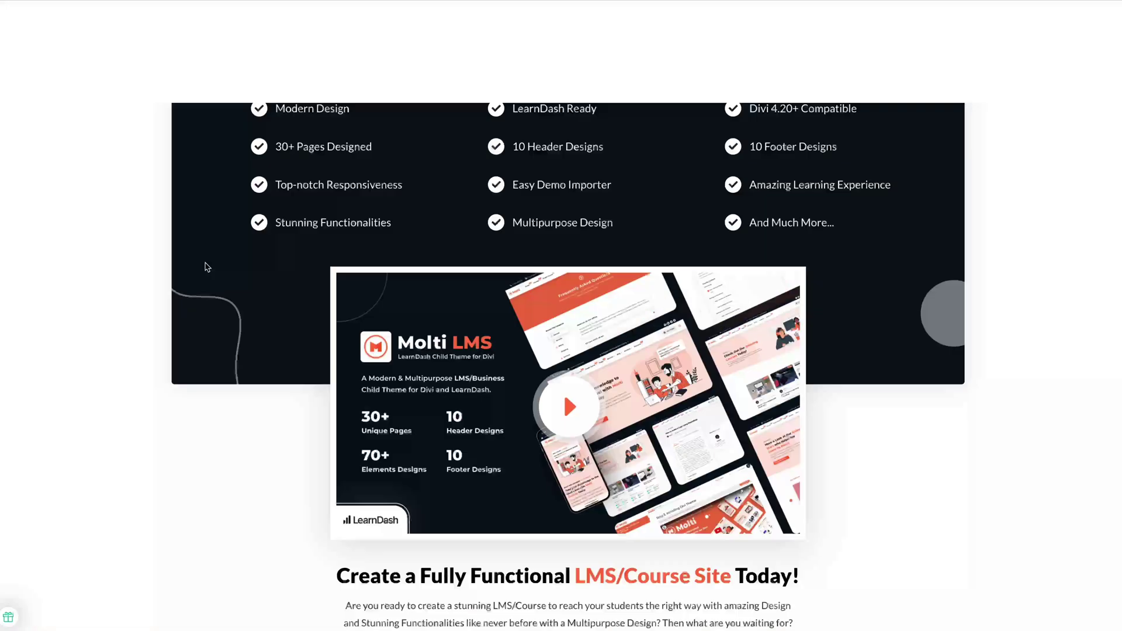
pyautogui.scroll(12, 205, 268)
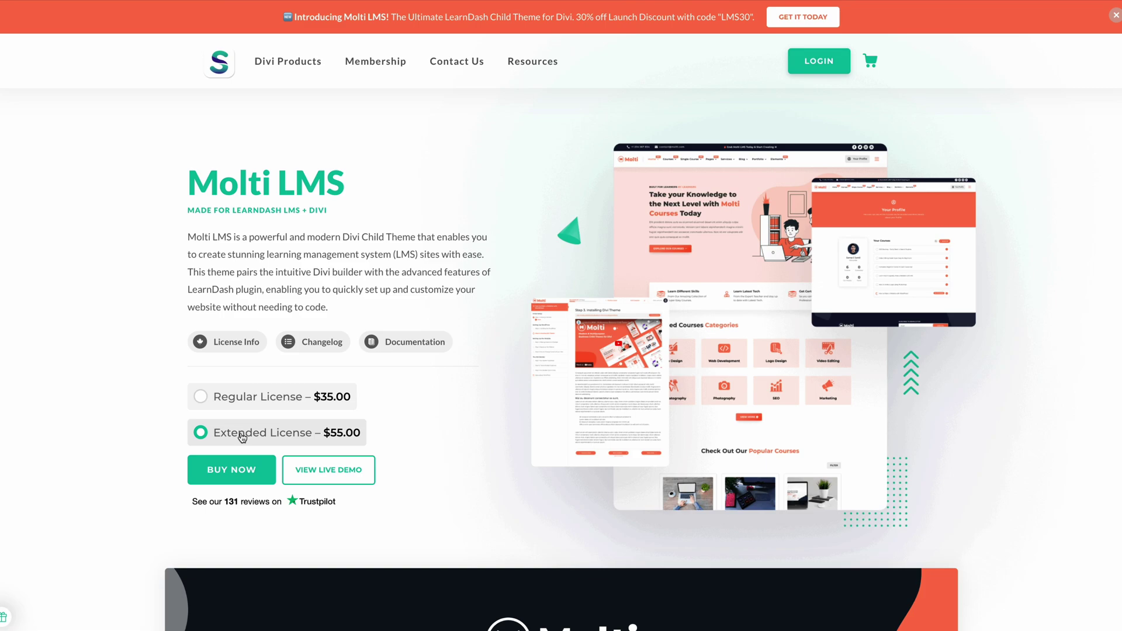
# - Add the Molti LMS Extended License to the cart and proceed to checkout to review the purchase form
pyautogui.click(234, 472)
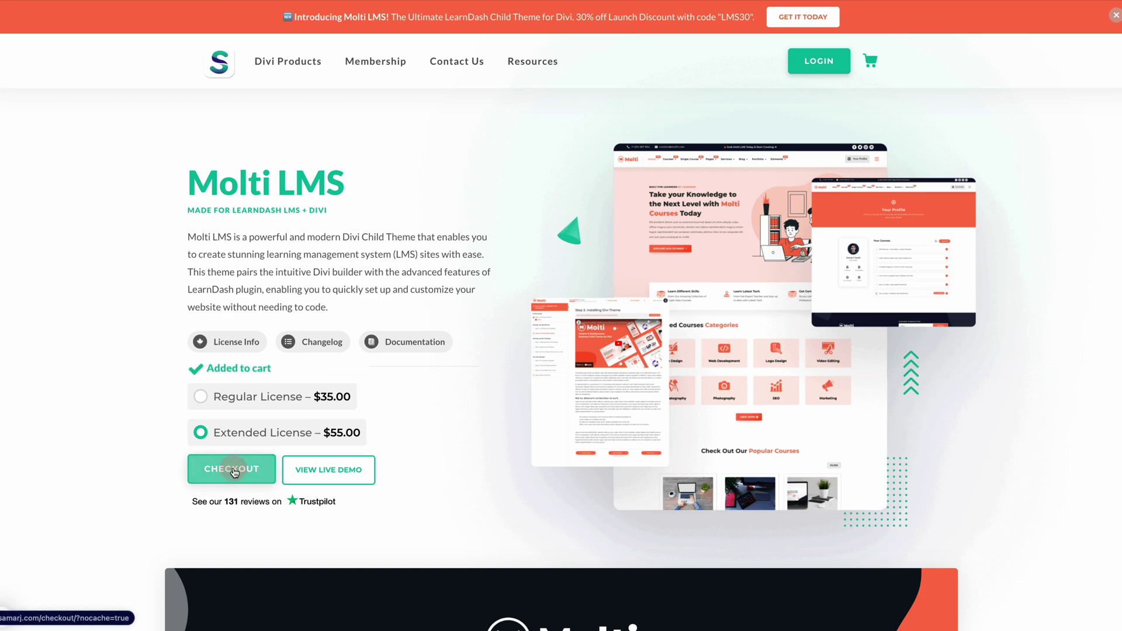
pyautogui.scroll(-5, 834, 489)
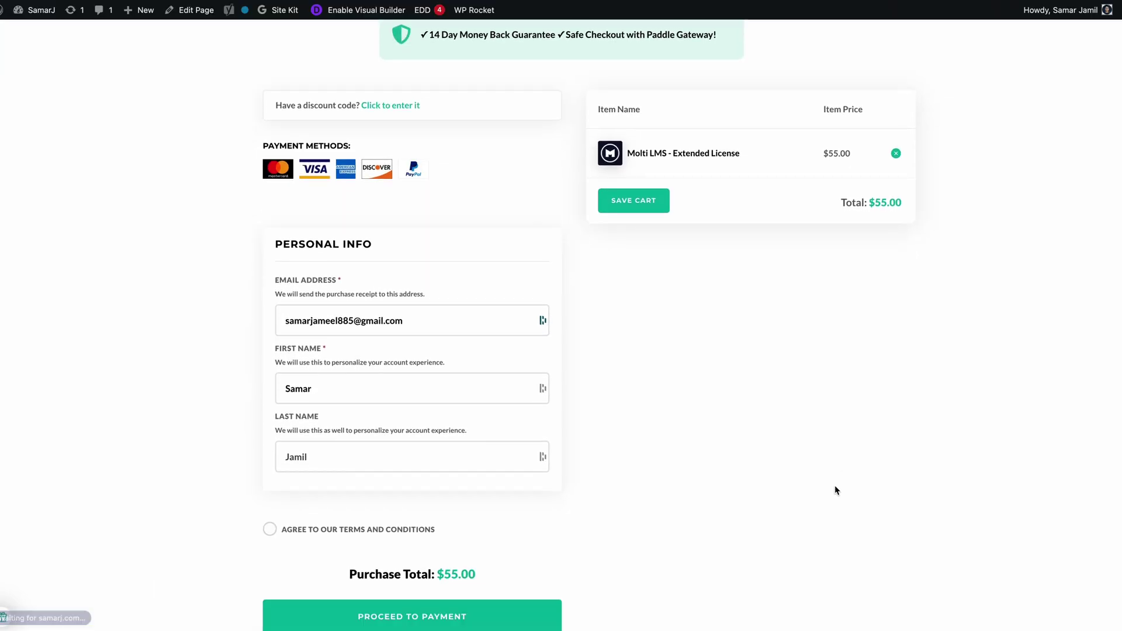
pyautogui.scroll(2, 835, 490)
pyautogui.scroll(5, 834, 490)
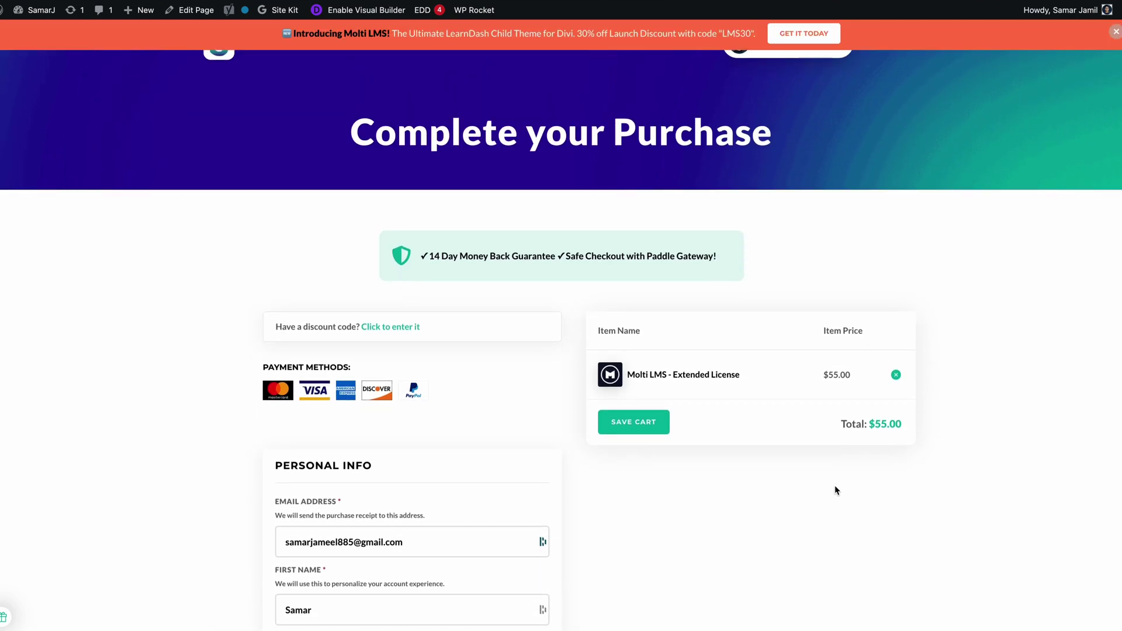
# - Open the discount code entry on the checkout page
pyautogui.click(390, 394)
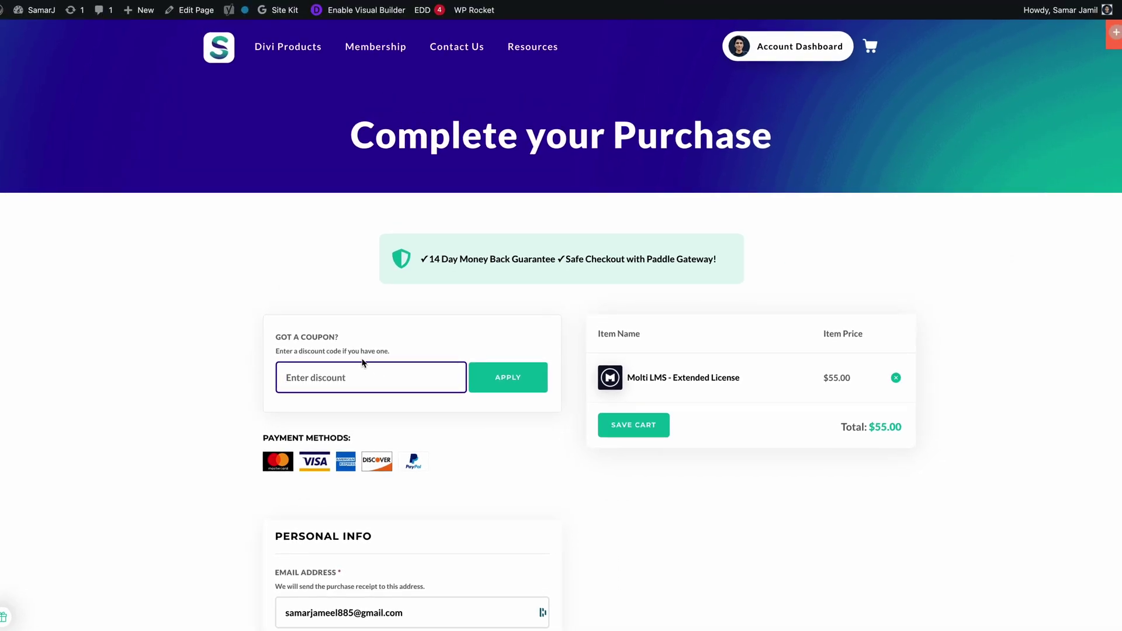
pyautogui.click(445, 316)
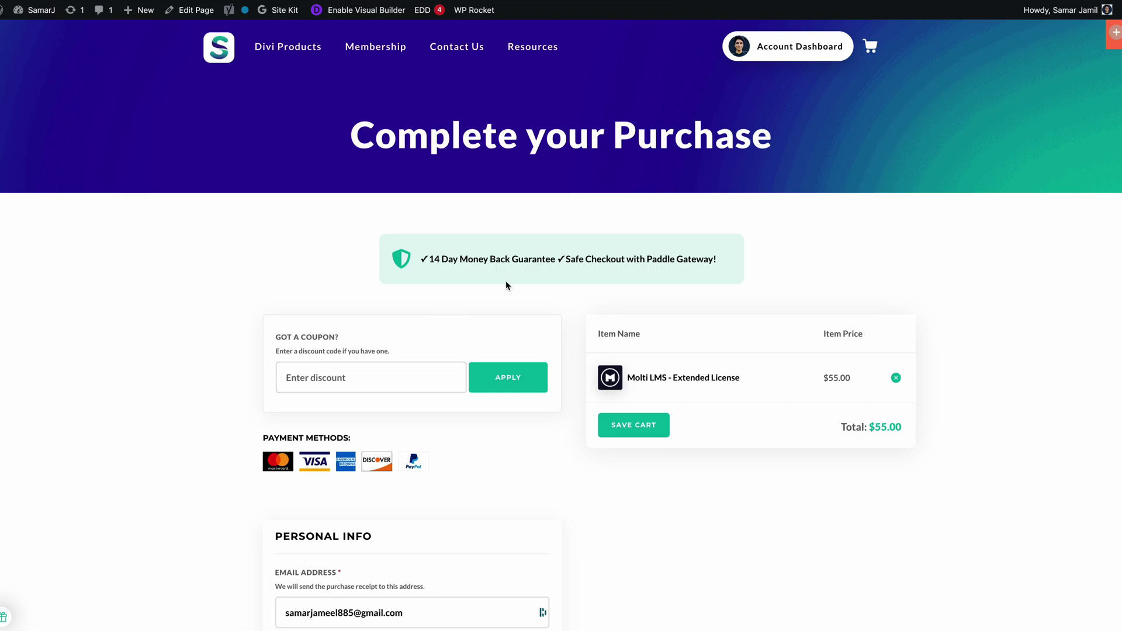
# - Open the account dashboard and view the purchased items in My Downloads
pyautogui.click(805, 56)
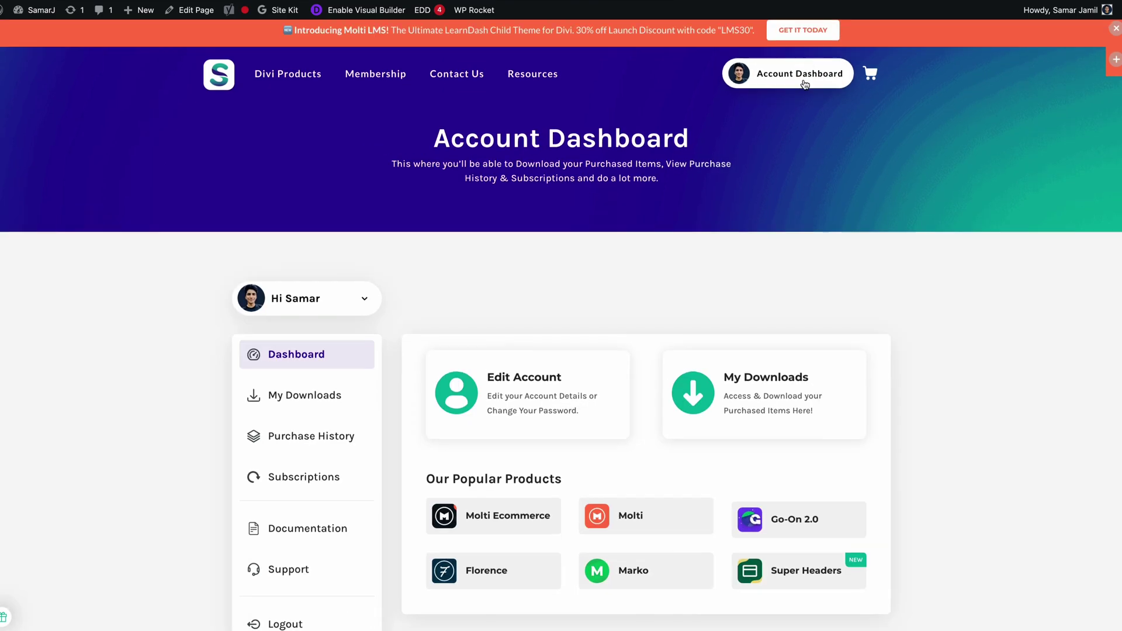
pyautogui.scroll(-2, 804, 87)
pyautogui.click(337, 288)
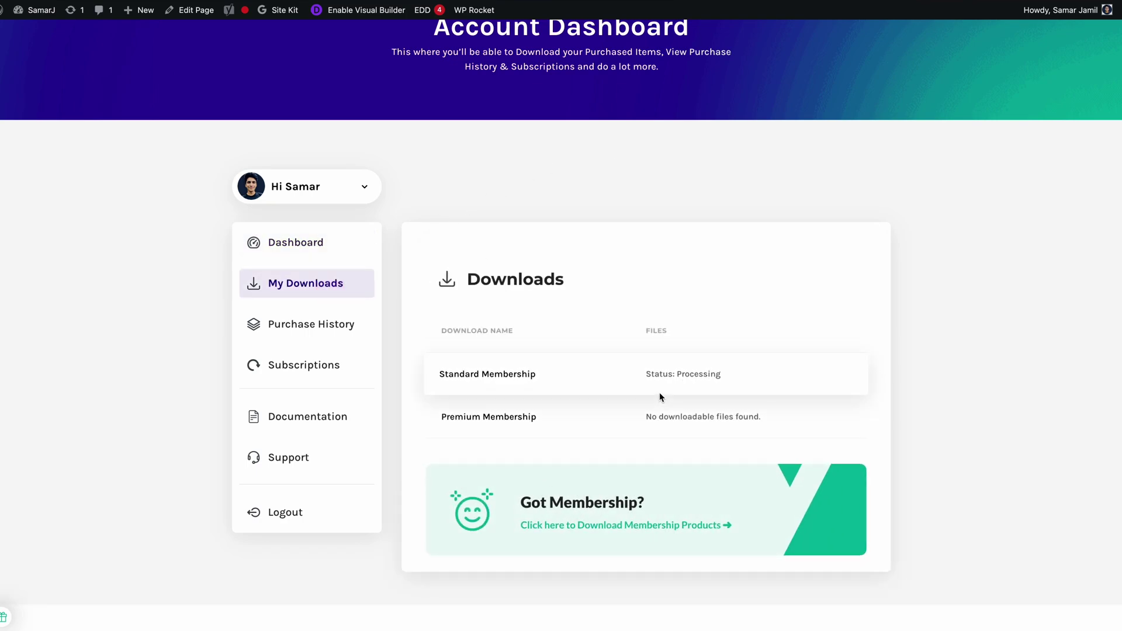
pyautogui.scroll(2, 593, 429)
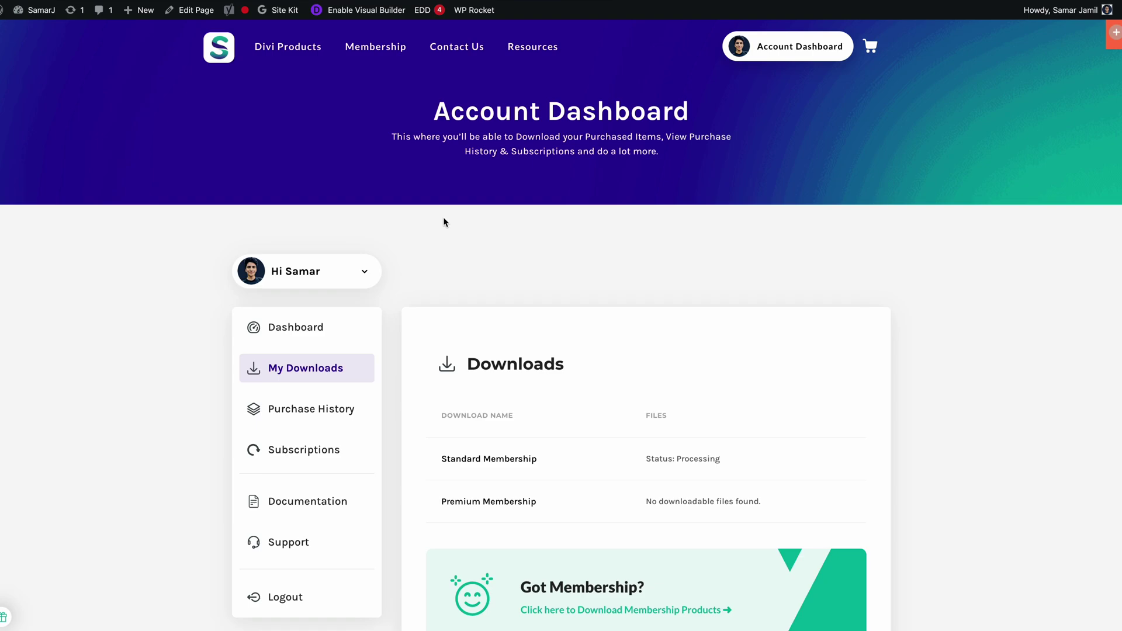
# - Open the Join Our Membership page and review the Standard and Premium plans and the customer reviews
pyautogui.moveTo(377, 50)
pyautogui.click(381, 111)
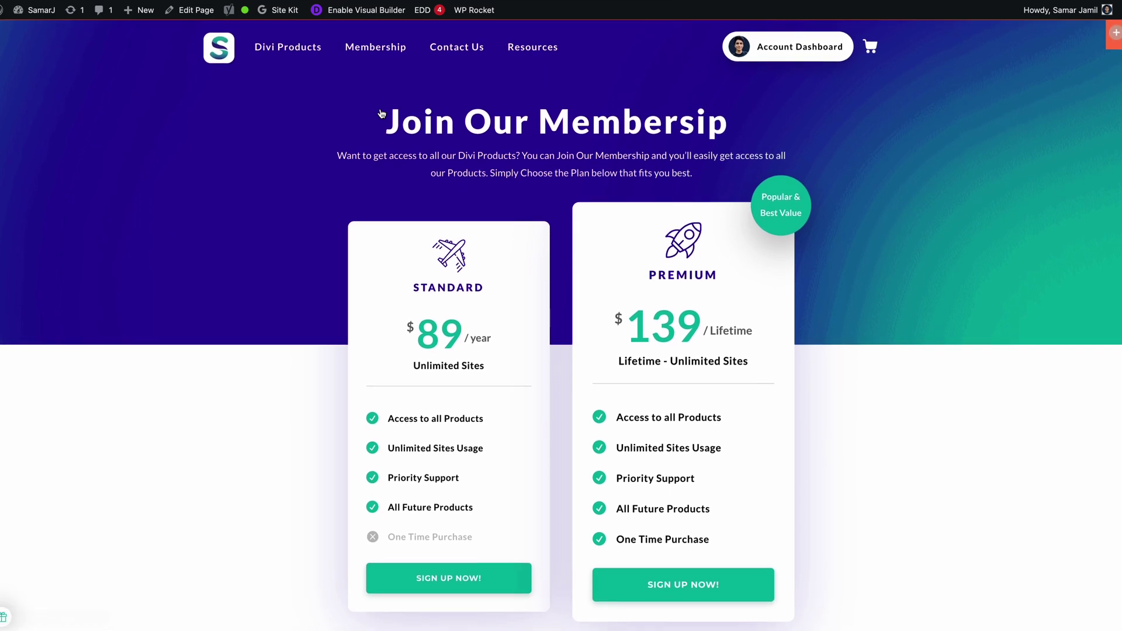
pyautogui.moveTo(298, 48)
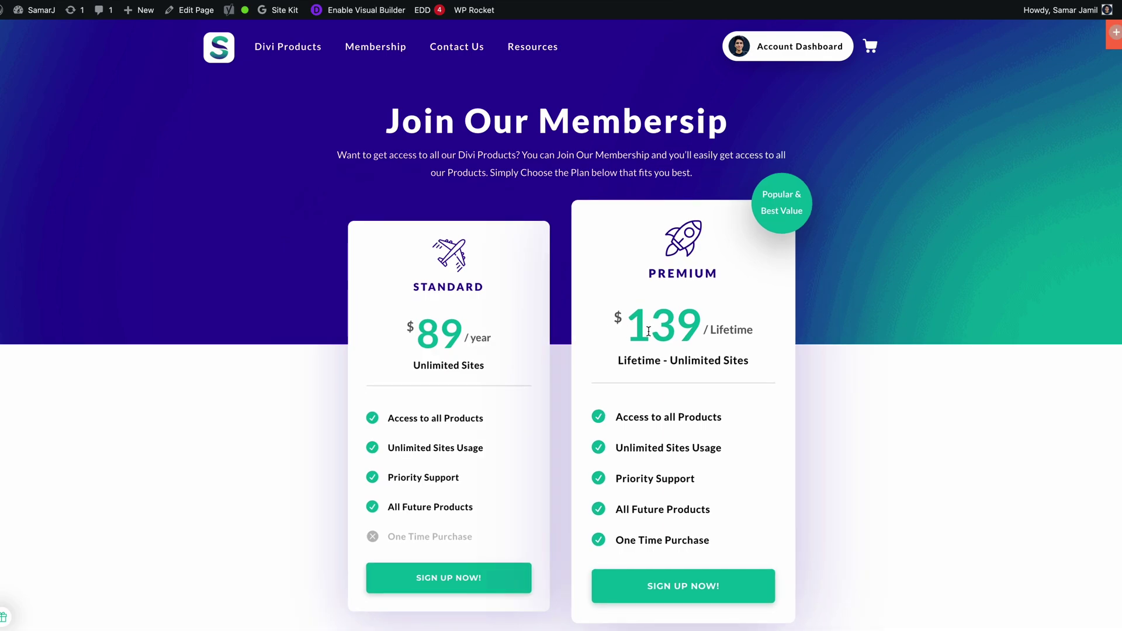
pyautogui.scroll(-20, 649, 331)
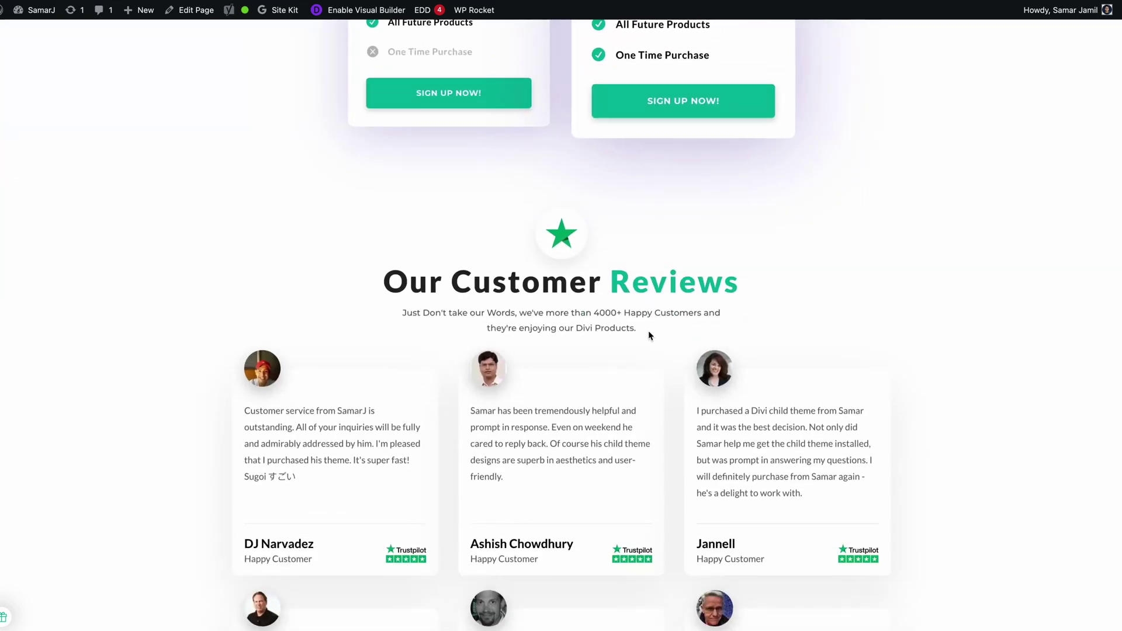
pyautogui.scroll(20, 649, 331)
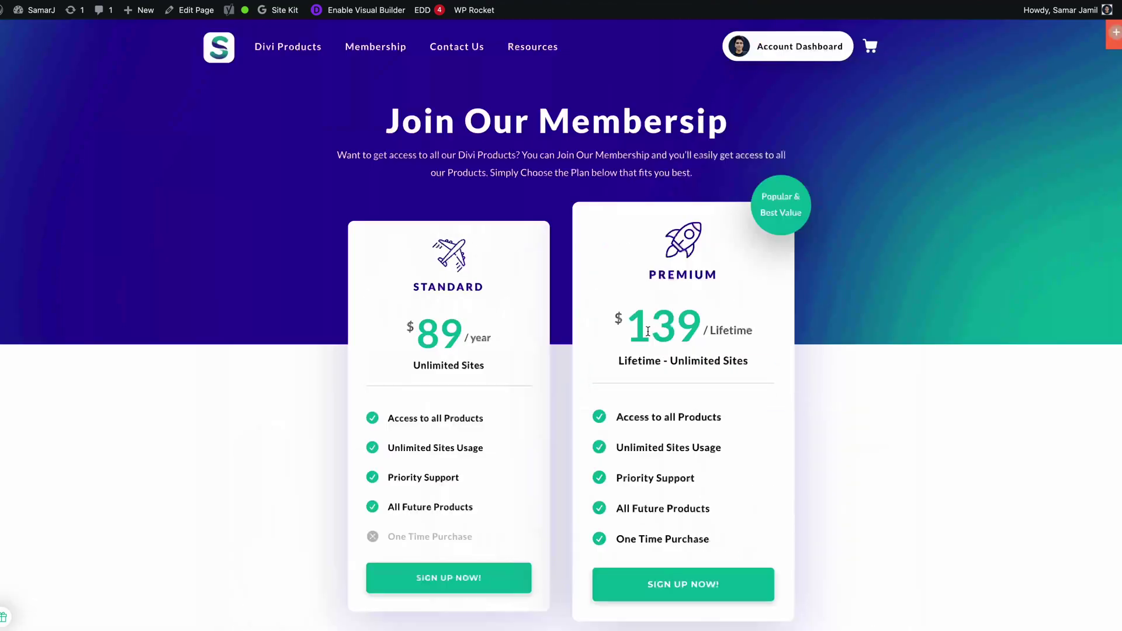
# - Open the Membership Benefits page and examine the benefits list and the cost comparison with membership
pyautogui.moveTo(375, 46)
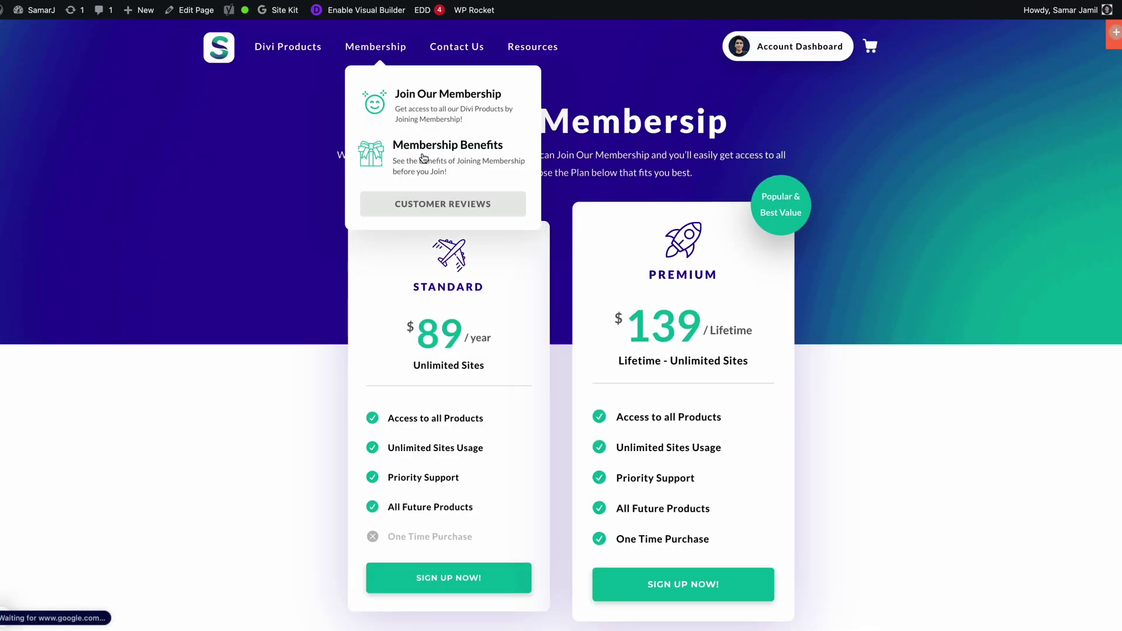
pyautogui.scroll(-8, 533, 251)
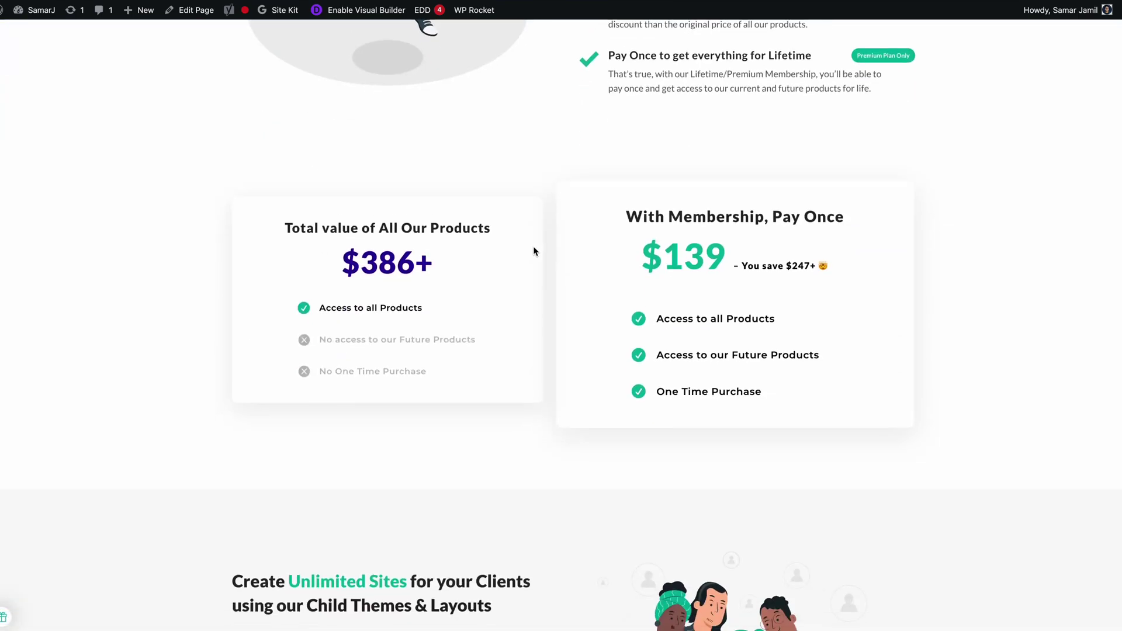
pyautogui.scroll(2, 539, 249)
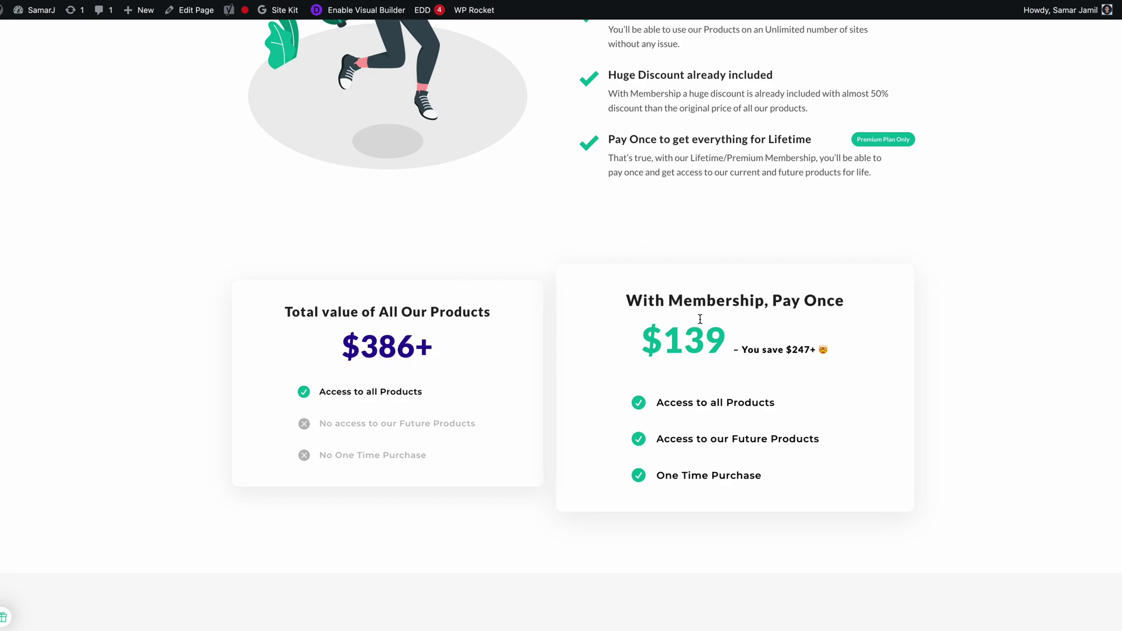
pyautogui.moveTo(673, 337); pyautogui.dragTo(820, 346)
pyautogui.scroll(7, 826, 342)
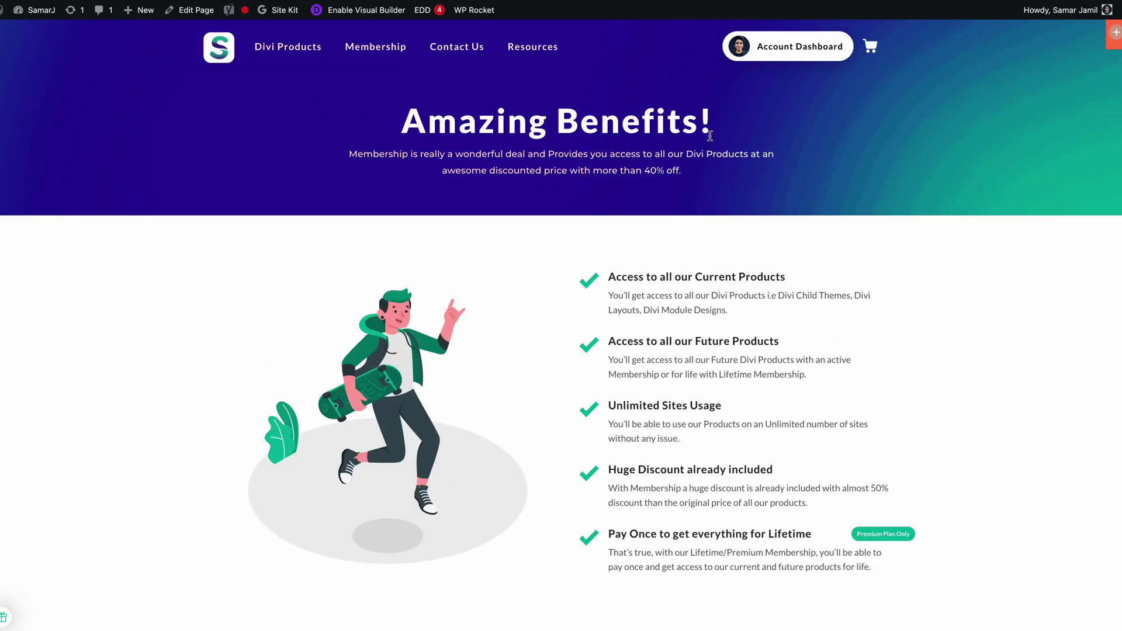
# - Go to the membership products page from the account's downloads and download Molti LMS
pyautogui.moveTo(289, 47)
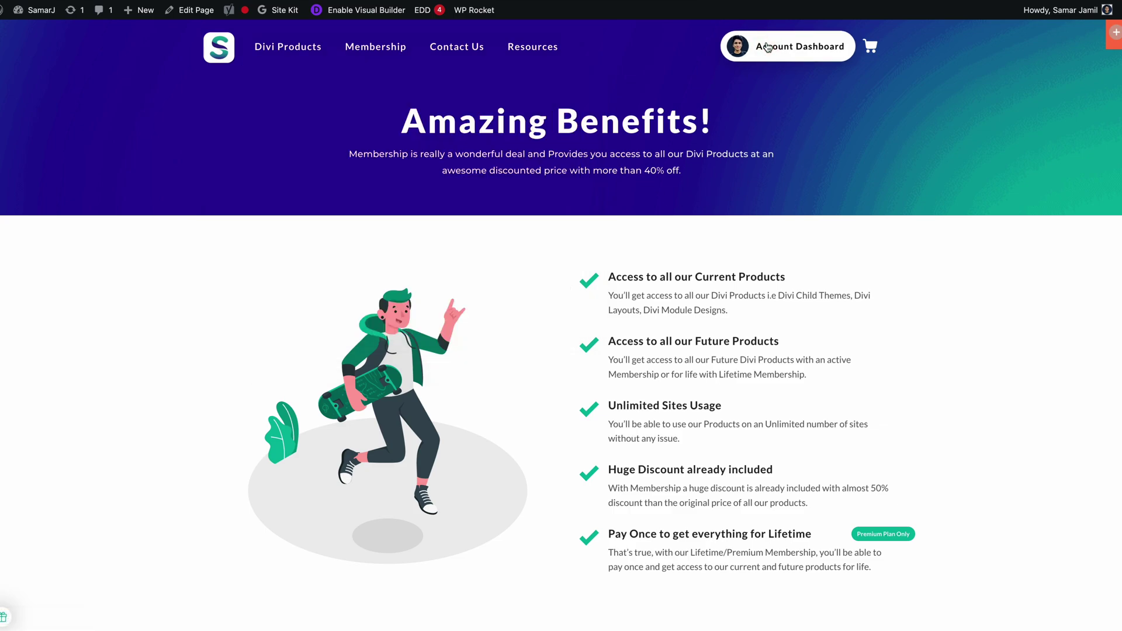
pyautogui.click(767, 47)
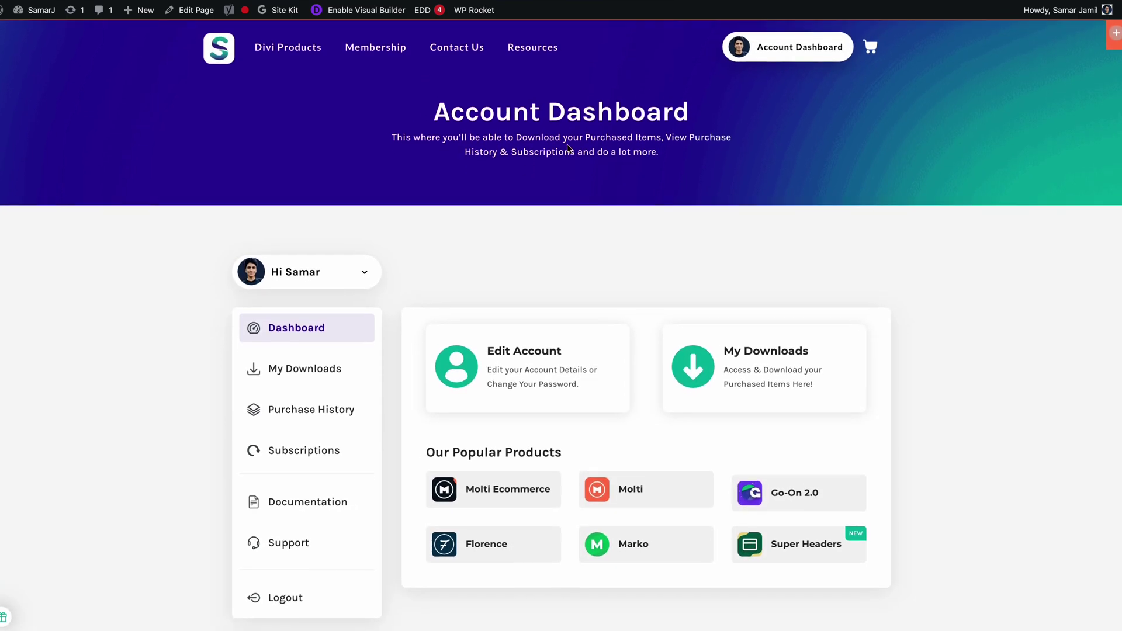
pyautogui.click(345, 371)
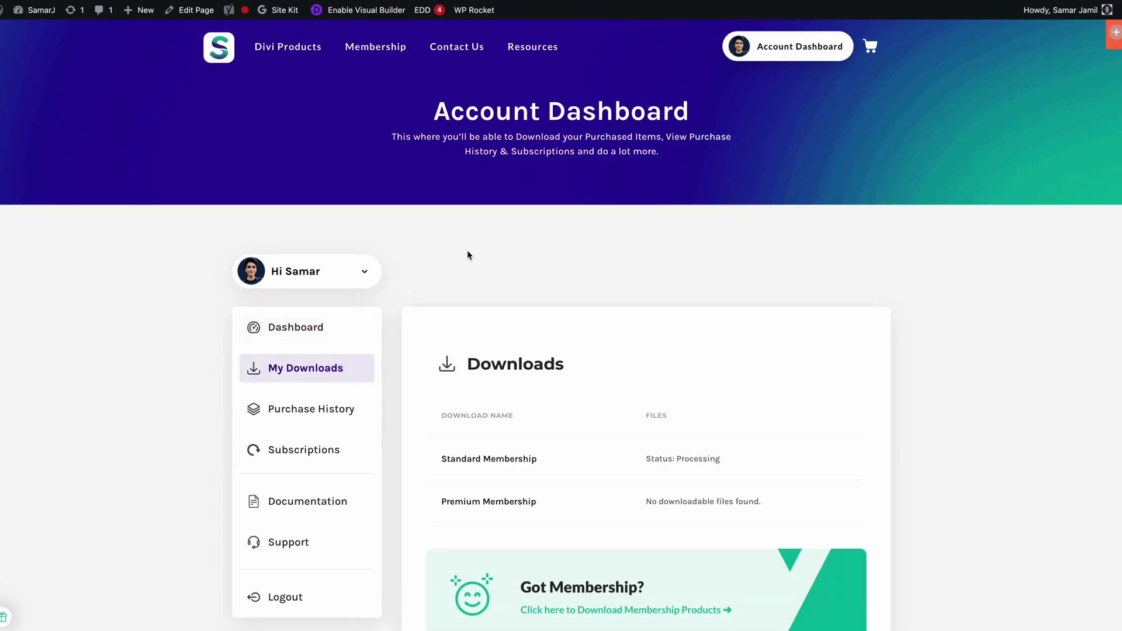
pyautogui.scroll(-3, 467, 255)
pyautogui.click(557, 426)
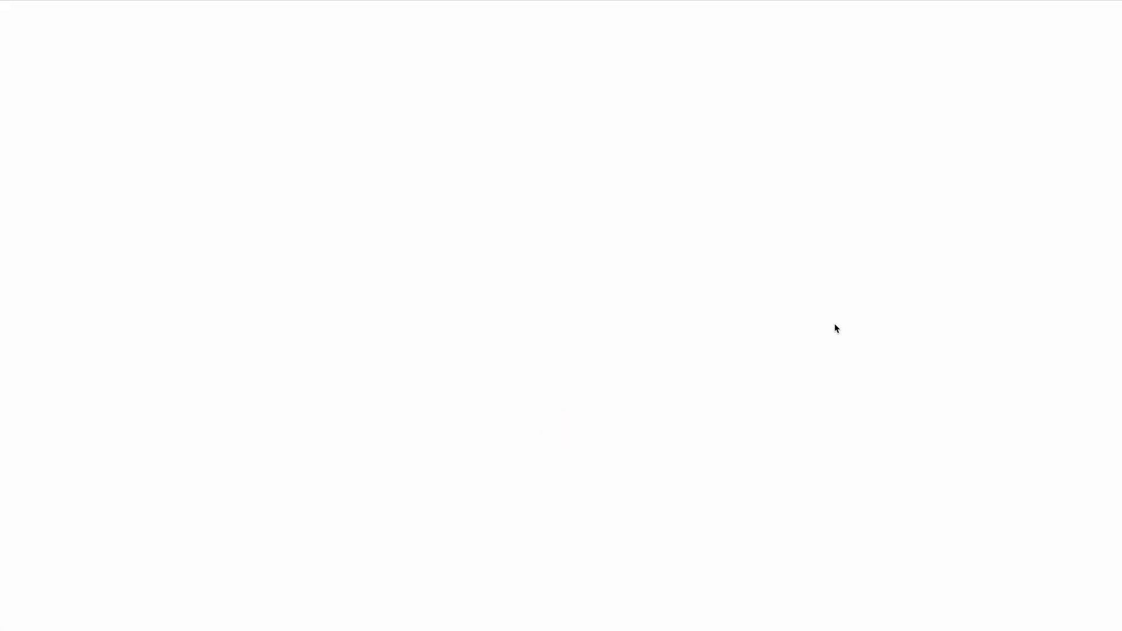
pyautogui.scroll(-2, 815, 236)
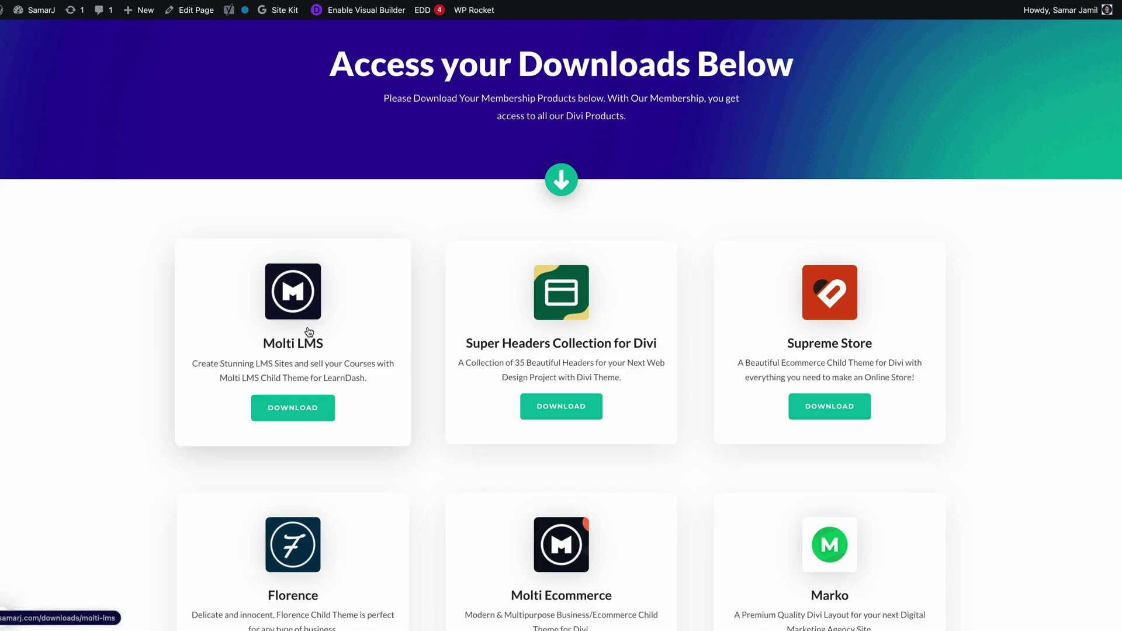
pyautogui.click(284, 413)
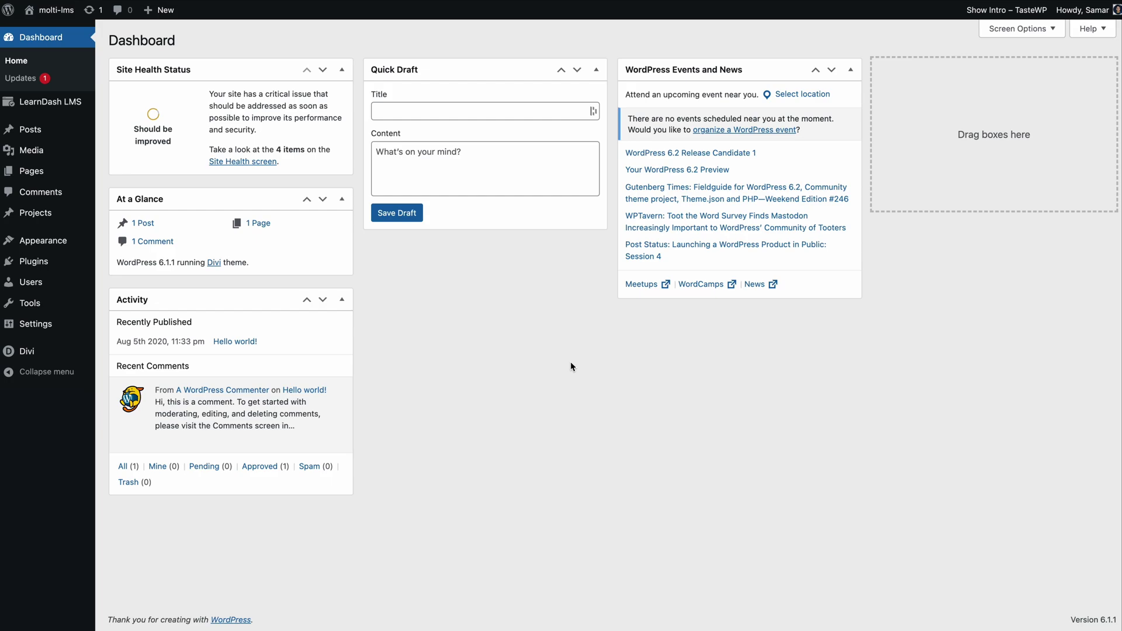
# - Check in the WordPress site's installed plugins list that the LearnDash LMS and Course Grid plugins are present
pyautogui.click(66, 283)
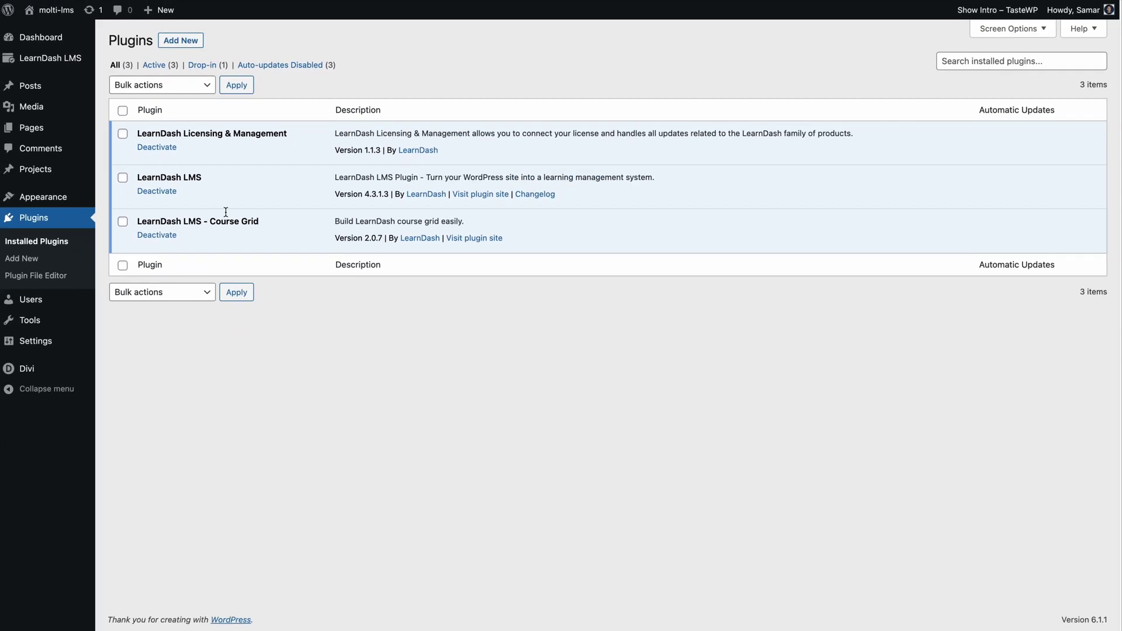
# - Upload and install the theme file molti-lms.zip, and activate it as the site's theme
pyautogui.click(45, 205)
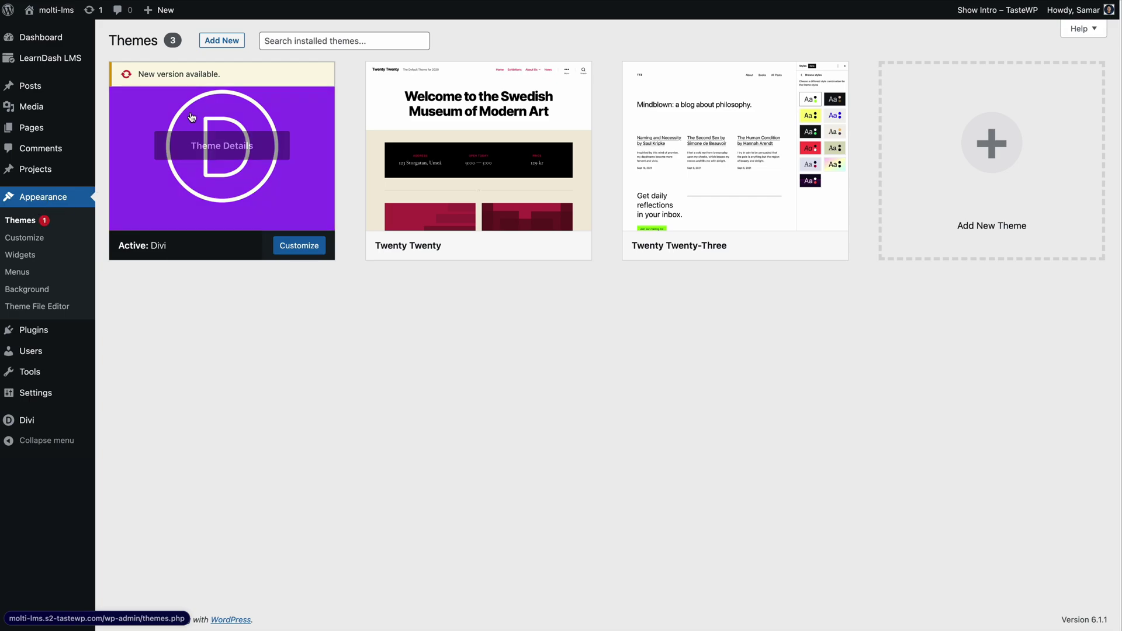
pyautogui.click(227, 43)
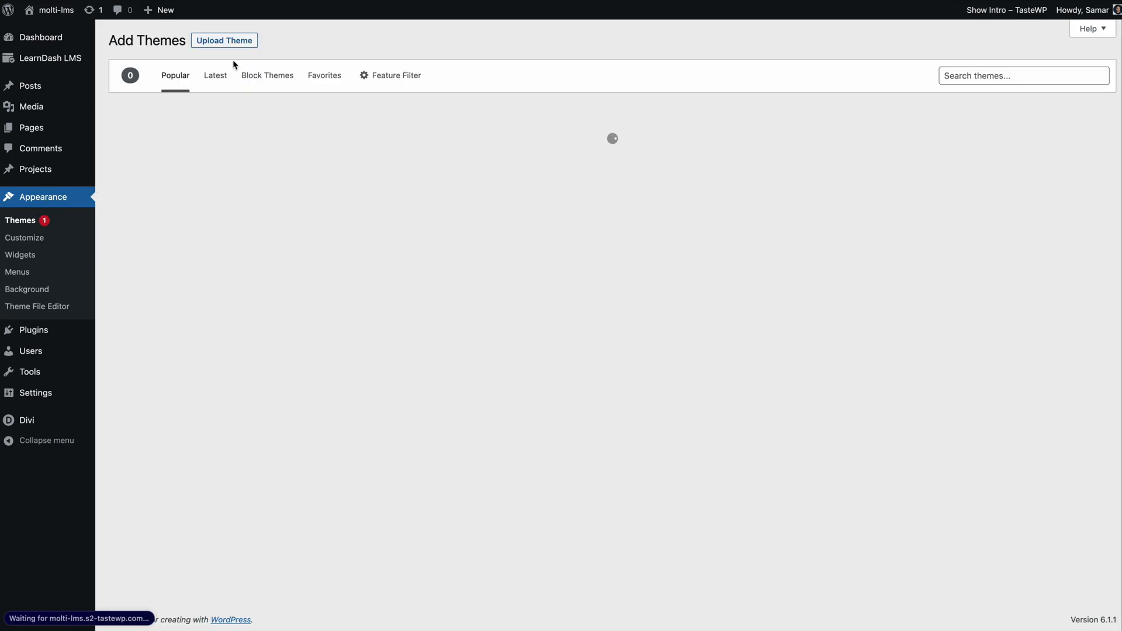
pyautogui.click(233, 41)
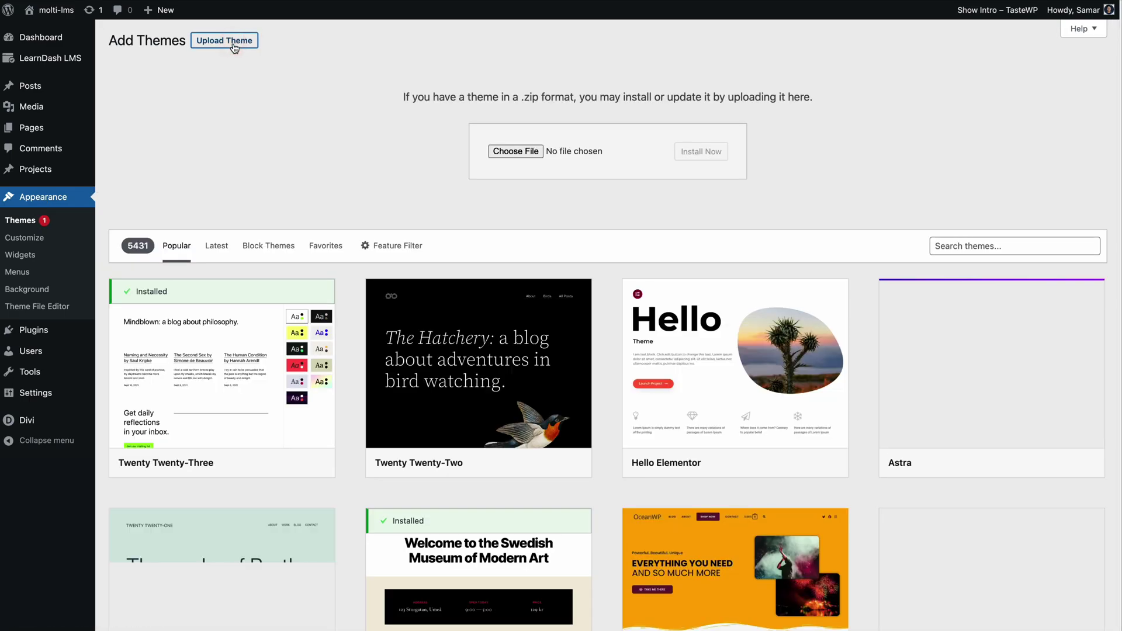
pyautogui.click(516, 153)
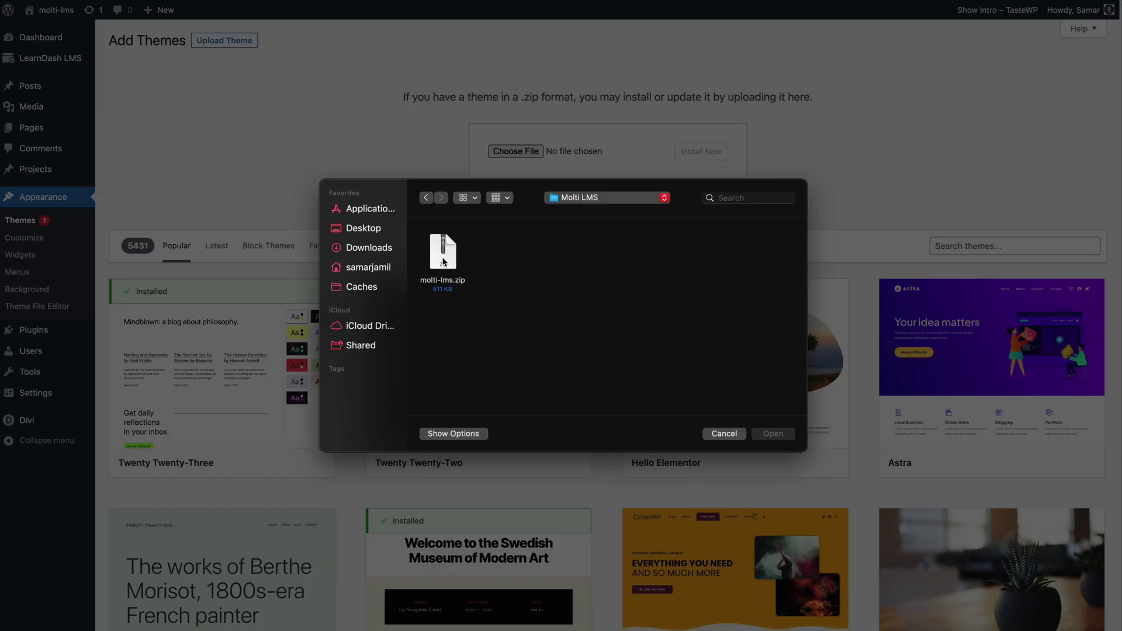
pyautogui.click(446, 251)
pyautogui.click(767, 431)
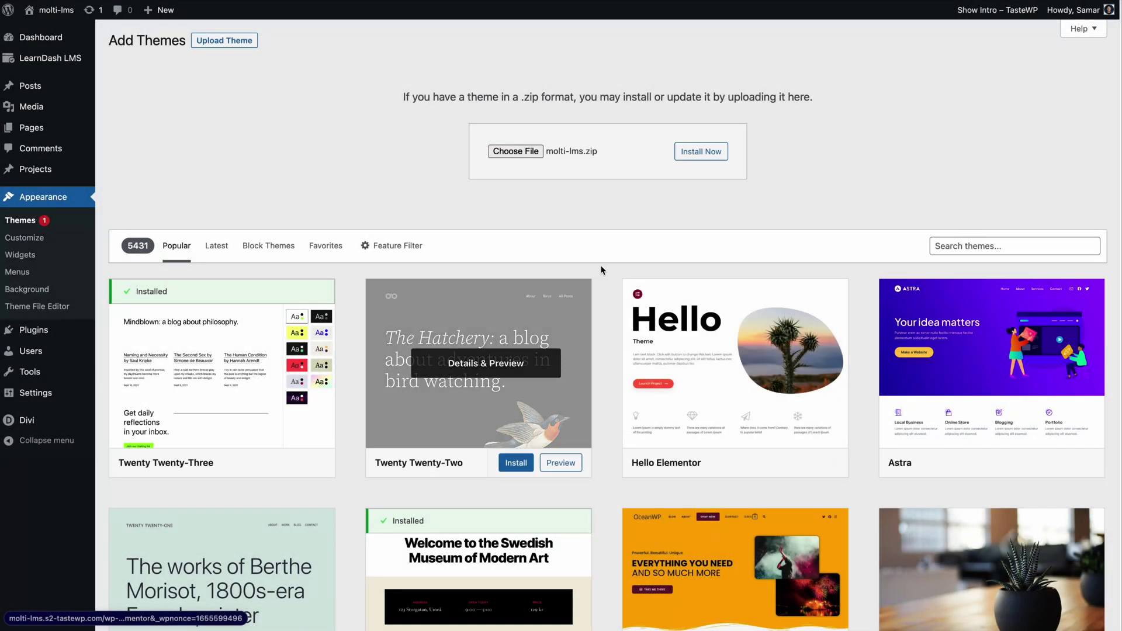
pyautogui.click(706, 151)
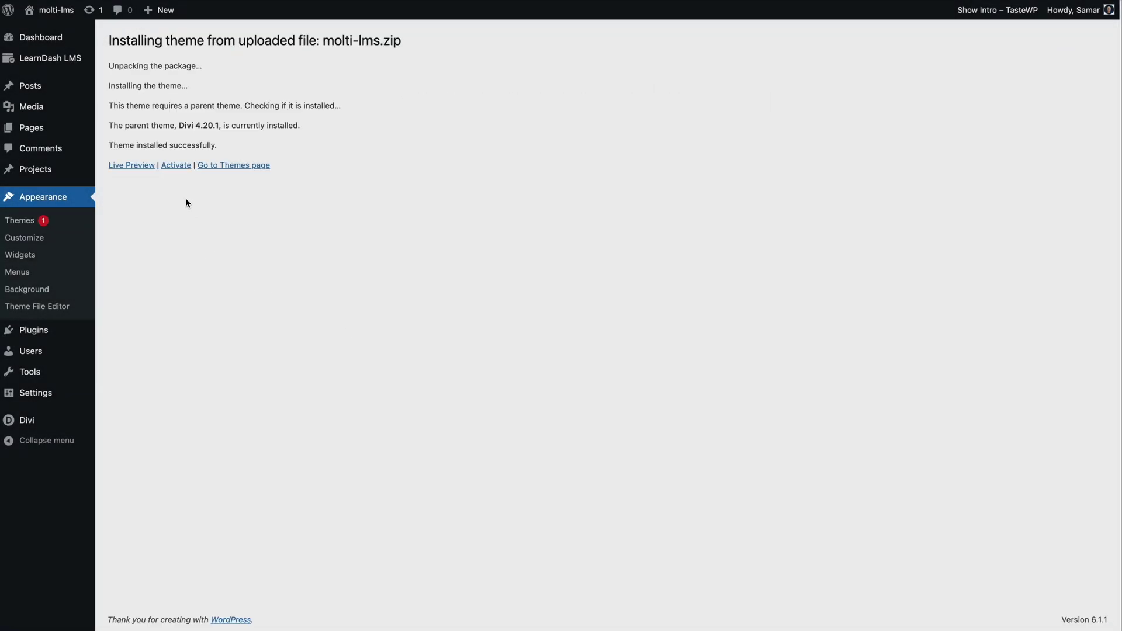
pyautogui.click(175, 166)
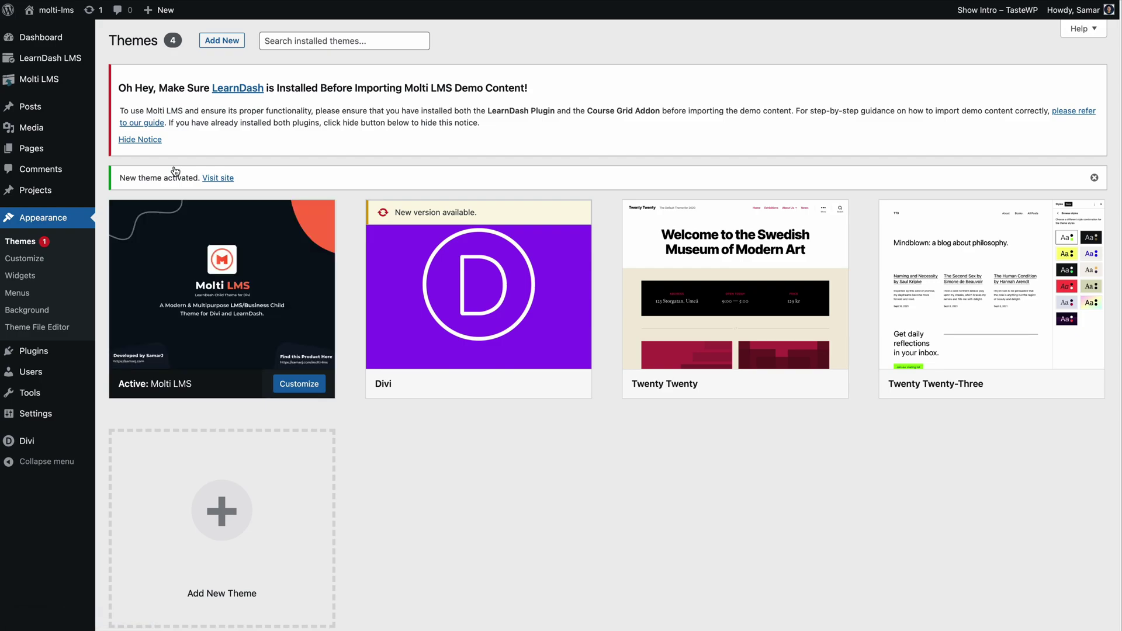
# - Read the notice about the required LearnDash plugin and Course Grid Addon, and hide it
pyautogui.moveTo(181, 150); pyautogui.dragTo(116, 82)
pyautogui.click(152, 80)
pyautogui.moveTo(587, 111); pyautogui.dragTo(659, 119)
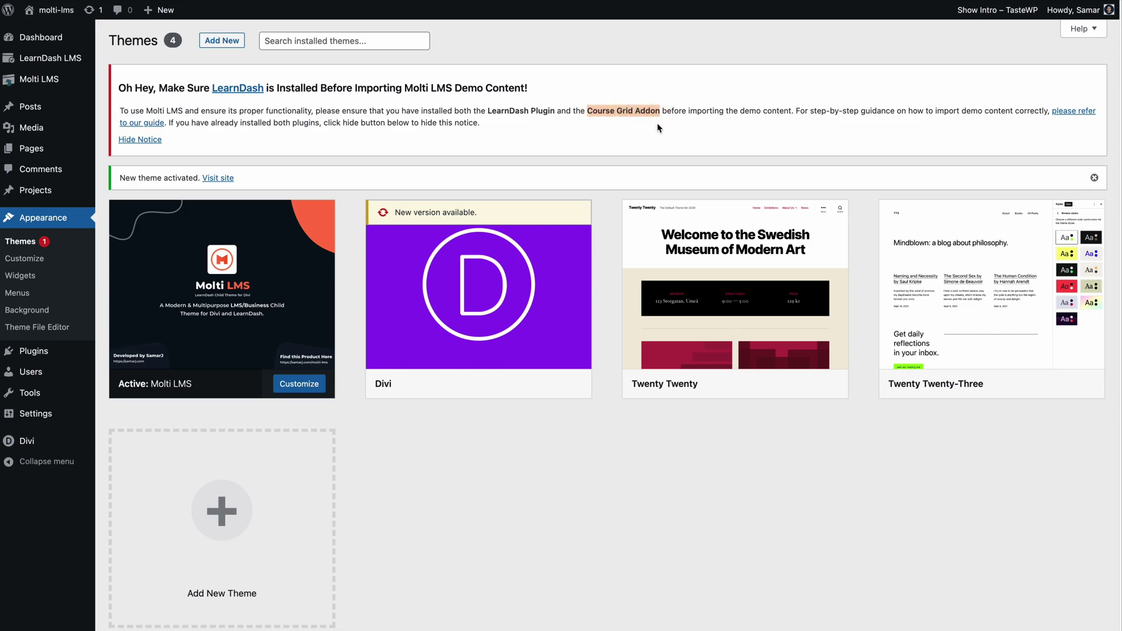
pyautogui.click(657, 127)
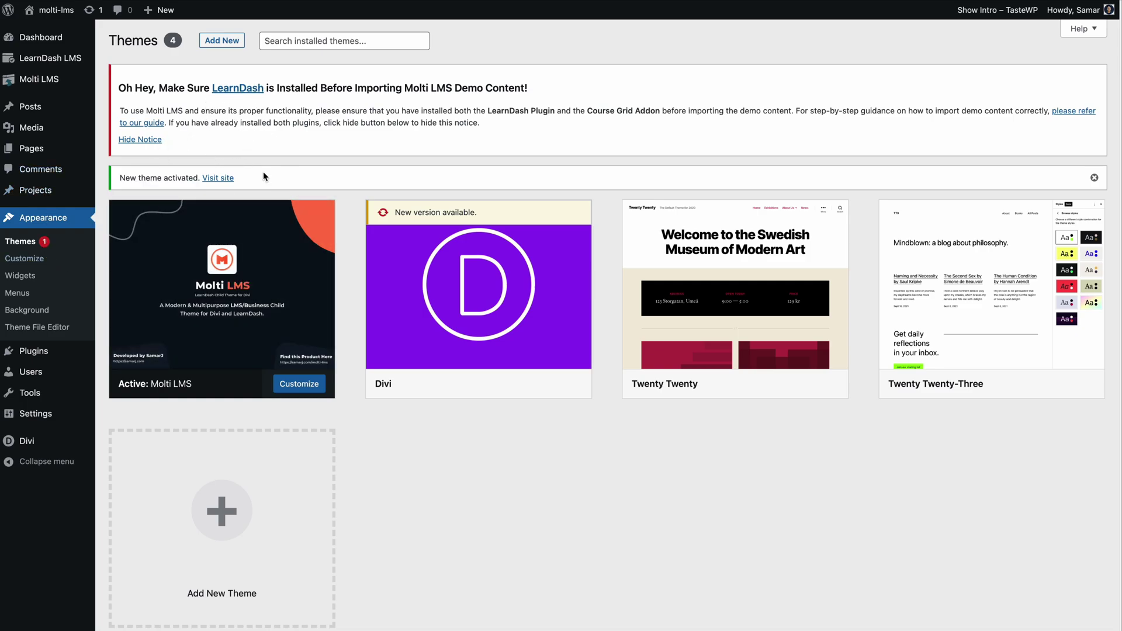
pyautogui.click(159, 145)
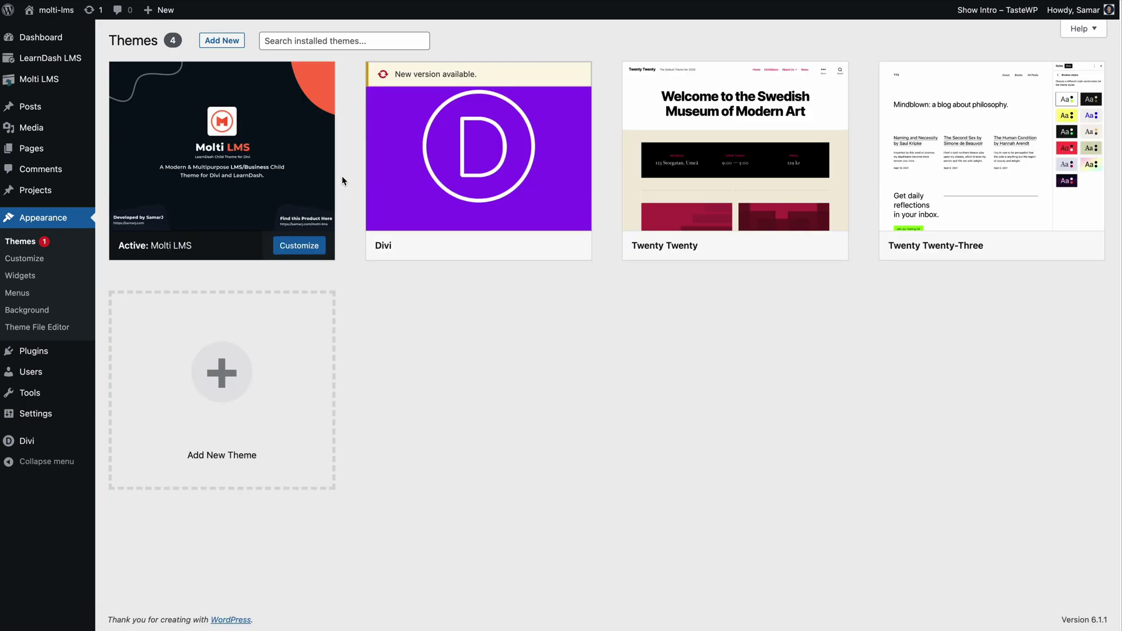
# - Import the Molti LMS demo content through Easy Demo Import with all import options included
pyautogui.moveTo(45, 80)
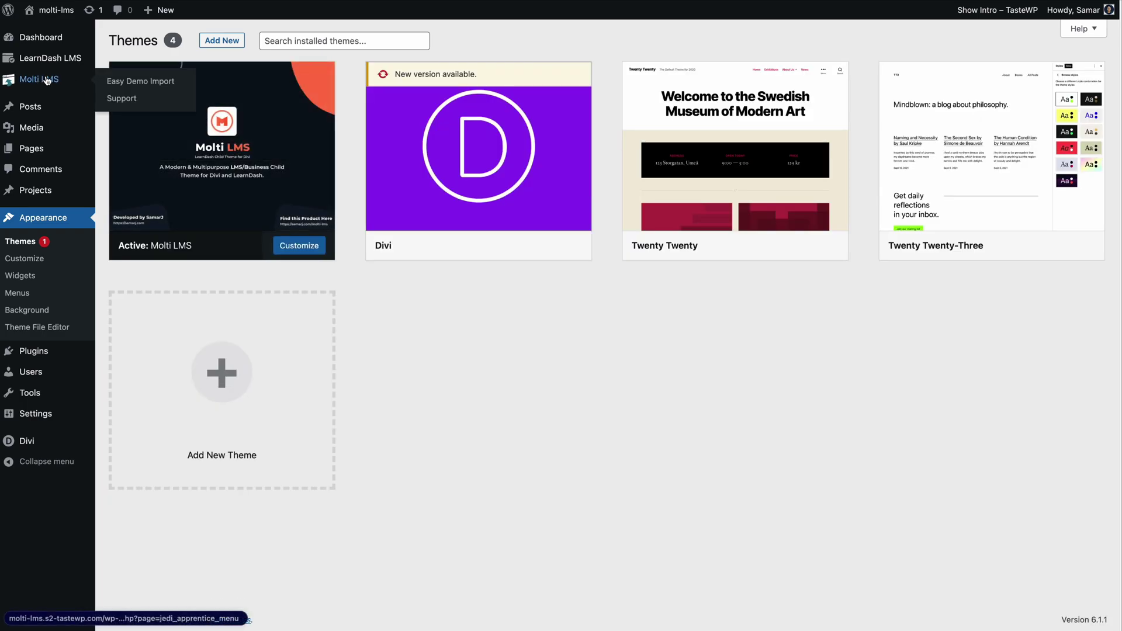
pyautogui.click(50, 83)
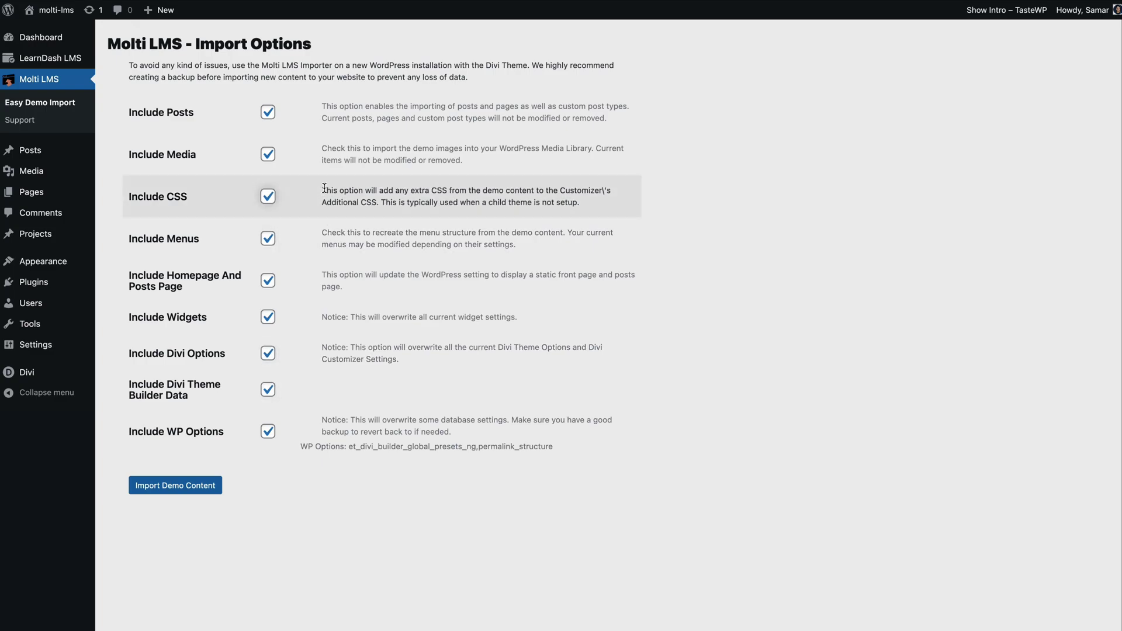
pyautogui.click(181, 489)
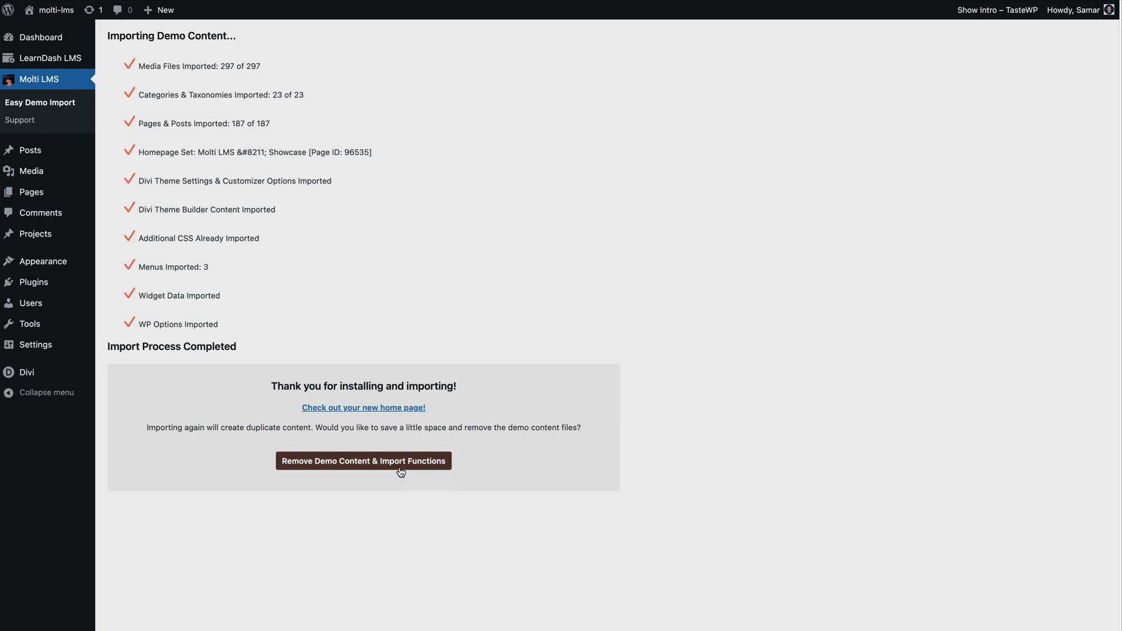
# - Visit the site's front end from the WordPress dashboard and examine the imported homepage and its page designs
pyautogui.click(81, 45)
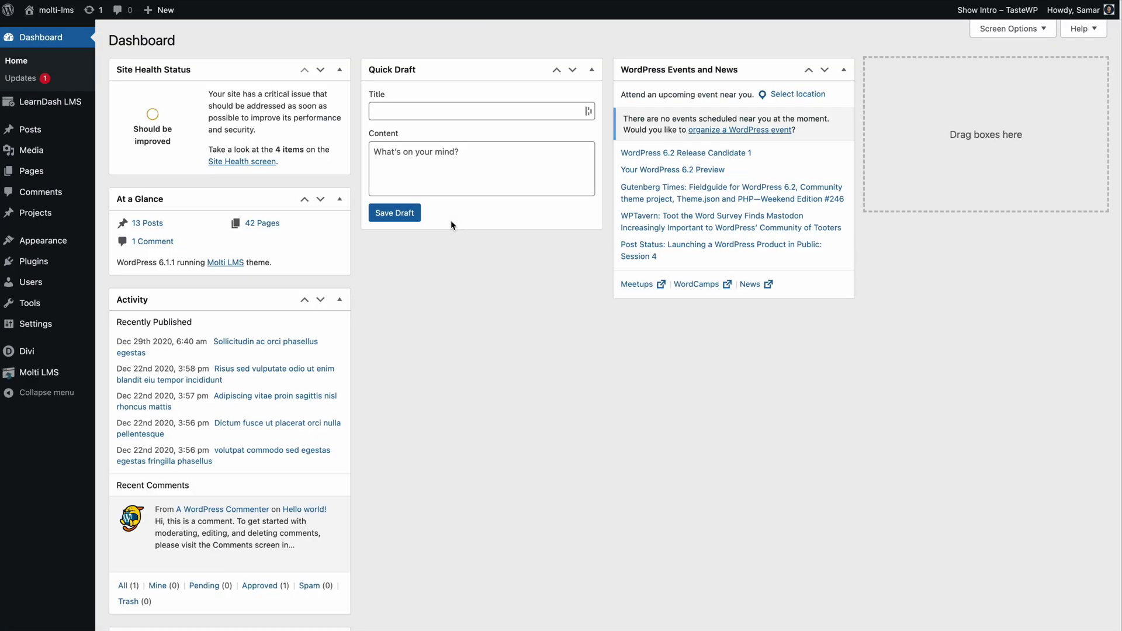
pyautogui.moveTo(51, 10)
pyautogui.click(47, 29)
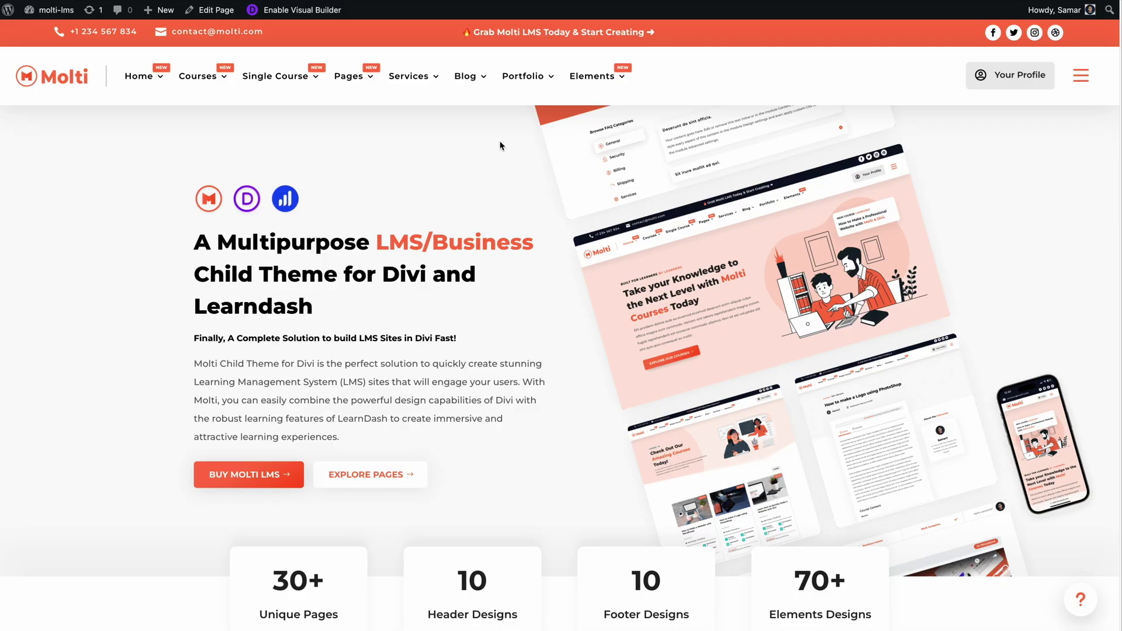
pyautogui.scroll(-15, 502, 147)
pyautogui.scroll(-15, 997, 140)
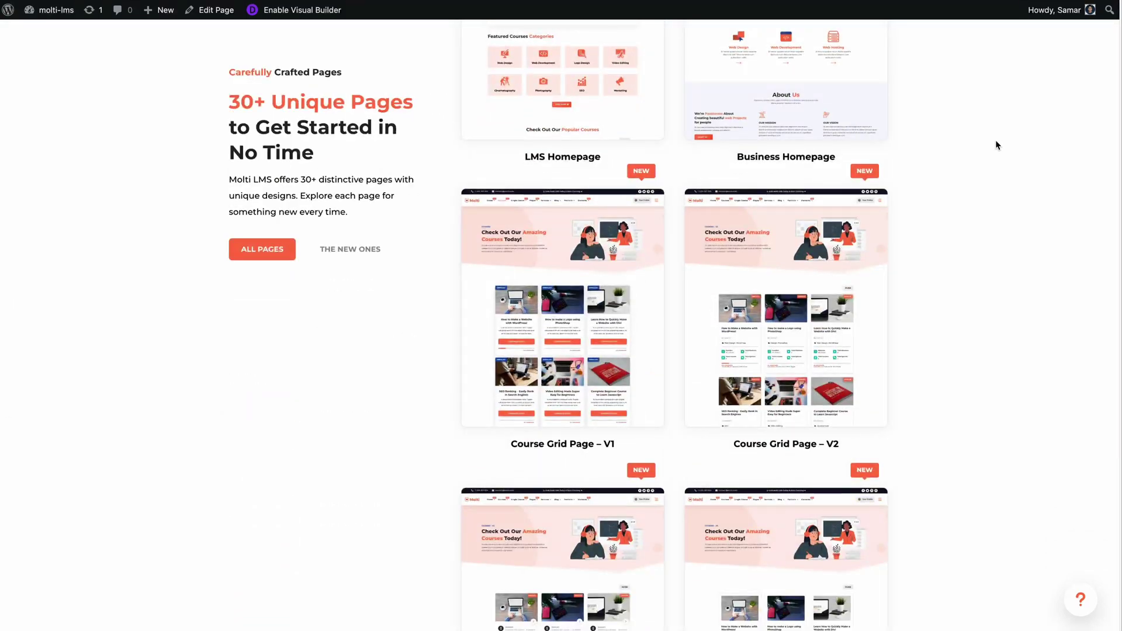
pyautogui.scroll(20, 997, 143)
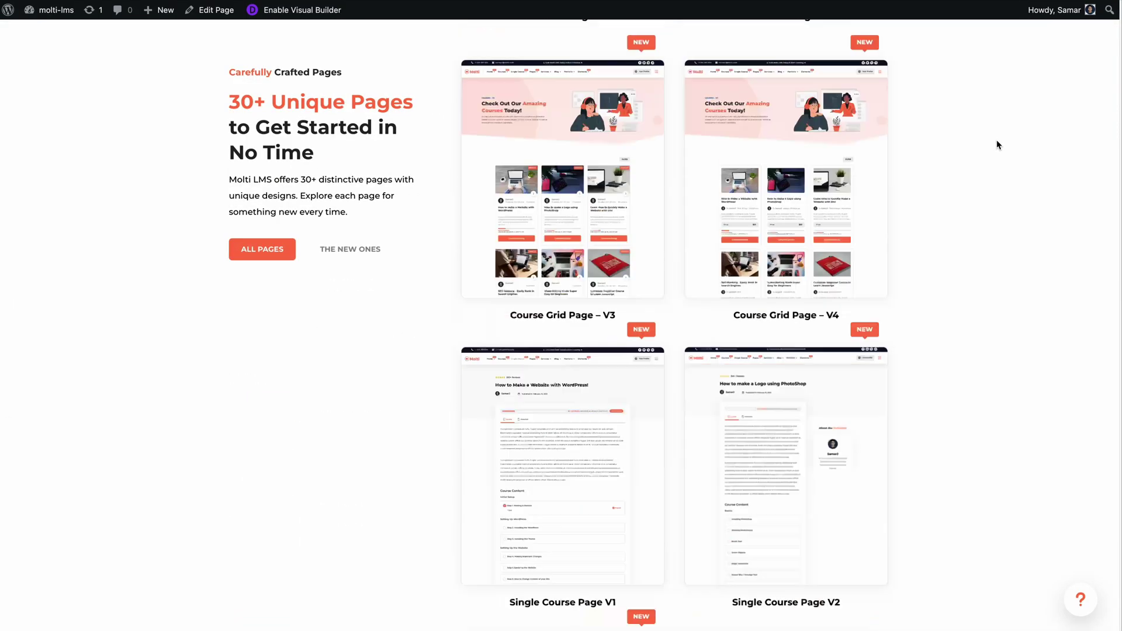
# - Open the LMS Homepage from the site's navigation and examine its sections down to the footer
pyautogui.moveTo(139, 75)
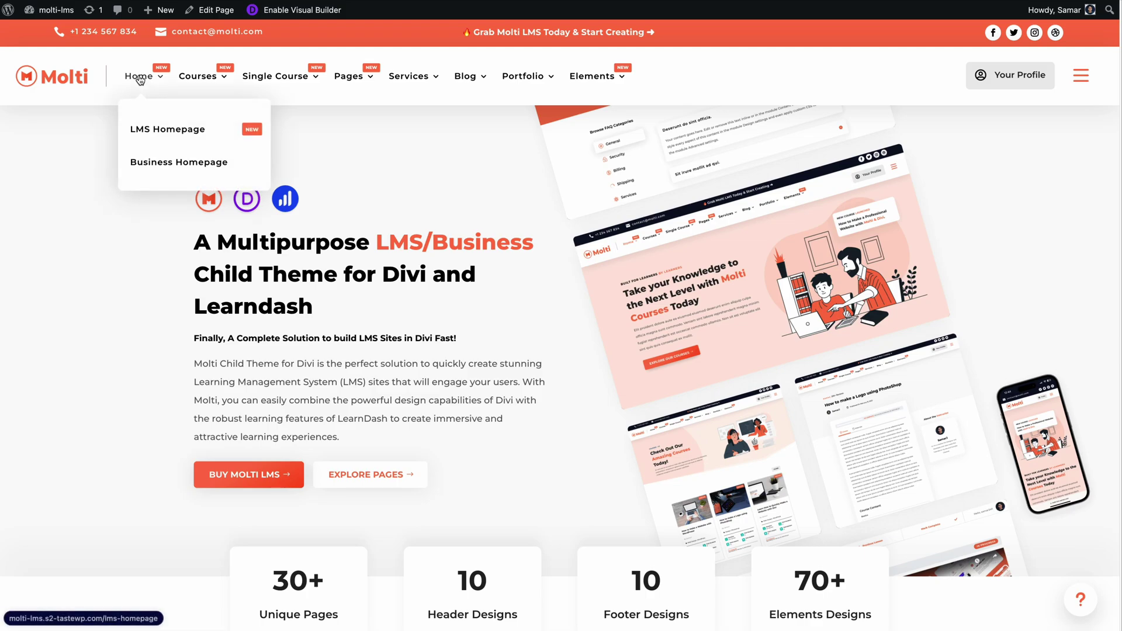
pyautogui.click(156, 128)
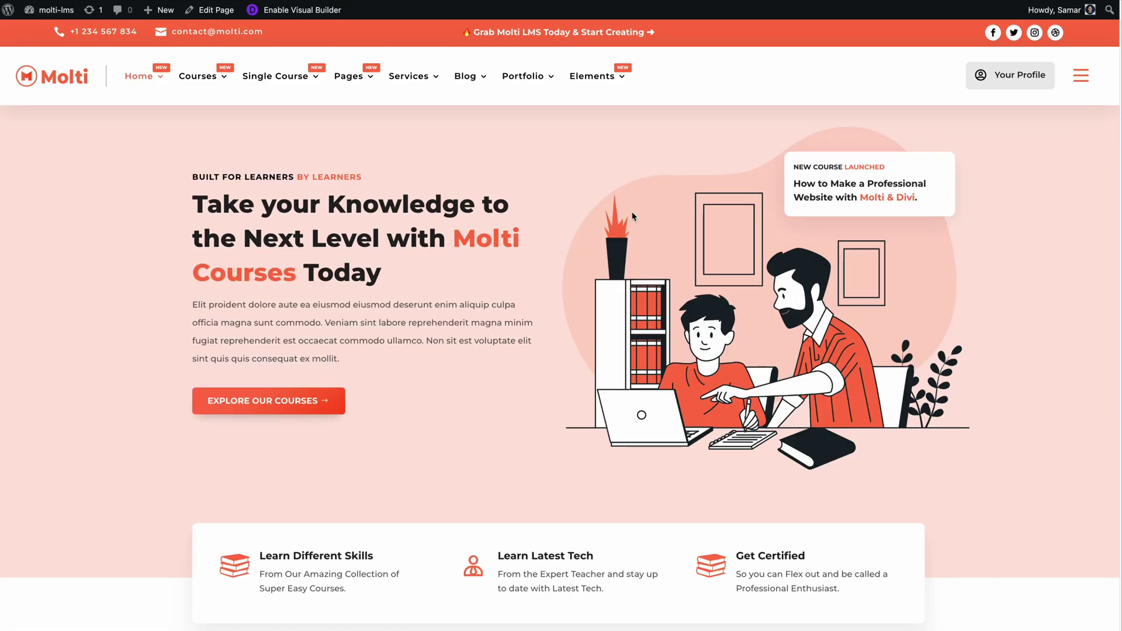
pyautogui.scroll(-20, 763, 197)
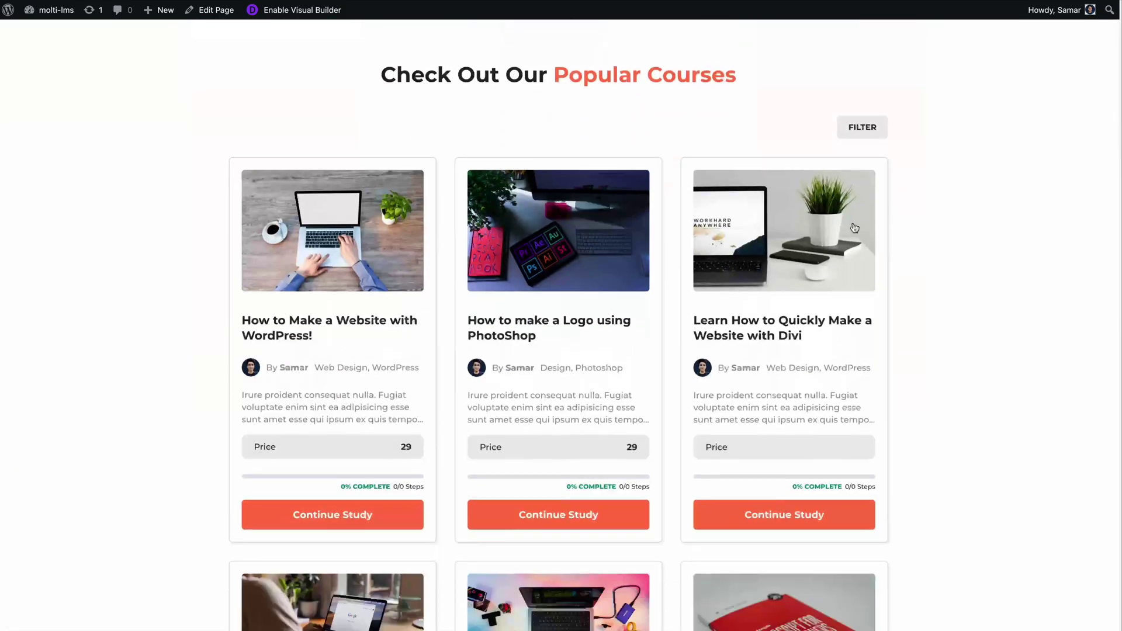
pyautogui.scroll(-10, 887, 233)
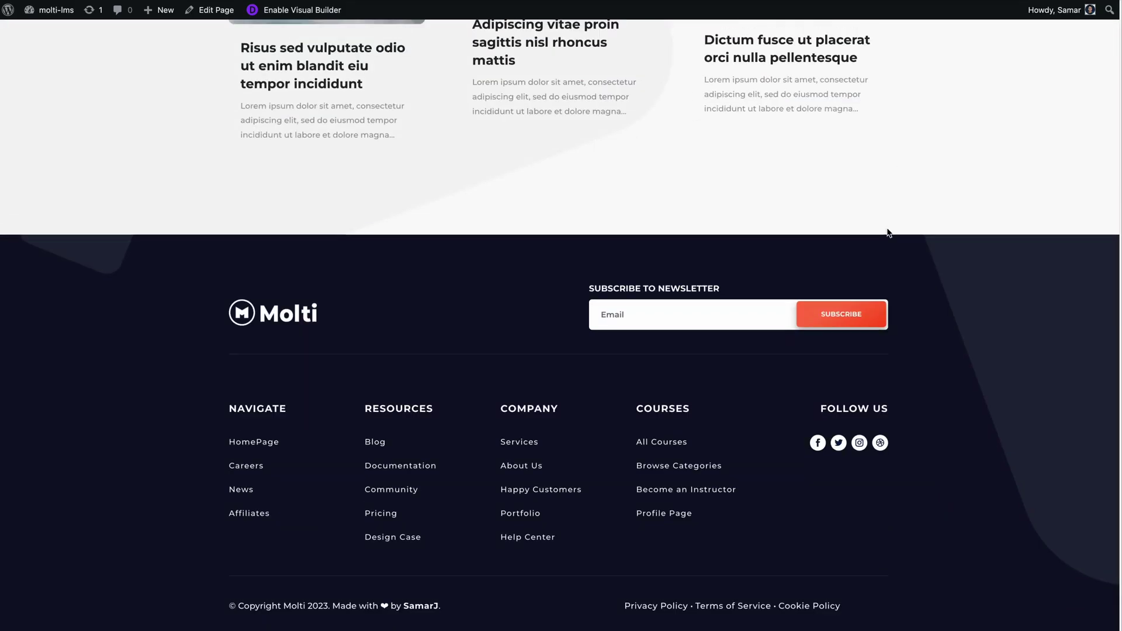
pyautogui.scroll(20, 887, 233)
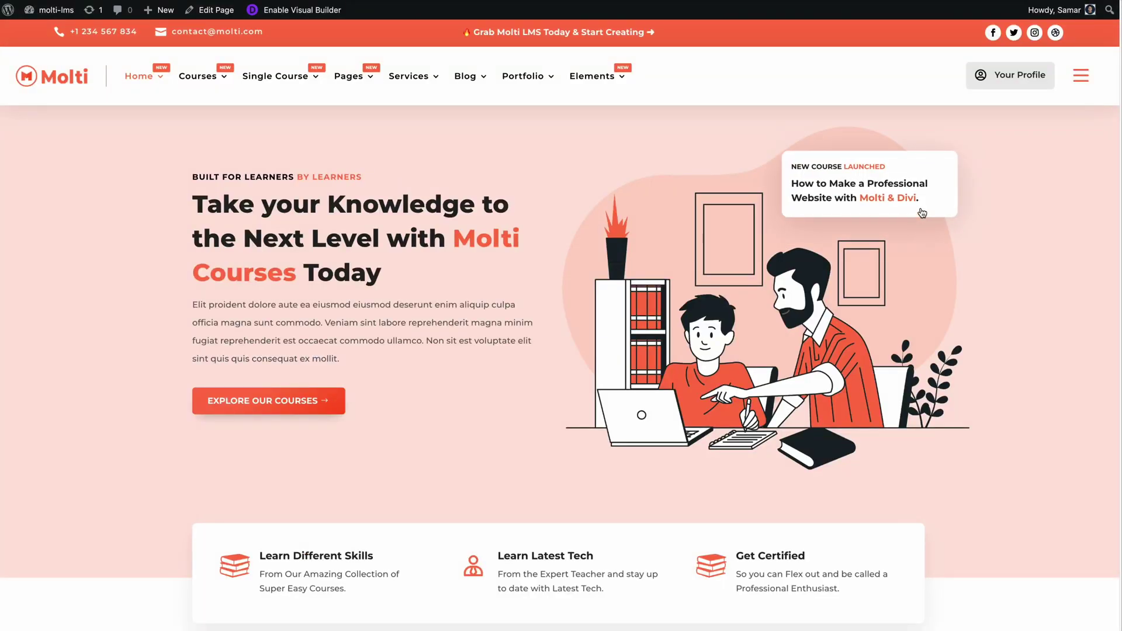
pyautogui.scroll(-20, 922, 213)
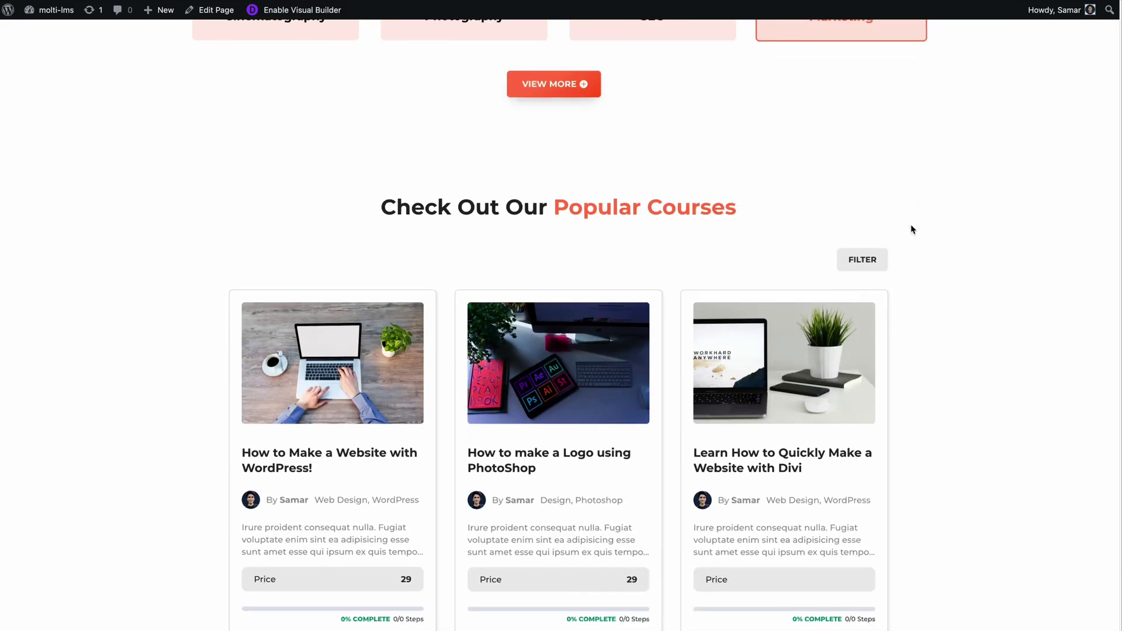
pyautogui.scroll(-8, 363, 317)
pyautogui.scroll(20, 1089, 396)
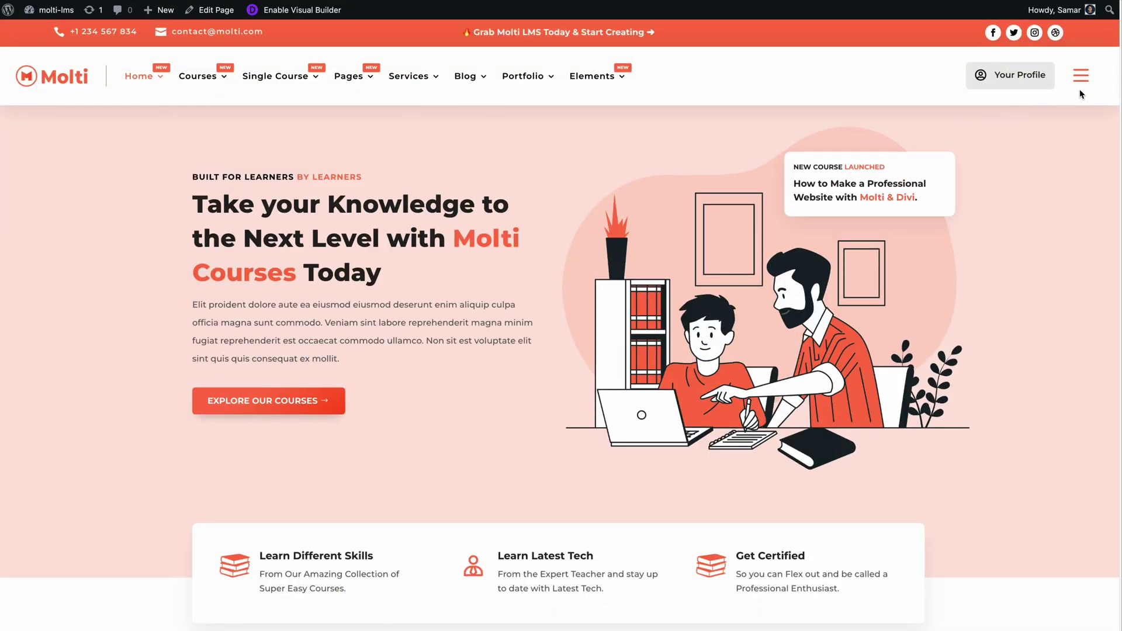
pyautogui.click(1015, 146)
# - Return to the WordPress dashboard and open the LearnDash LMS general settings
pyautogui.moveTo(54, 17)
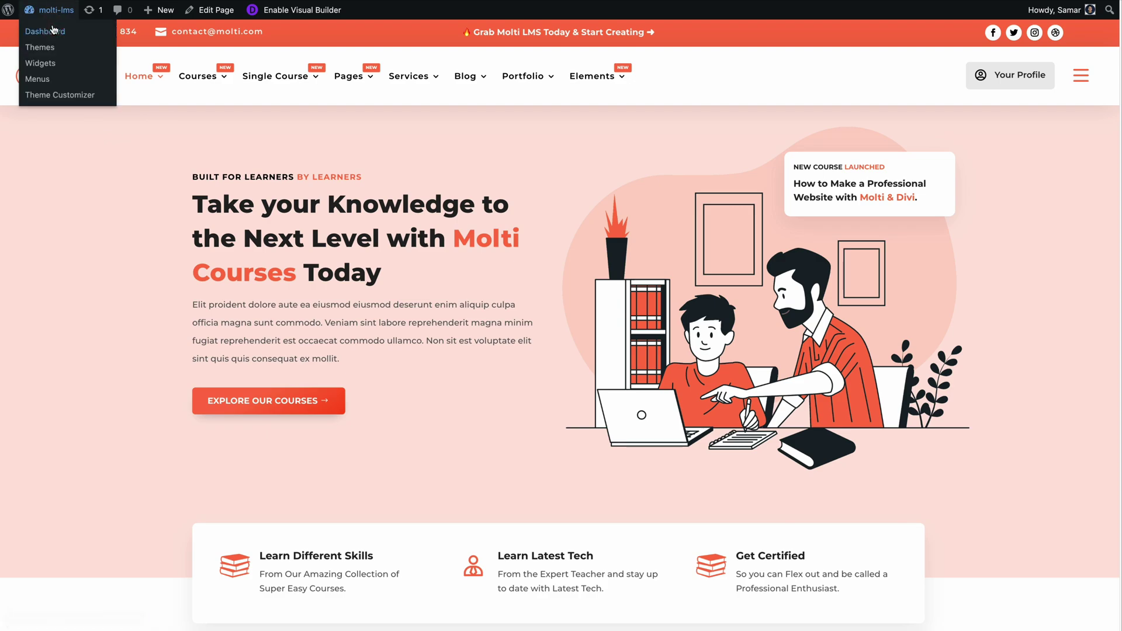
pyautogui.click(54, 30)
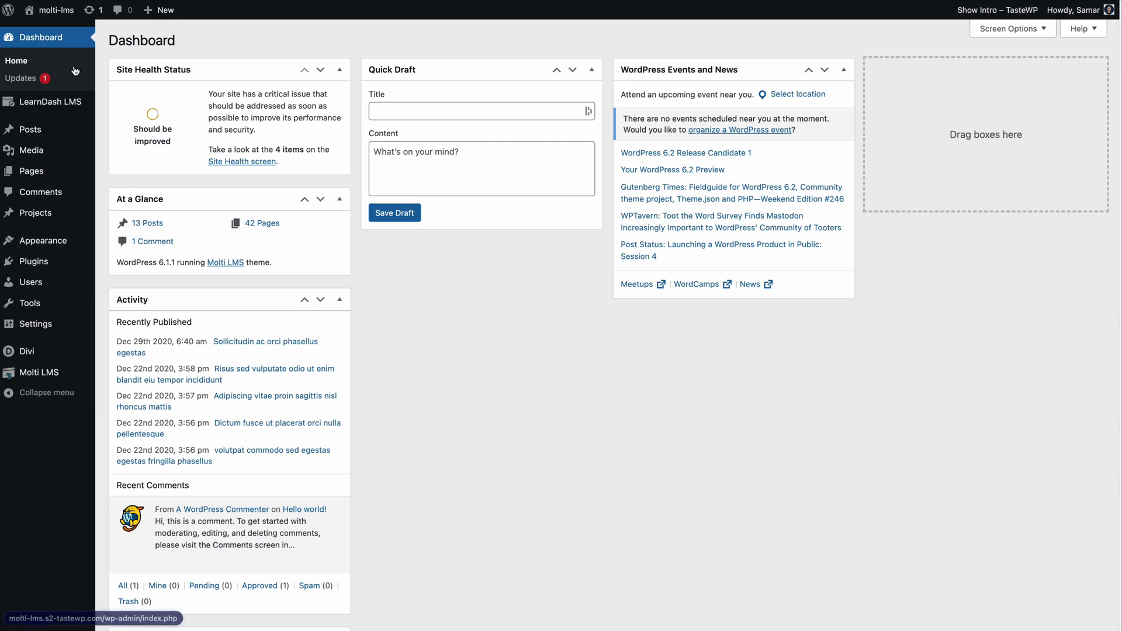
pyautogui.moveTo(73, 109)
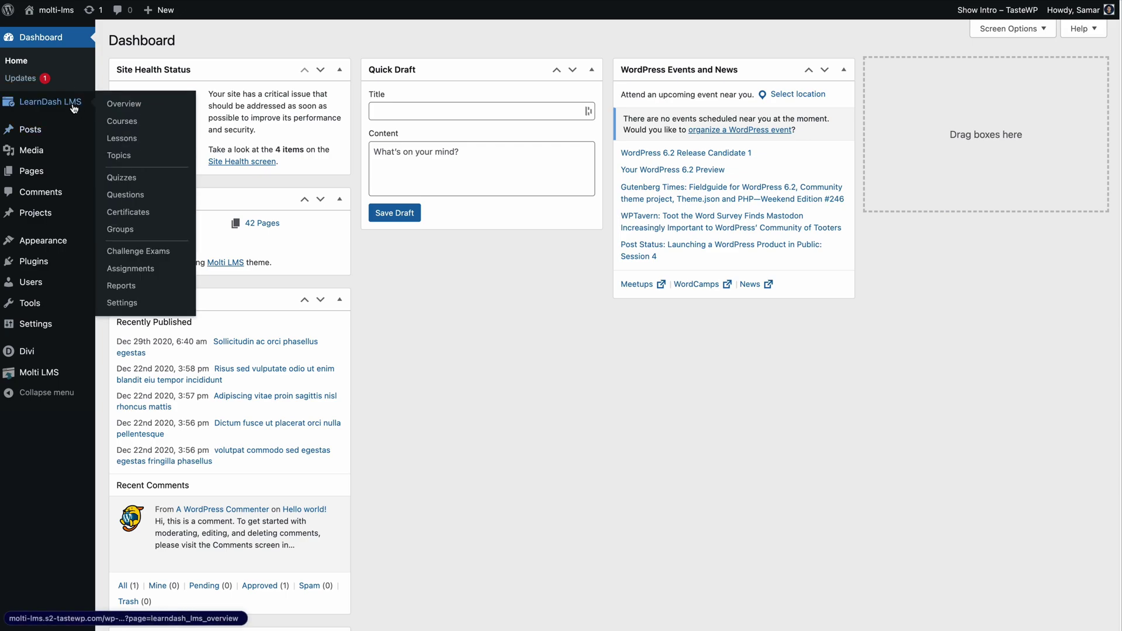
pyautogui.click(115, 302)
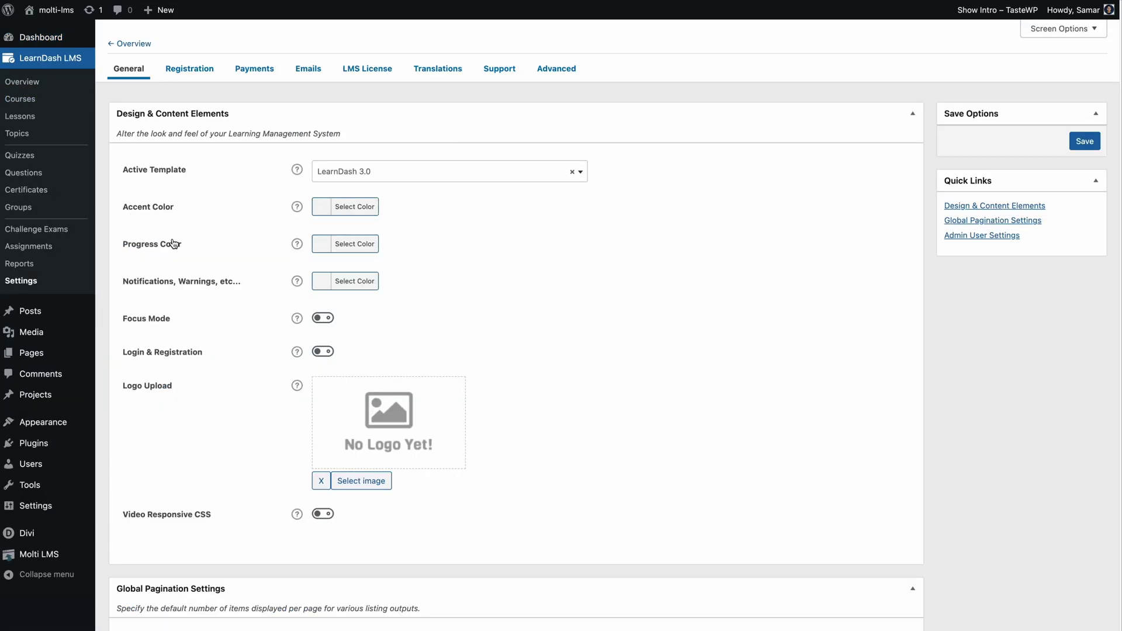
# - Set the LearnDash accent color to #ff8057 and copy the color code for reuse
pyautogui.click(360, 209)
pyautogui.click(400, 205)
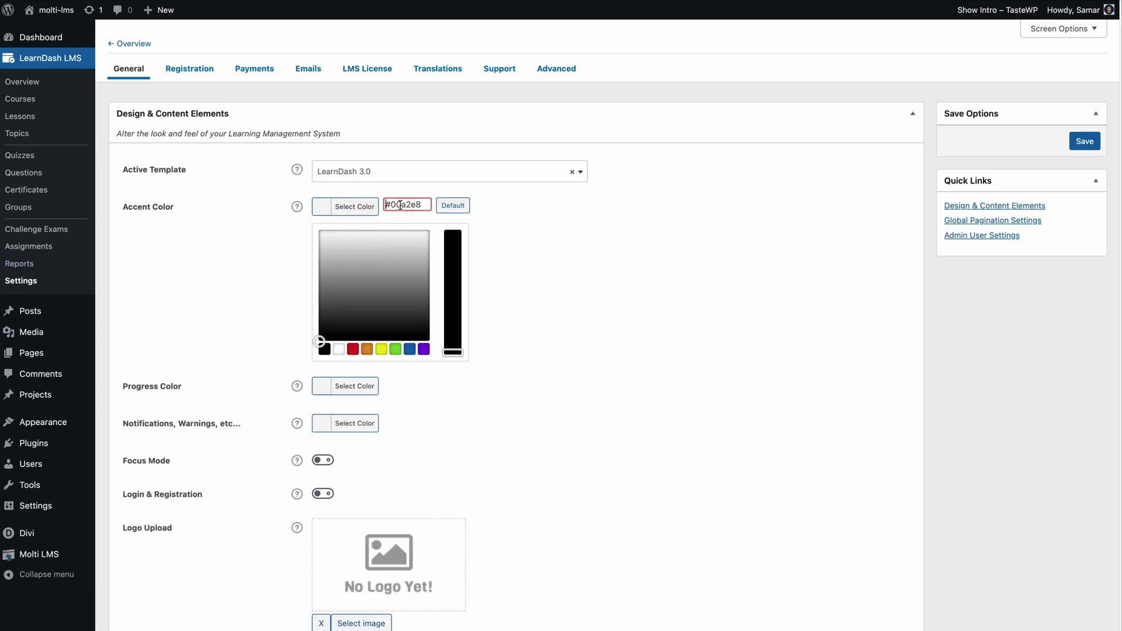
pyautogui.press('super+a')
pyautogui.write('#ff8057')
pyautogui.press('super+a')
pyautogui.press('super+c')
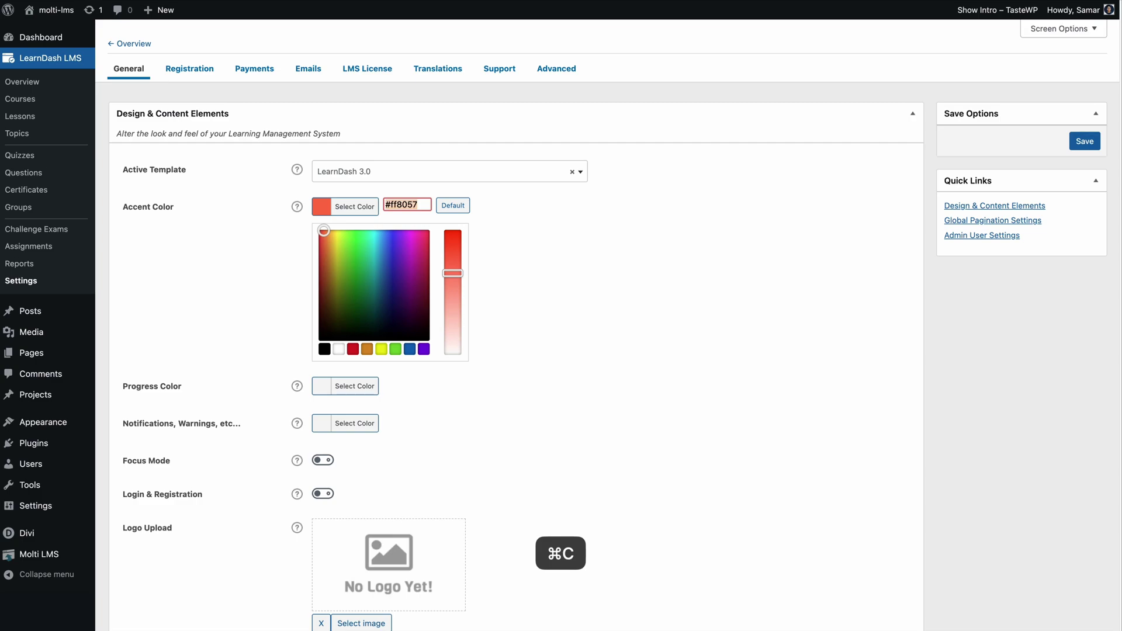
pyautogui.click(628, 246)
# - Apply the copied accent color code to both the progress color and the notifications and warnings color
pyautogui.click(360, 244)
pyautogui.click(412, 243)
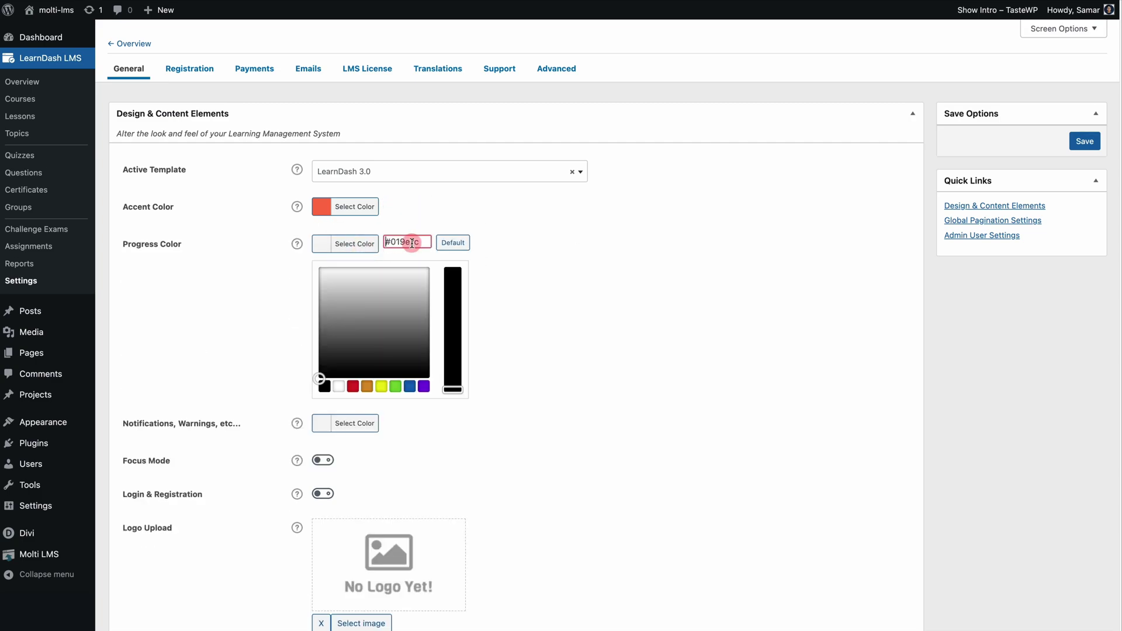
pyautogui.press('super+v')
pyautogui.click(503, 268)
pyautogui.click(354, 281)
pyautogui.click(408, 280)
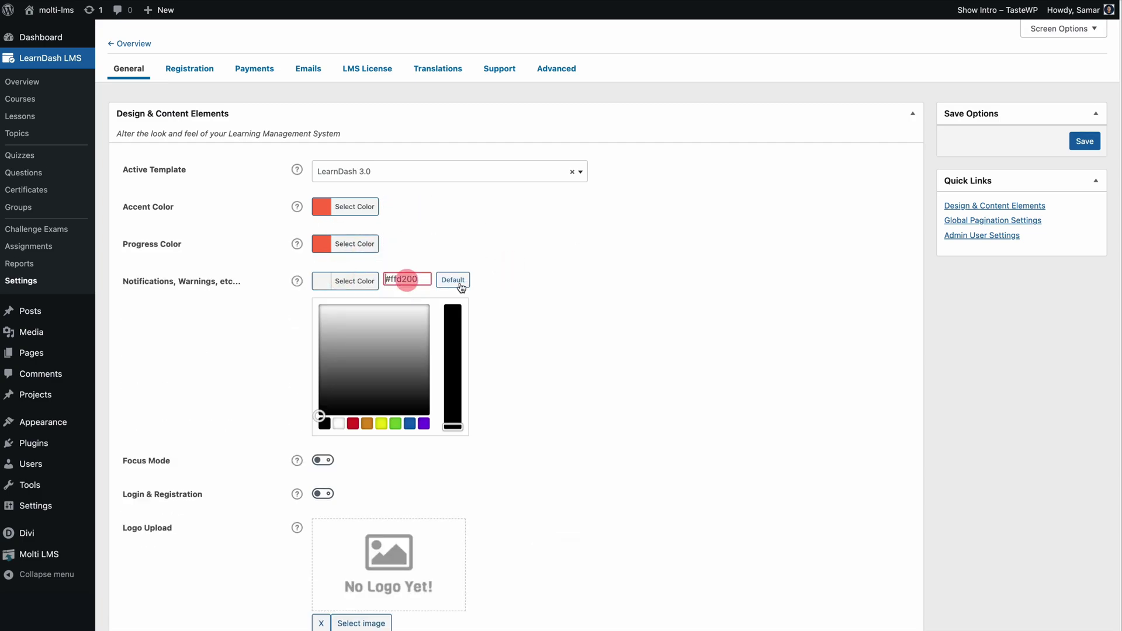
pyautogui.press('super+v')
pyautogui.click(520, 278)
# - Enable Focus Mode and the customized Login & Registration option for LearnDash courses
pyautogui.click(321, 319)
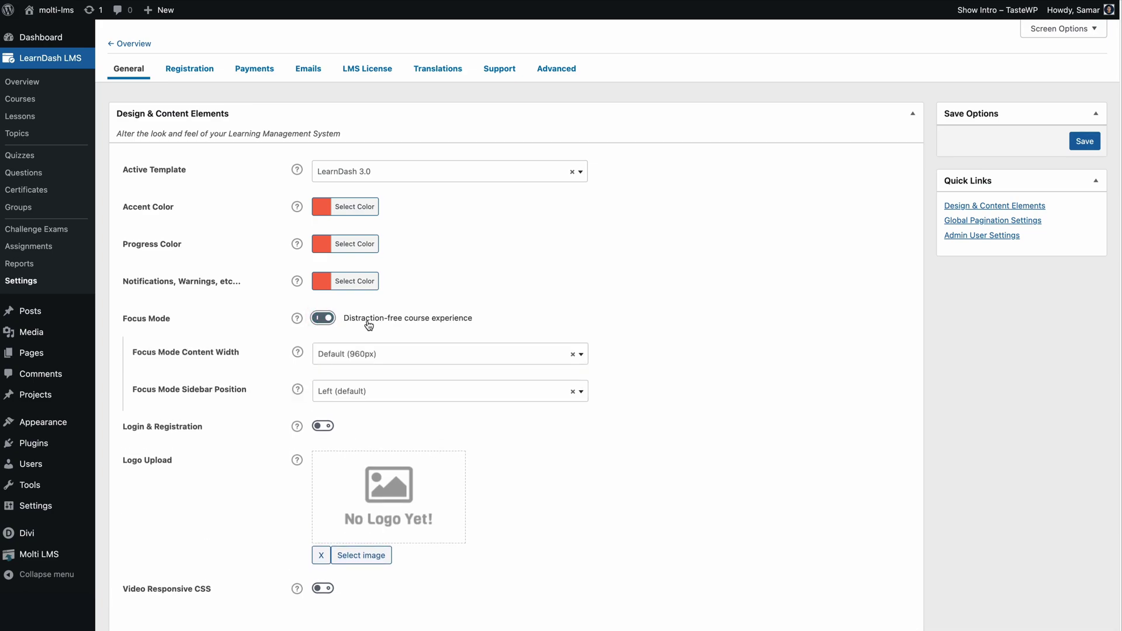
pyautogui.click(323, 426)
# - Find "molti logo" in the media library and use Molti-Logo.png as the LearnDash logo
pyautogui.scroll(-3, 526, 456)
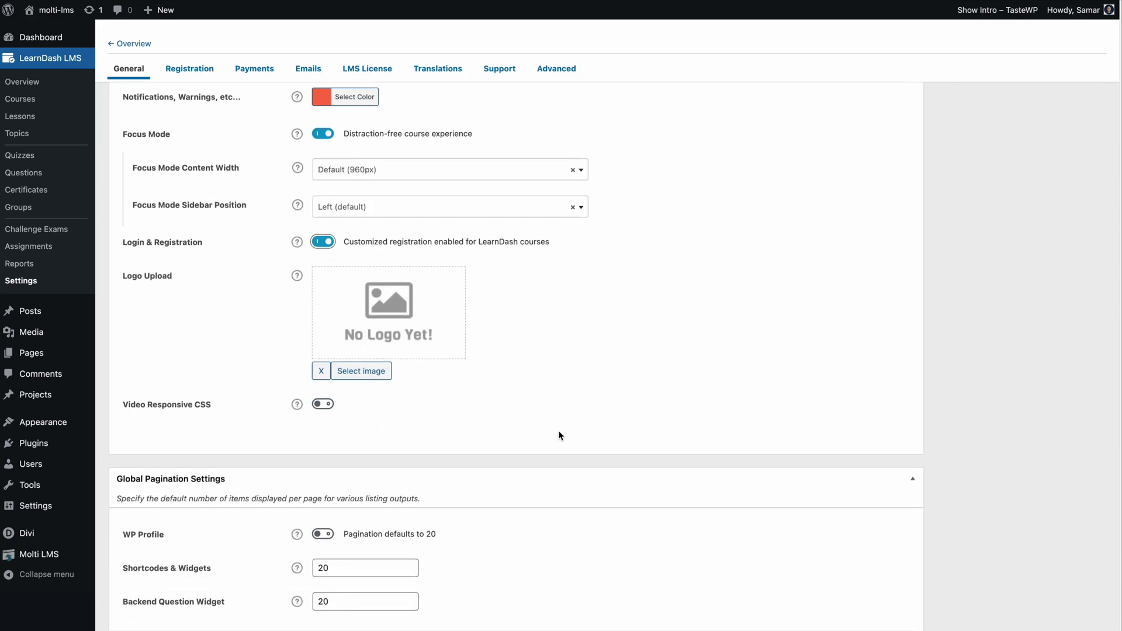
pyautogui.click(365, 372)
pyautogui.click(132, 61)
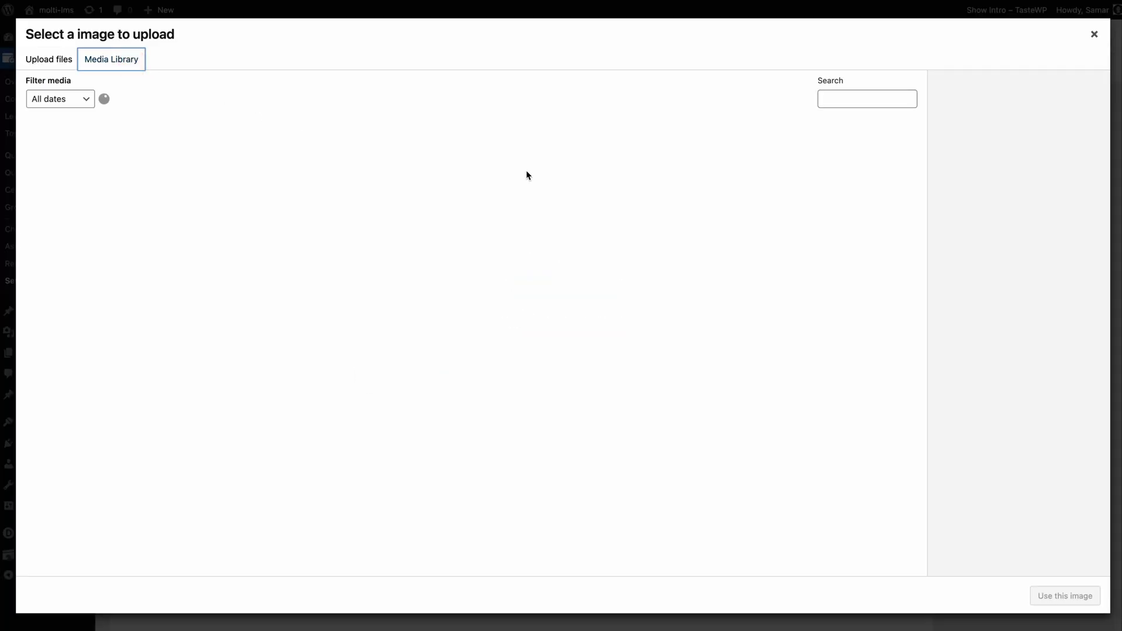
pyautogui.scroll(-3, 351, 222)
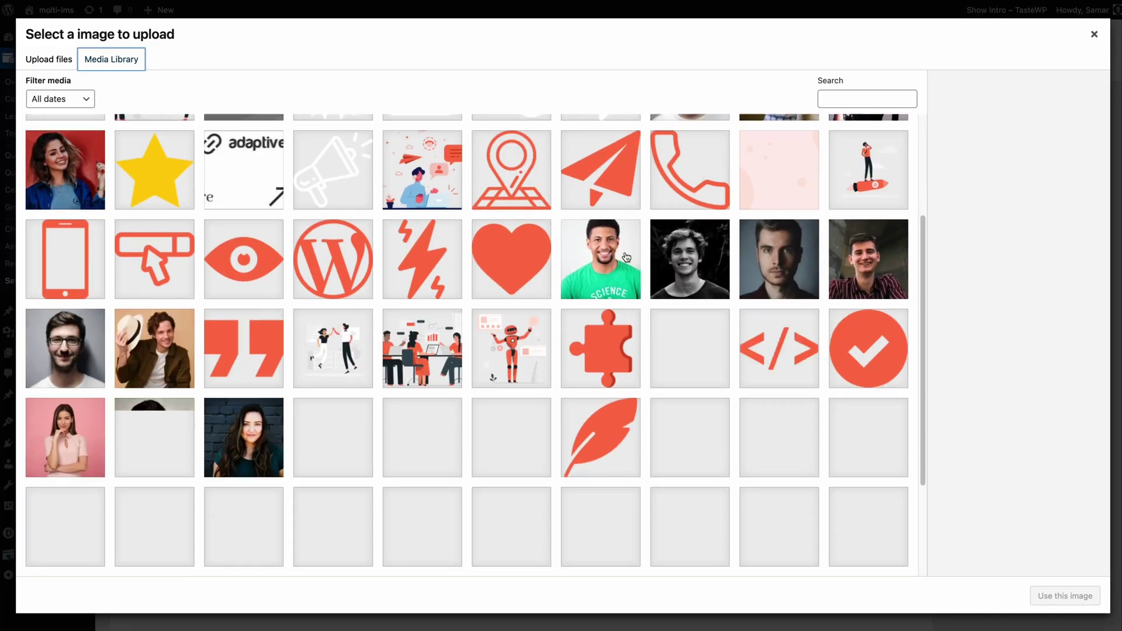
pyautogui.scroll(3, 746, 120)
pyautogui.click(856, 99)
pyautogui.write('molti logo')
pyautogui.click(712, 177)
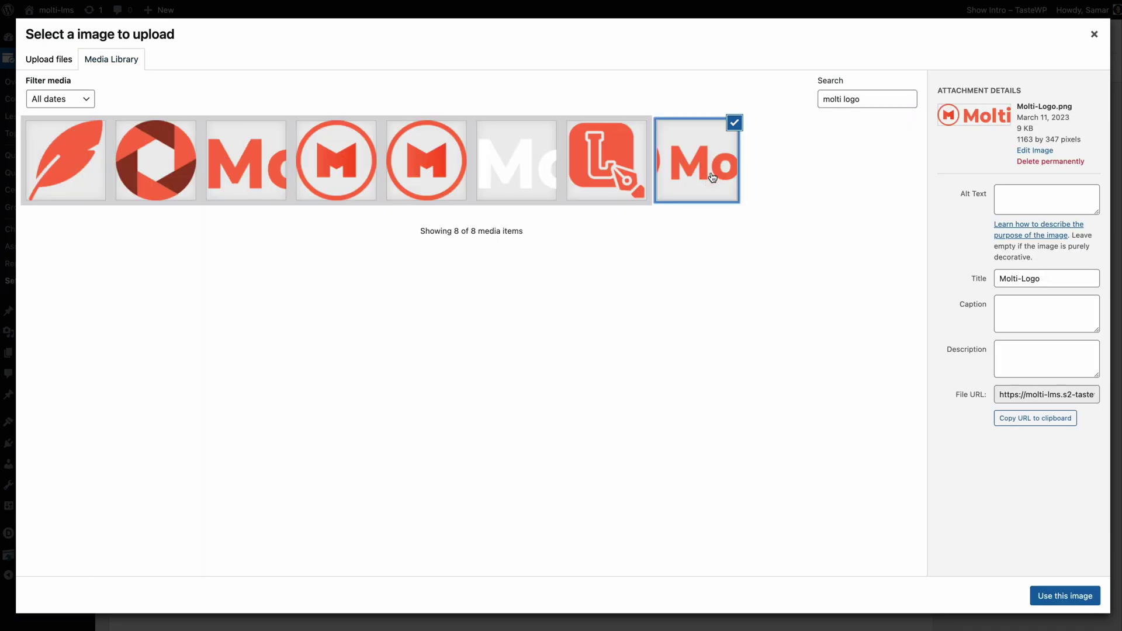
pyautogui.click(1062, 607)
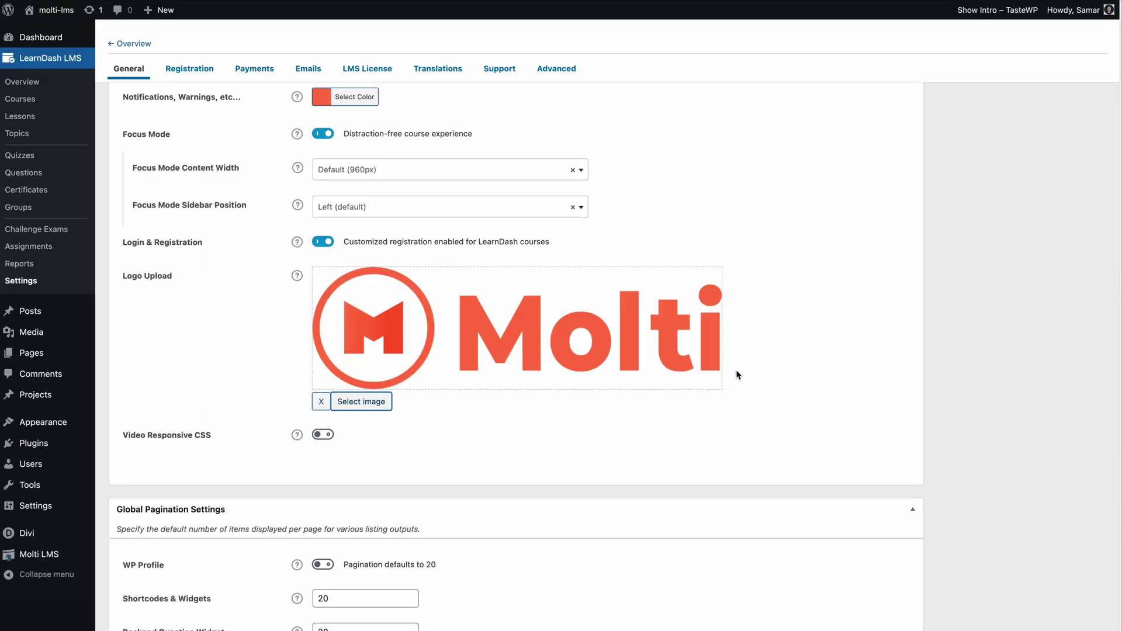
# - Check the remaining general settings and save the LearnDash design changes
pyautogui.scroll(-2, 779, 303)
pyautogui.scroll(5, 409, 290)
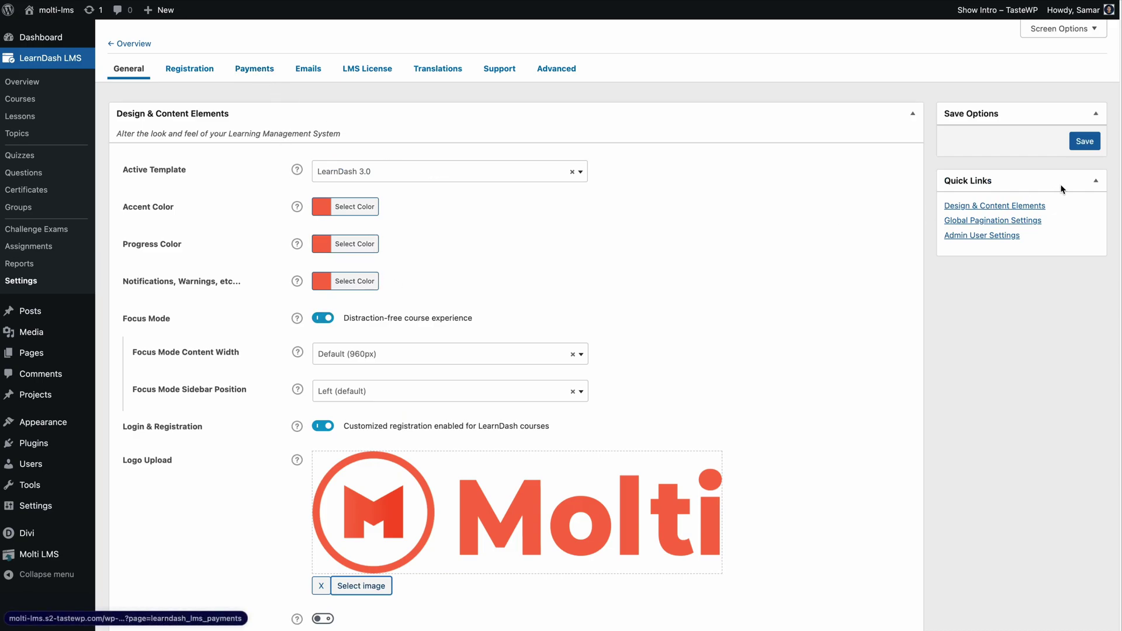
pyautogui.click(1084, 141)
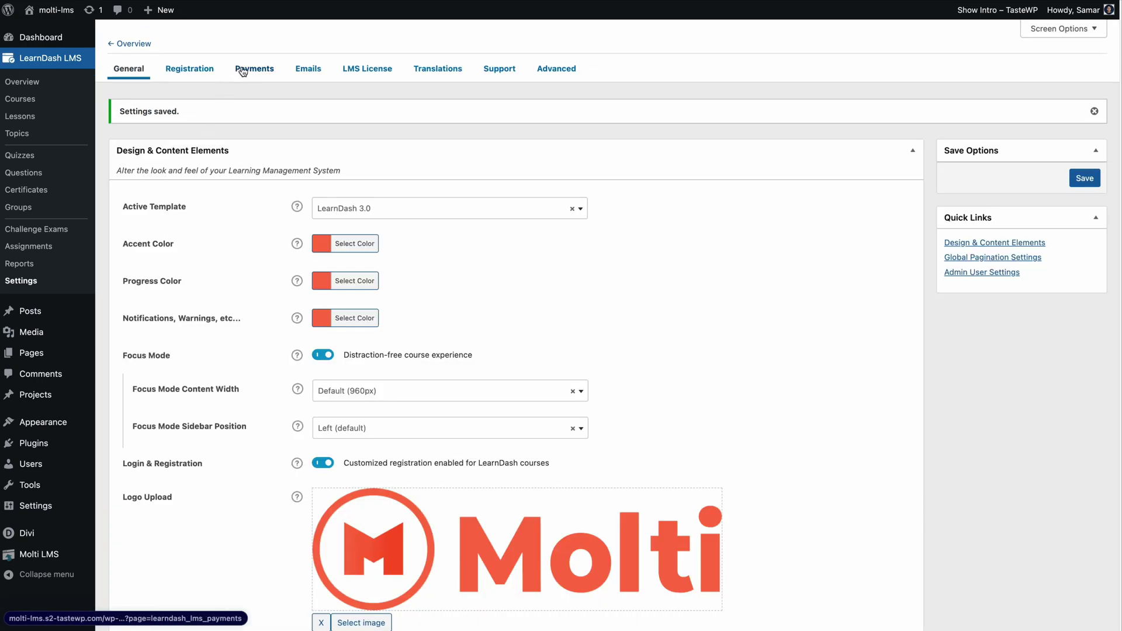
# - Set the default currency in the LearnDash payment settings to USD and save
pyautogui.click(243, 69)
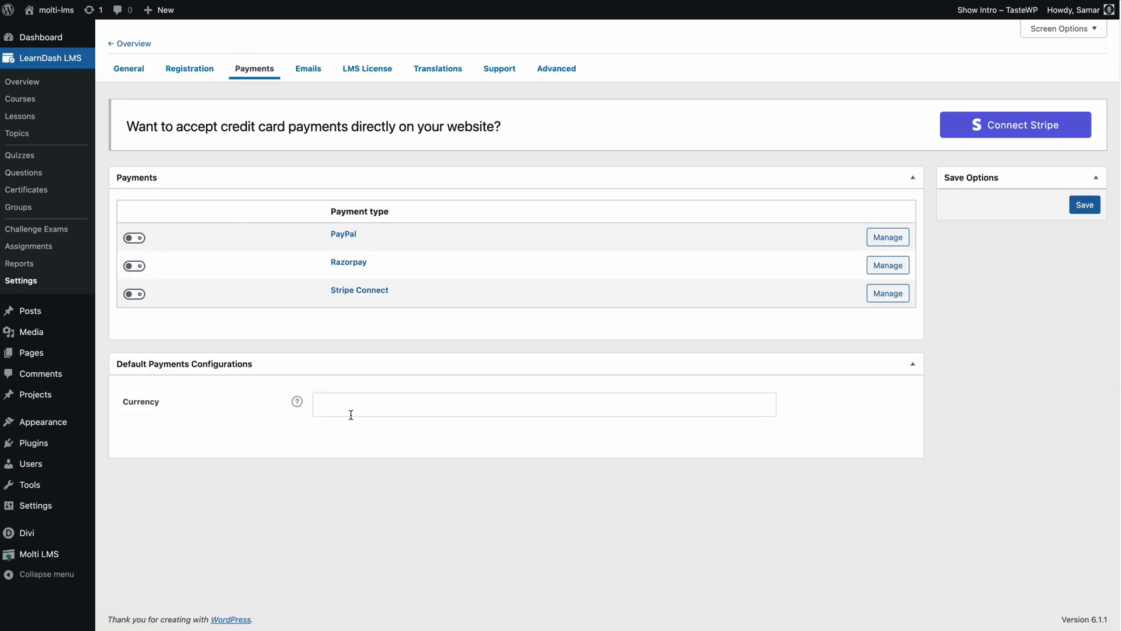
pyautogui.click(351, 415)
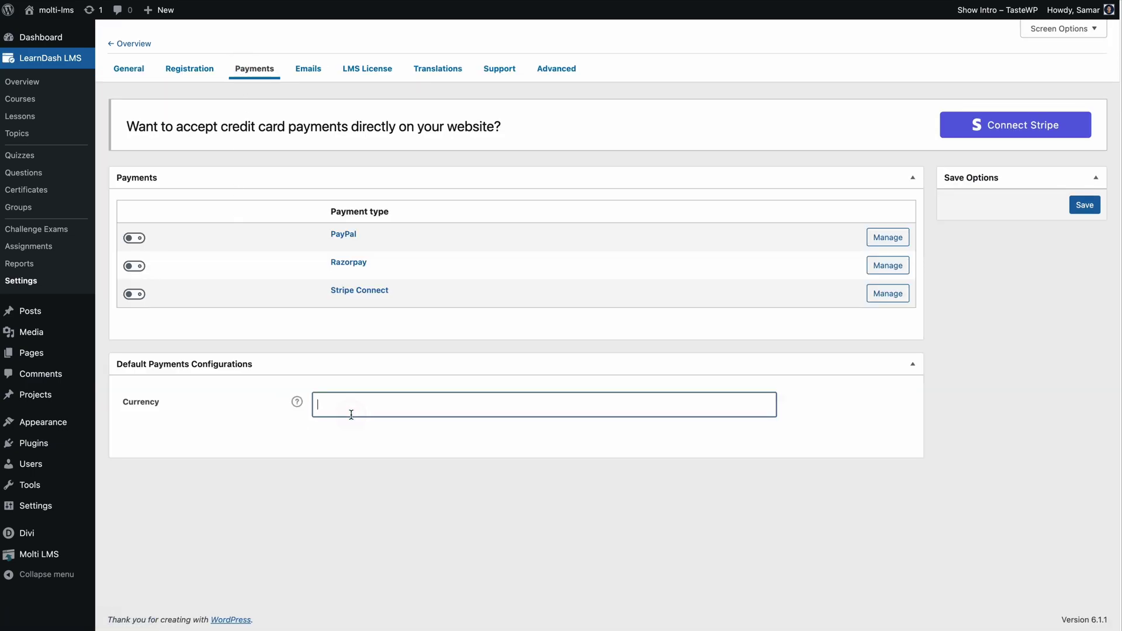
pyautogui.write('USD')
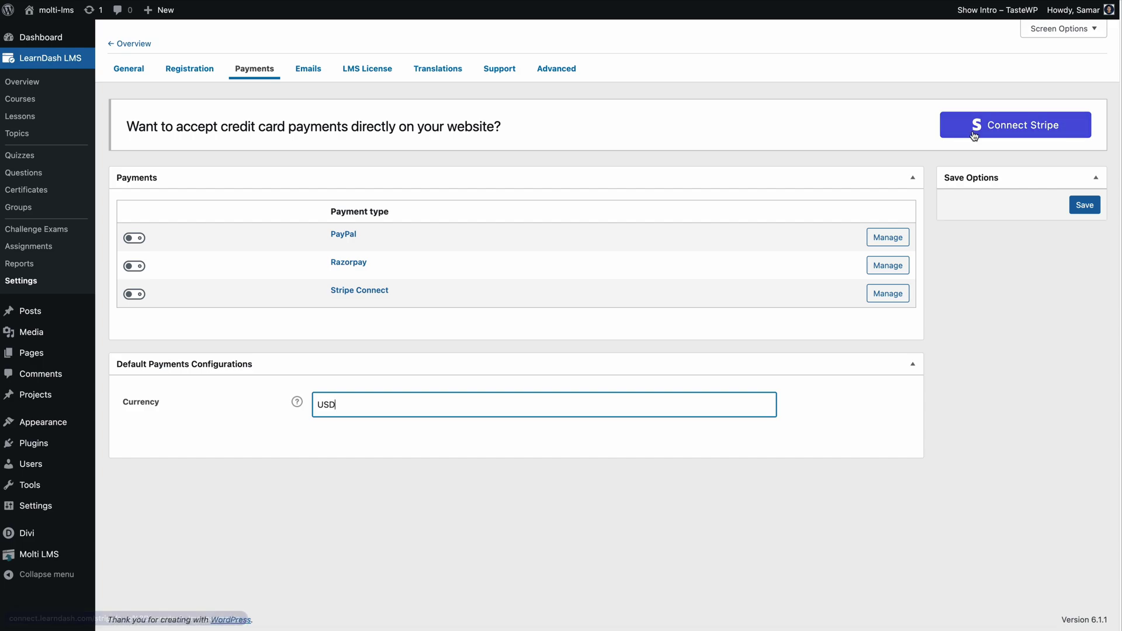
pyautogui.click(1085, 205)
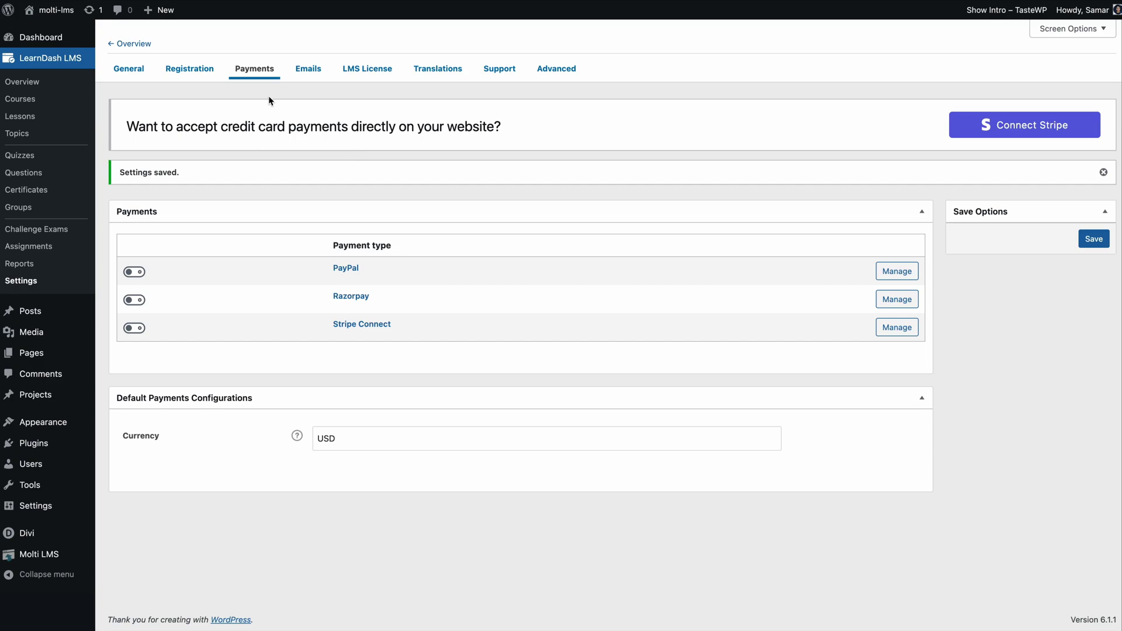
# - Visit the site's front end and examine the course cards on the Courses Grid – V2 page
pyautogui.moveTo(56, 10)
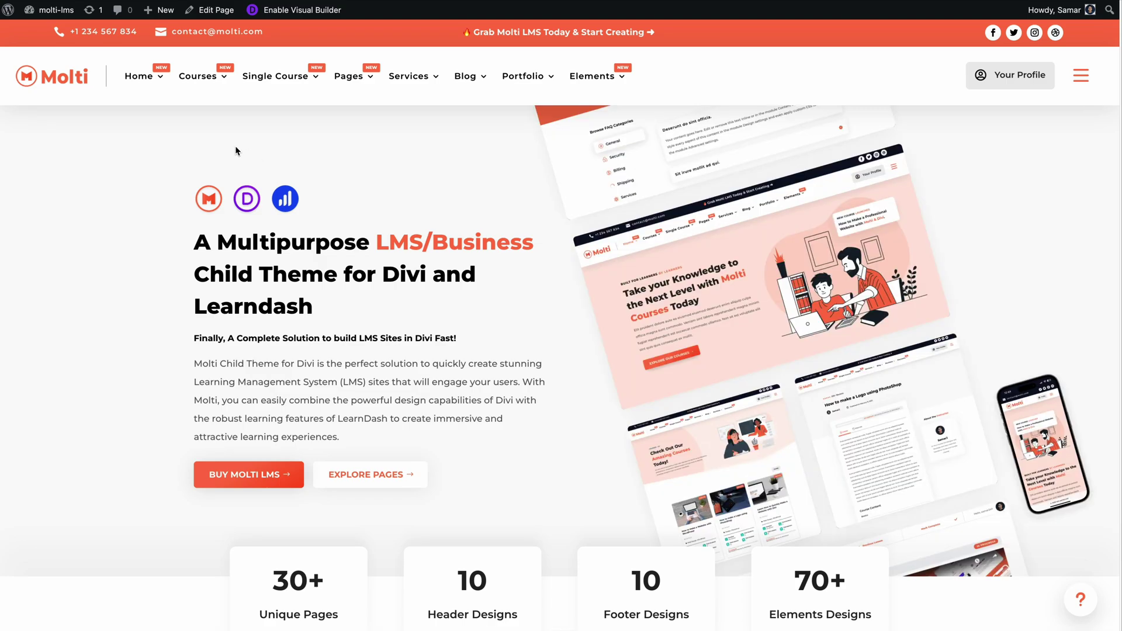
pyautogui.moveTo(202, 76)
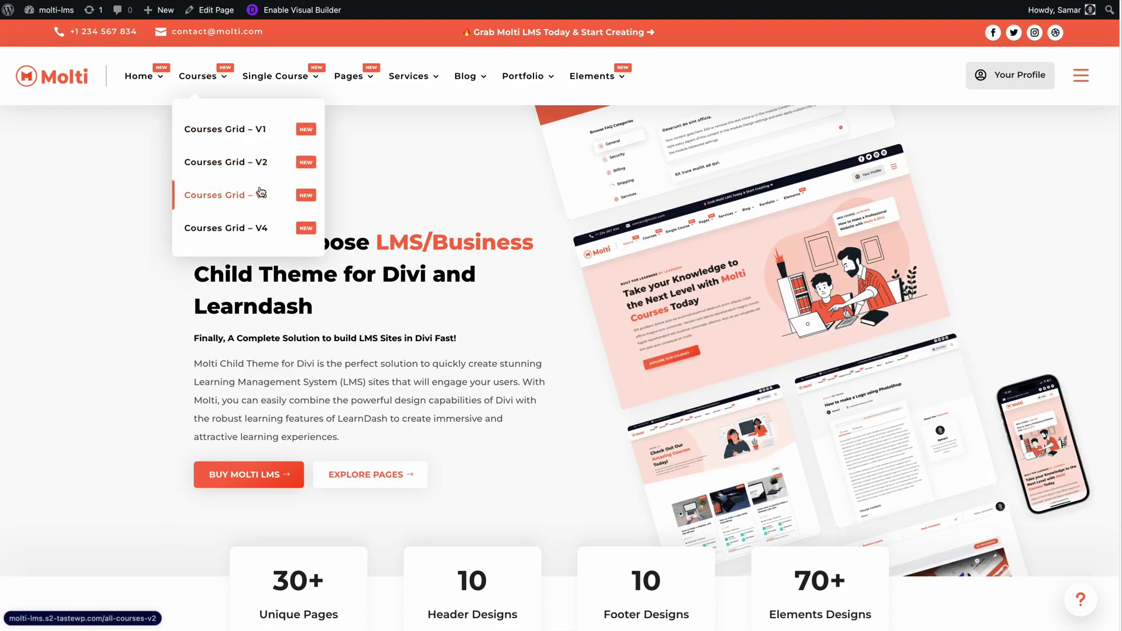
pyautogui.click(259, 170)
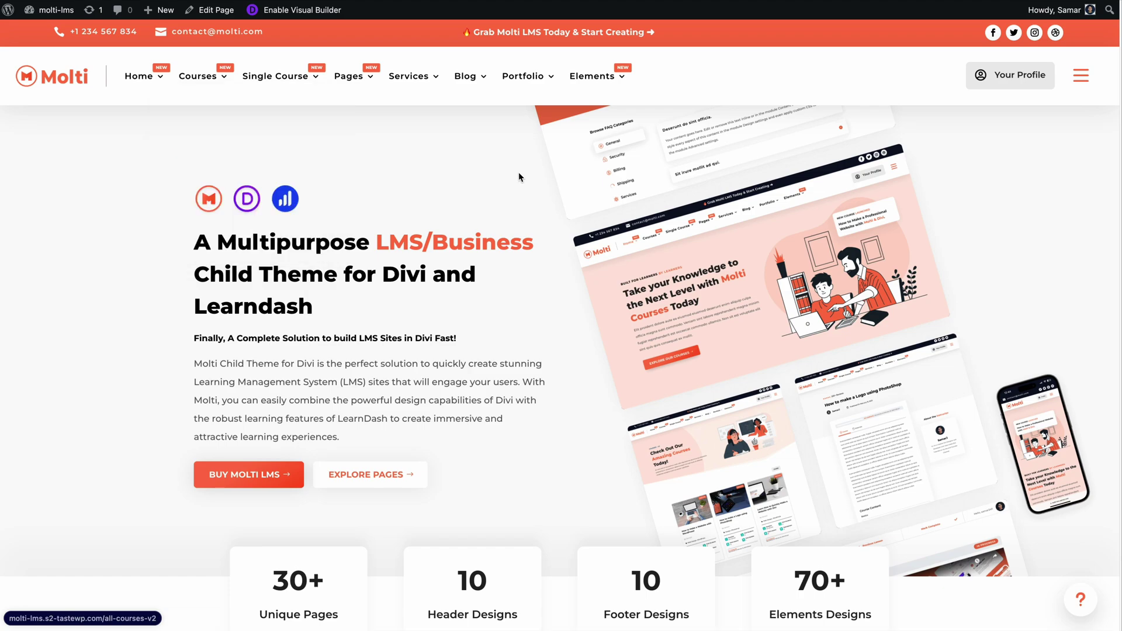
pyautogui.scroll(-8, 601, 195)
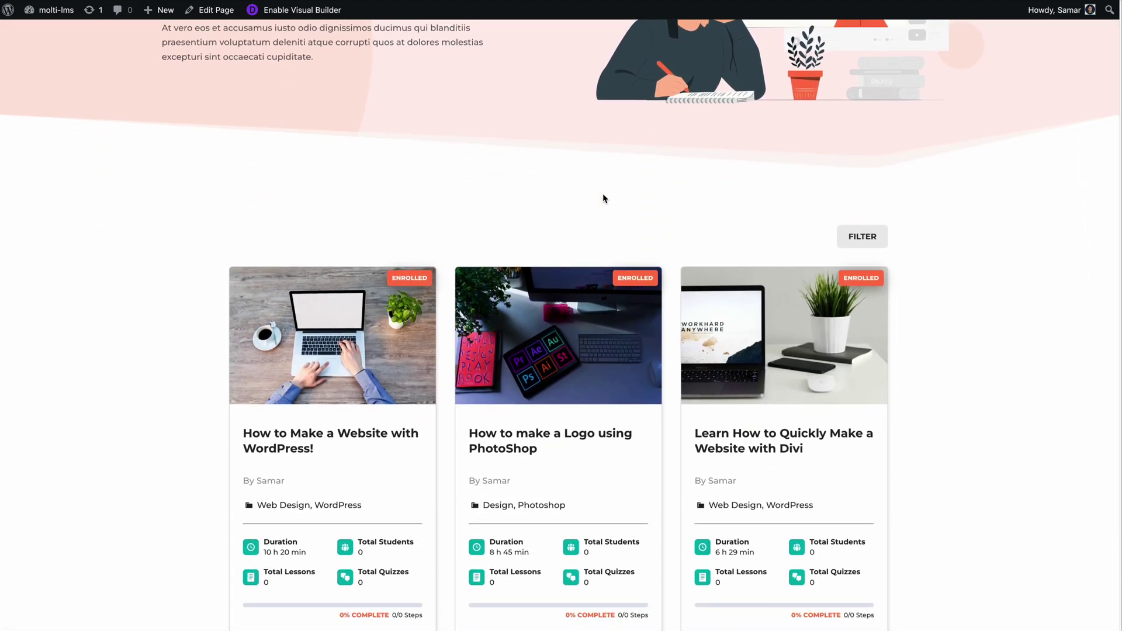
pyautogui.scroll(2, 915, 230)
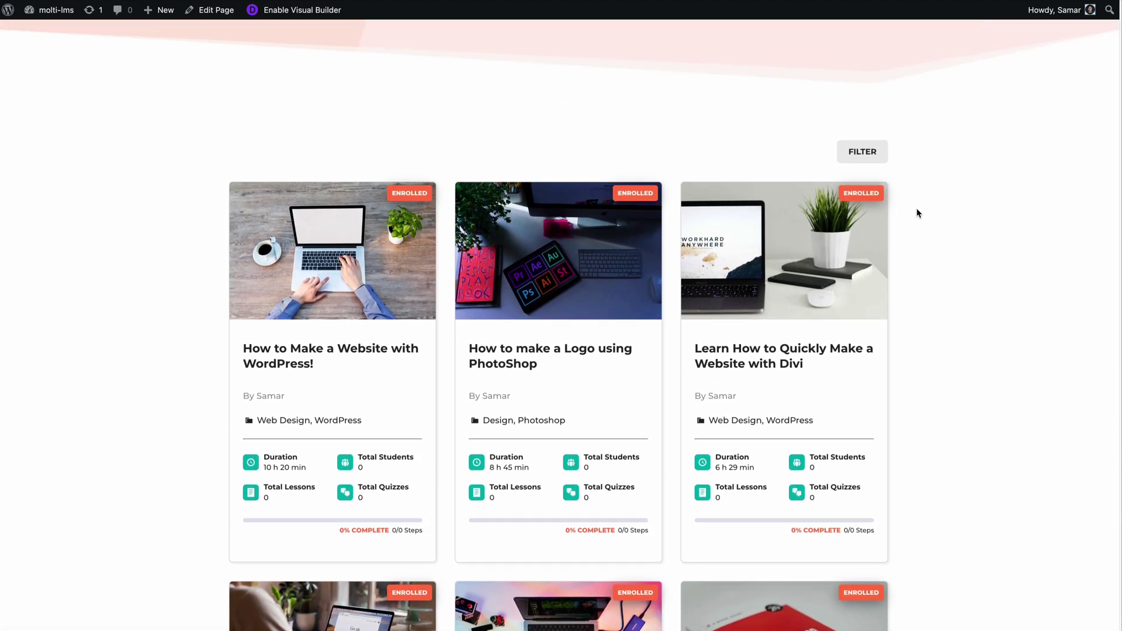
# - Filter the course grid by the Design category
pyautogui.click(881, 153)
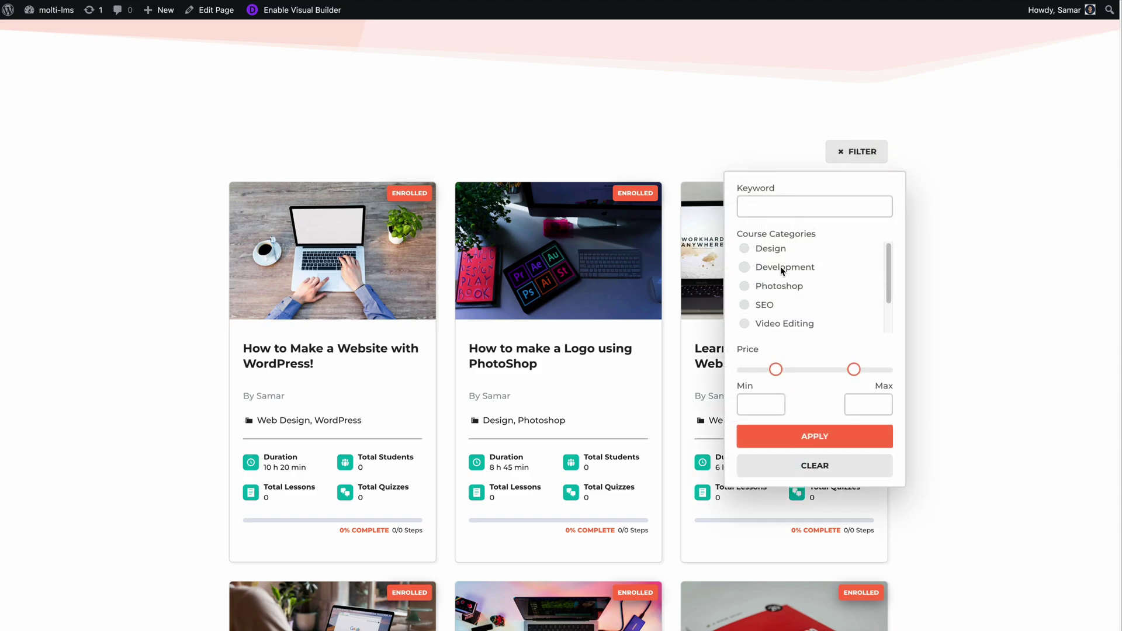
pyautogui.click(756, 249)
pyautogui.click(797, 436)
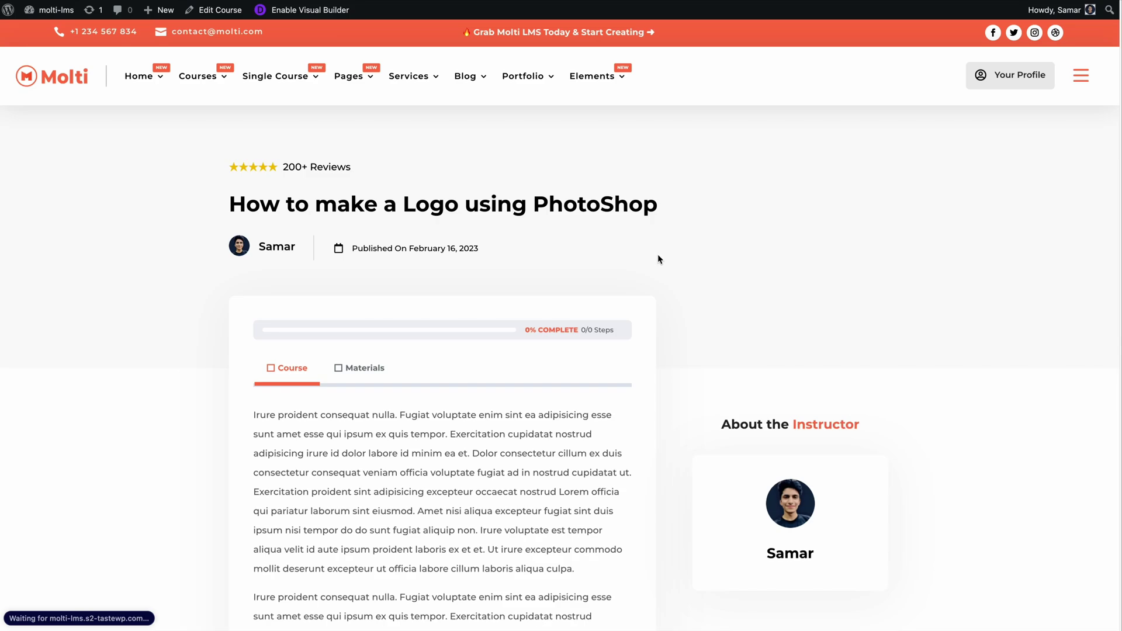
# - Examine the front-end page of the How to make a Logo using PhotoShop course, including its description and instructor section
pyautogui.scroll(-6, 658, 259)
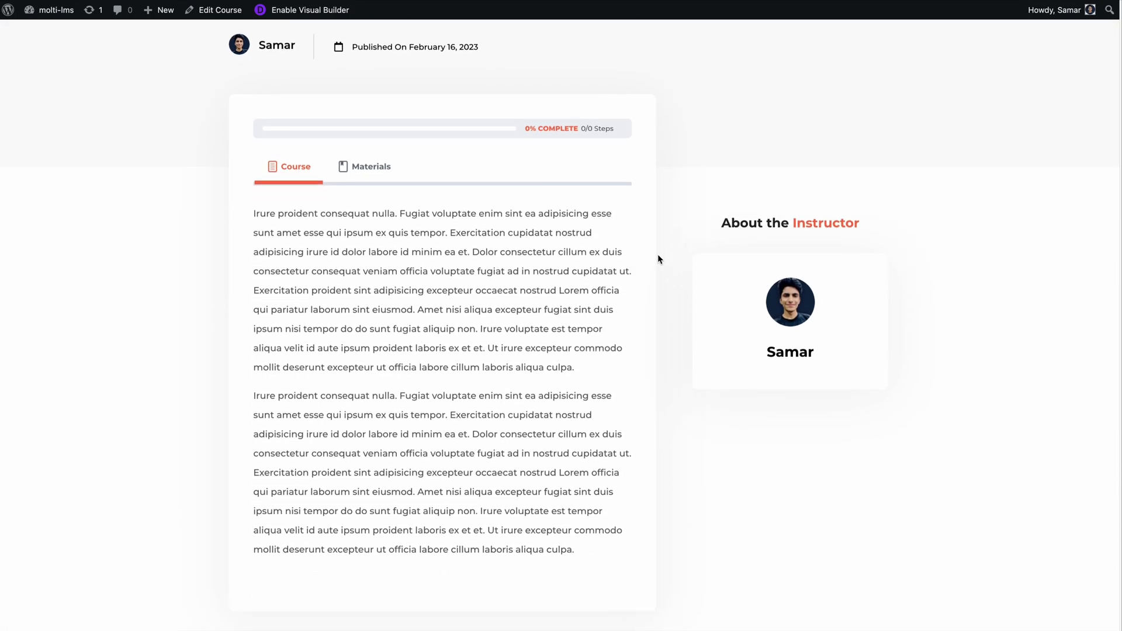
pyautogui.scroll(7, 659, 259)
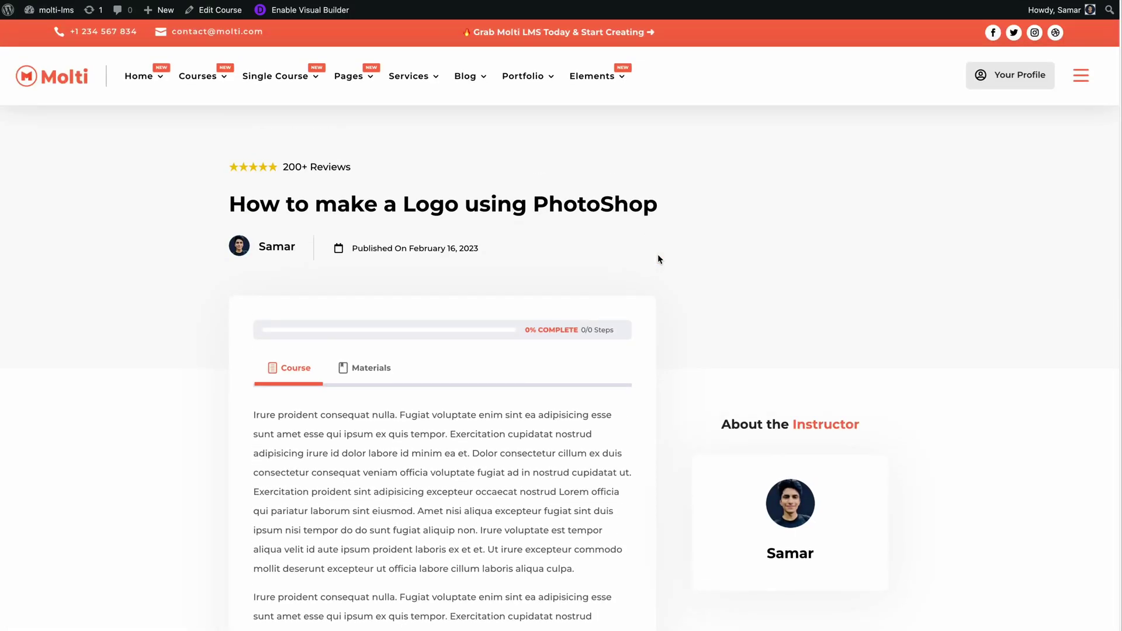
pyautogui.scroll(-1, 687, 298)
pyautogui.scroll(-3, 716, 448)
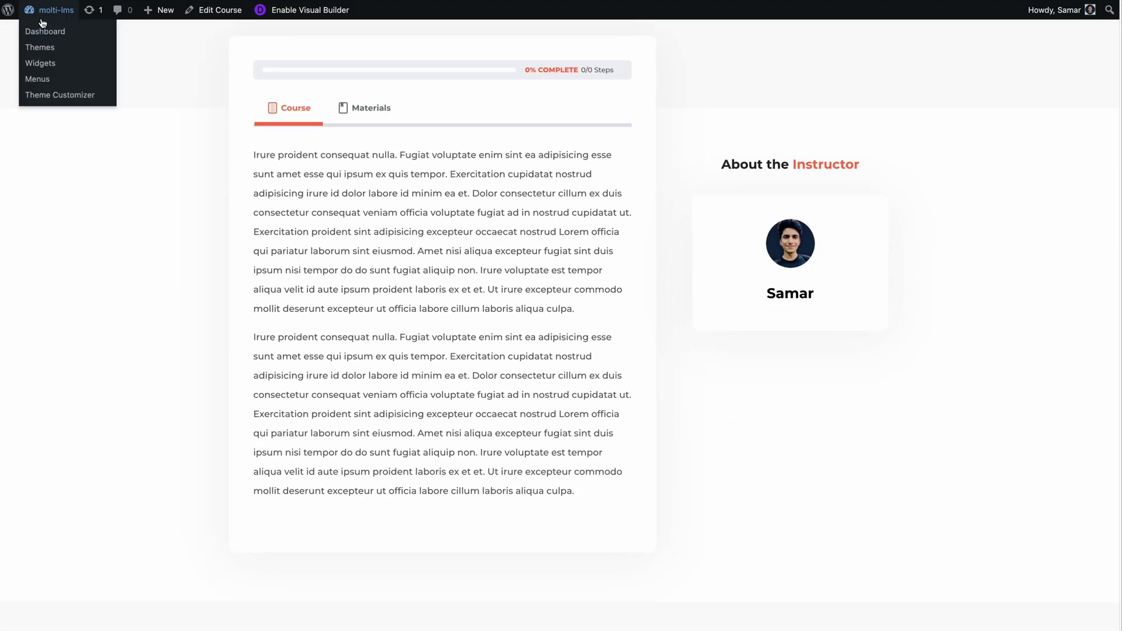
# - Go to the LearnDash course list in the site admin, start a new course and dismiss the block editor welcome guide
pyautogui.click(41, 32)
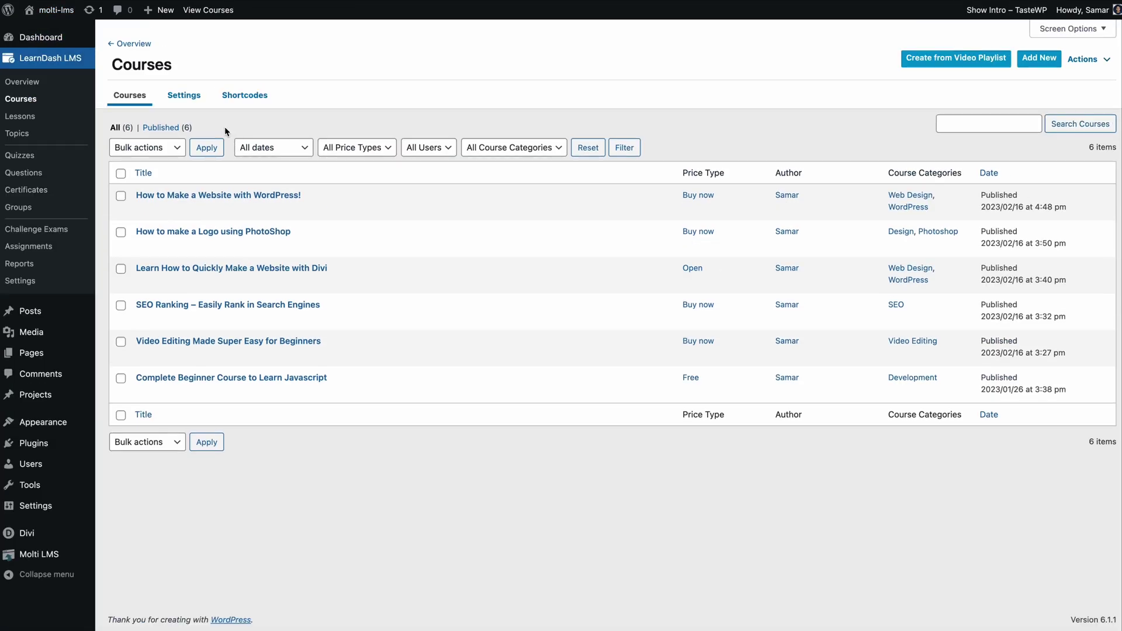
pyautogui.moveTo(150, 206)
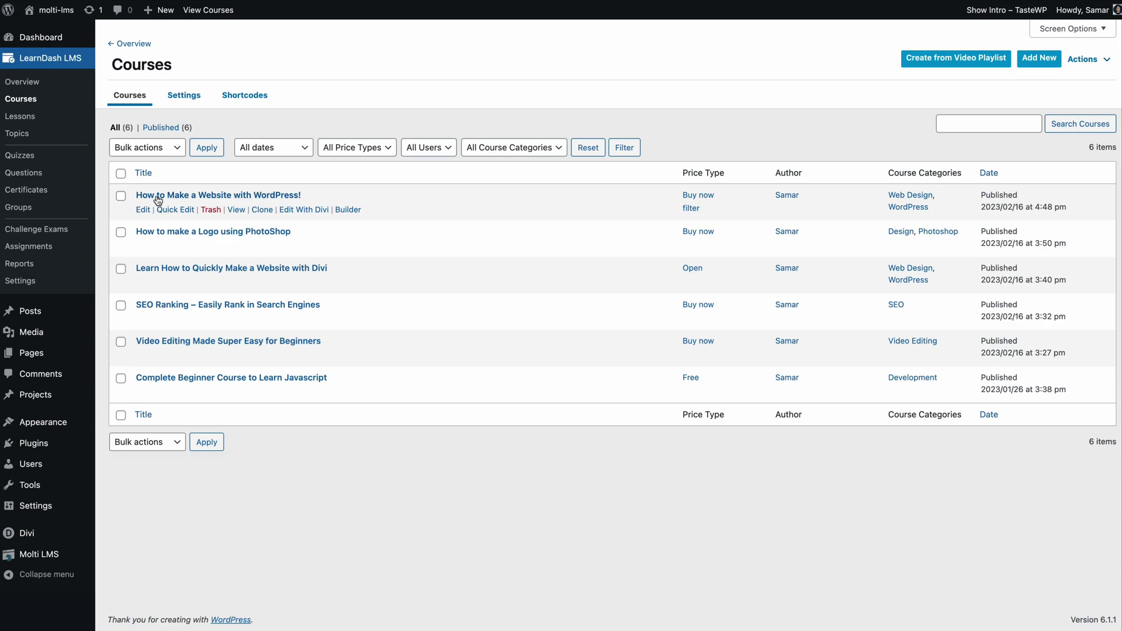
pyautogui.click(1044, 63)
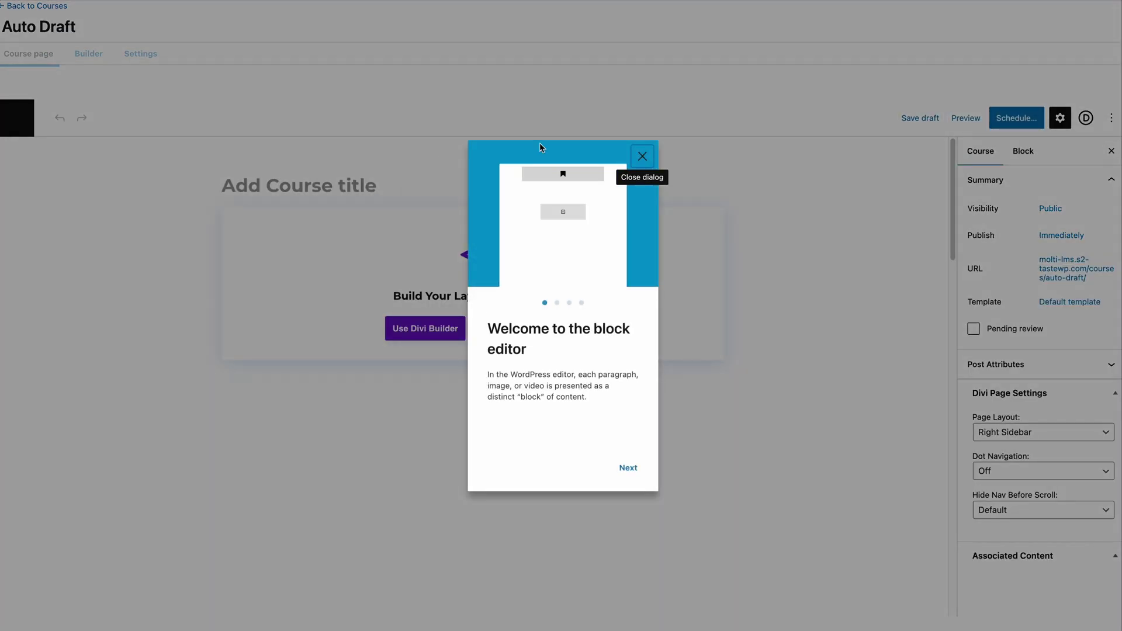
pyautogui.click(642, 156)
# - Title the new course "Make a LMS website with Molti LMS"
pyautogui.click(376, 185)
pyautogui.write('M')
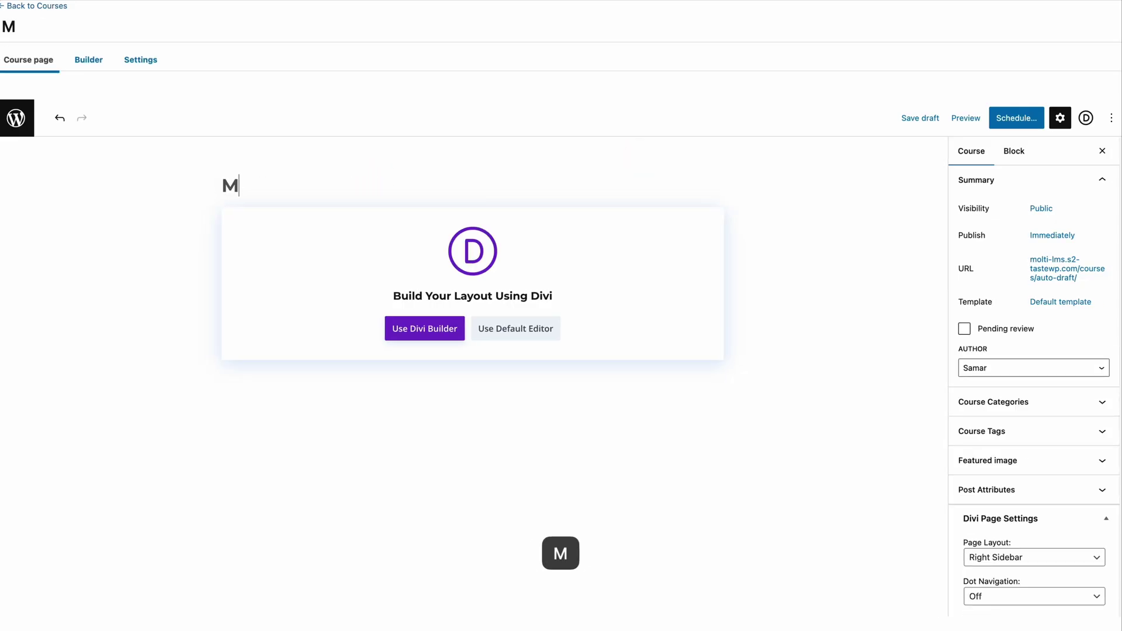
pyautogui.write('ake a LMS website with Molti LMS')
pyautogui.hotkey('alt', 'Left')
pyautogui.hotkey('alt', 'Left')
pyautogui.hotkey('alt', 'Left')
pyautogui.hotkey('alt', 'Left')
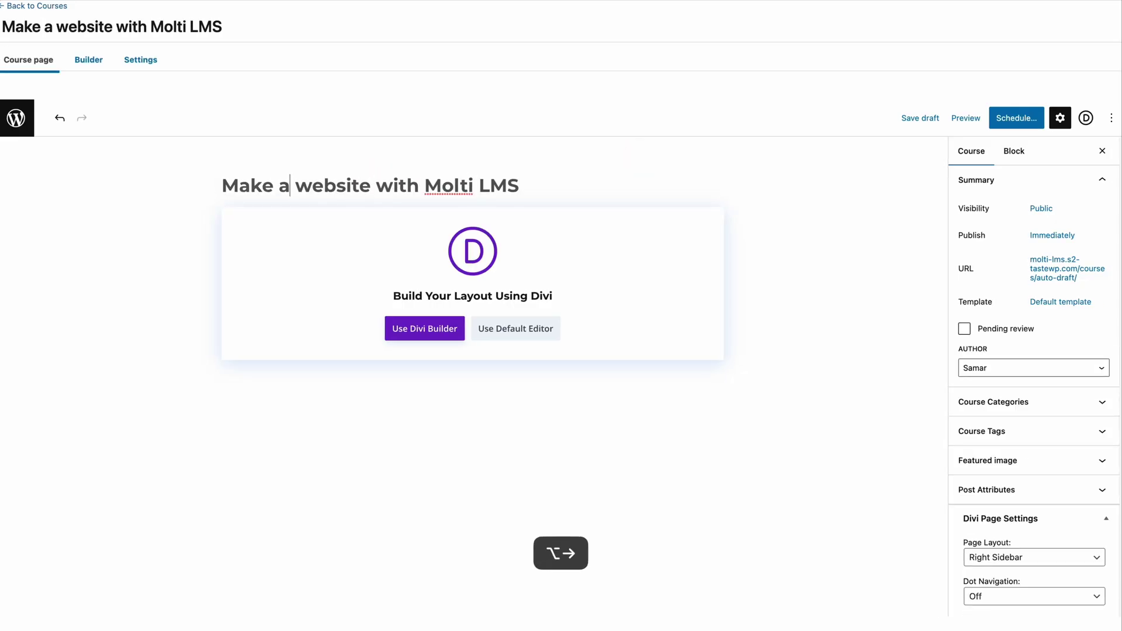
pyautogui.write('LMS')
pyautogui.press('Left')
pyautogui.press('Left')
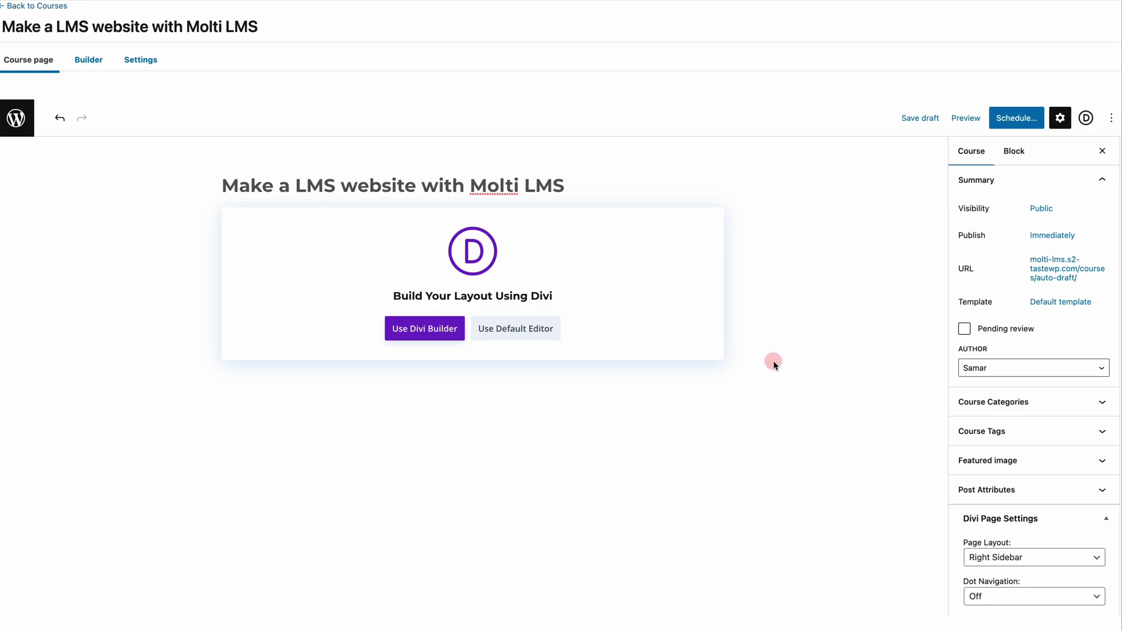
# - Look through the category and tag options available for the new course
pyautogui.click(1076, 393)
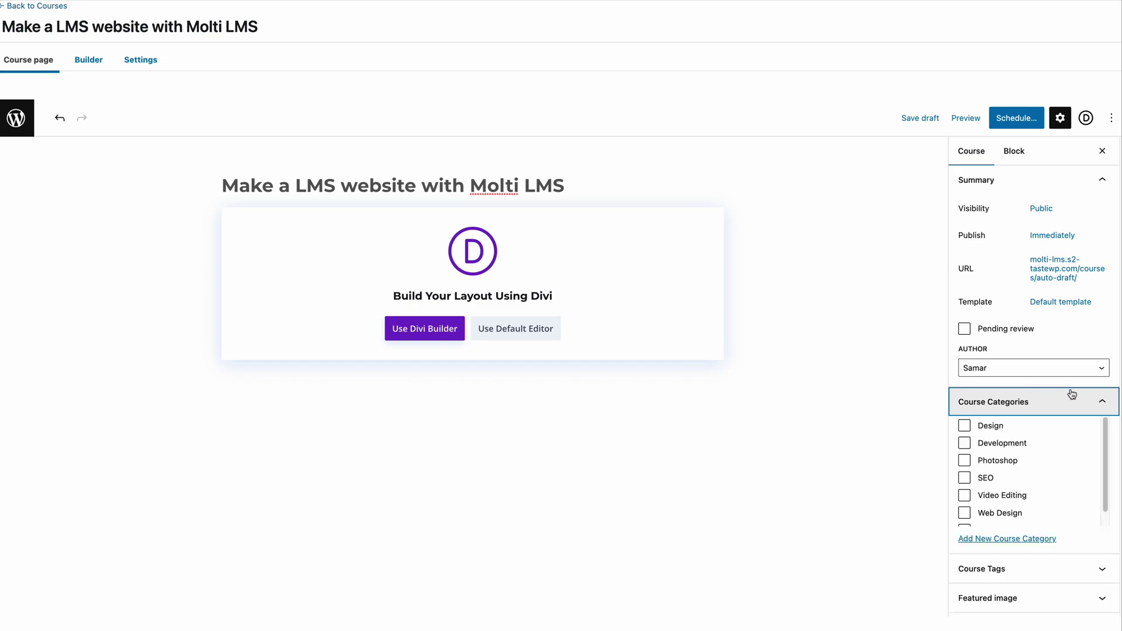
pyautogui.scroll(-3, 1055, 400)
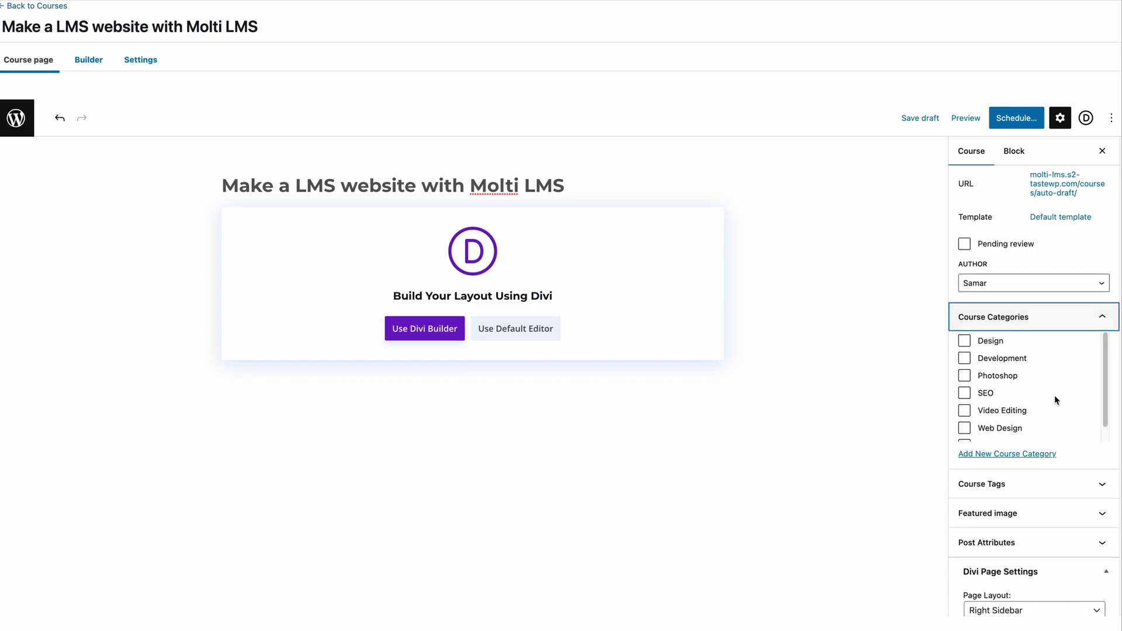
pyautogui.click(998, 347)
pyautogui.click(1012, 319)
pyautogui.click(1007, 349)
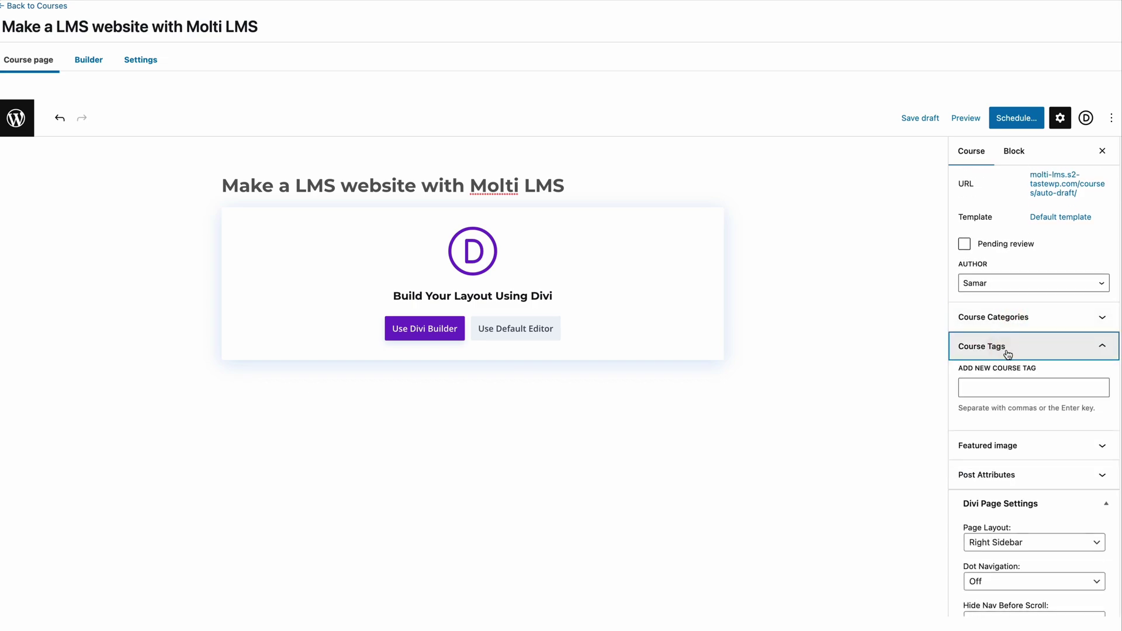
pyautogui.click(1007, 351)
# - Set the media library photo of people working around a wooden table as the course's featured image, and check the Divi page settings
pyautogui.click(997, 375)
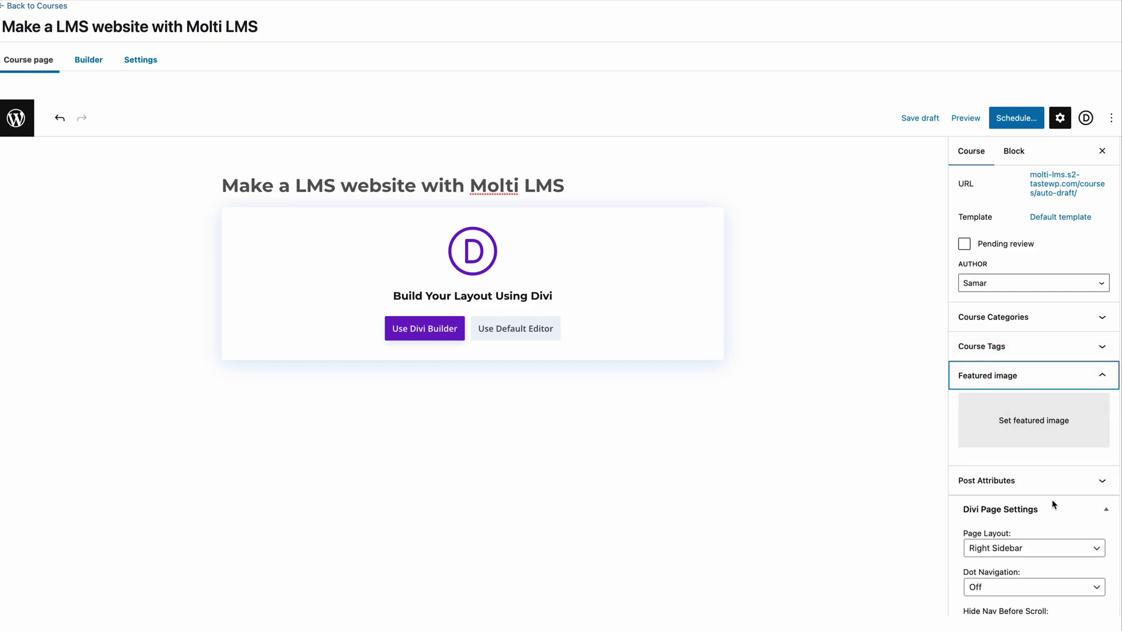
pyautogui.click(1014, 428)
pyautogui.scroll(-5, 666, 275)
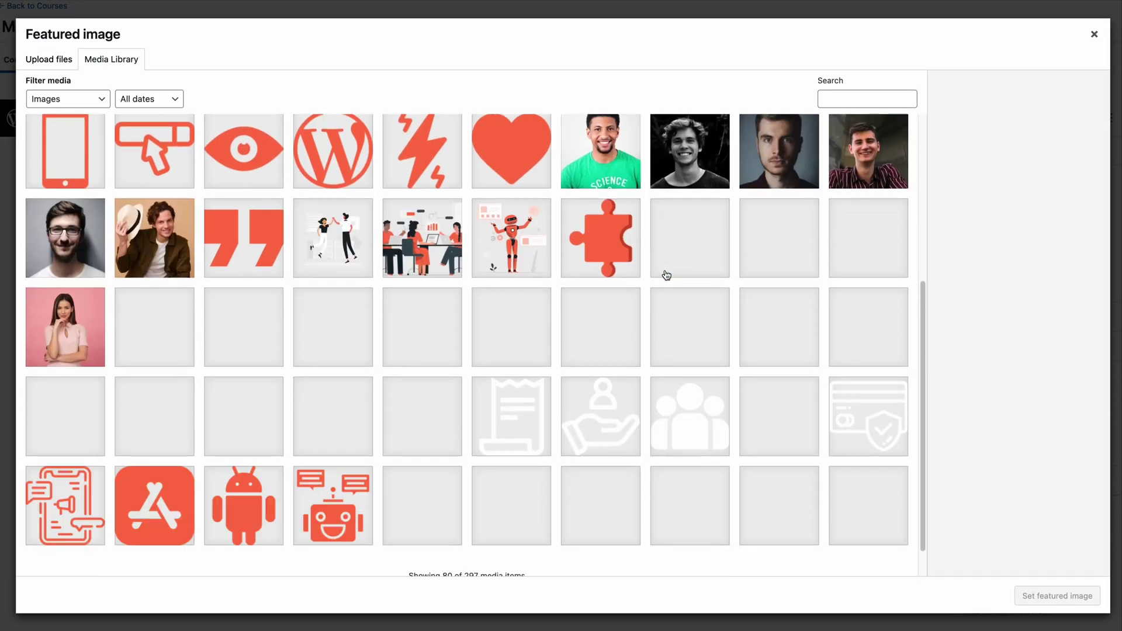
pyautogui.scroll(-1, 666, 275)
pyautogui.click(856, 454)
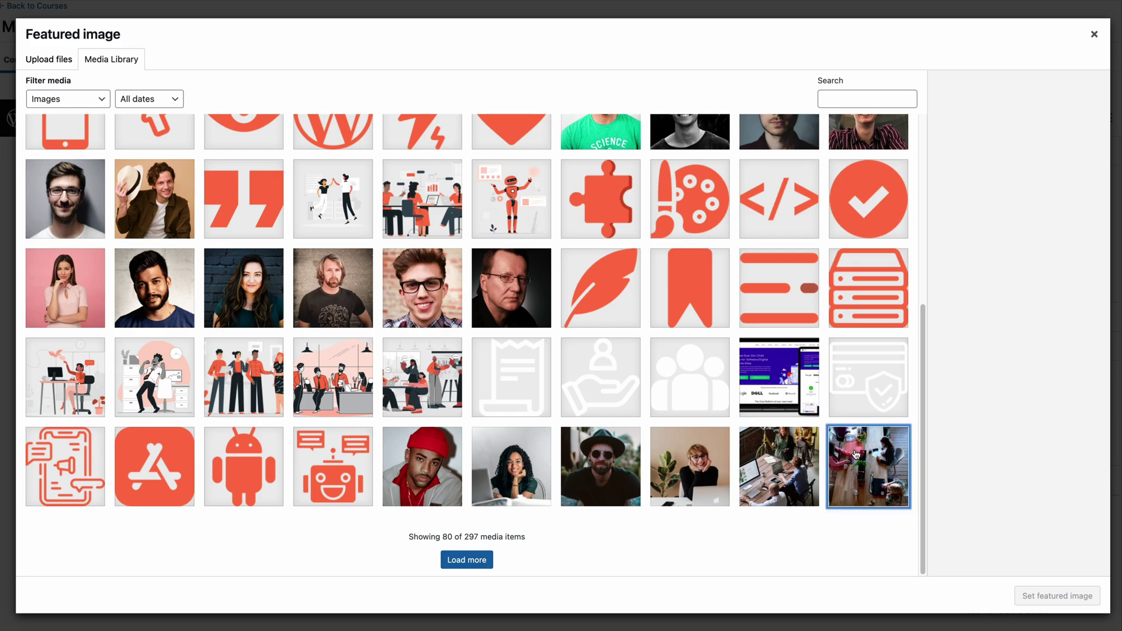
pyautogui.click(1057, 596)
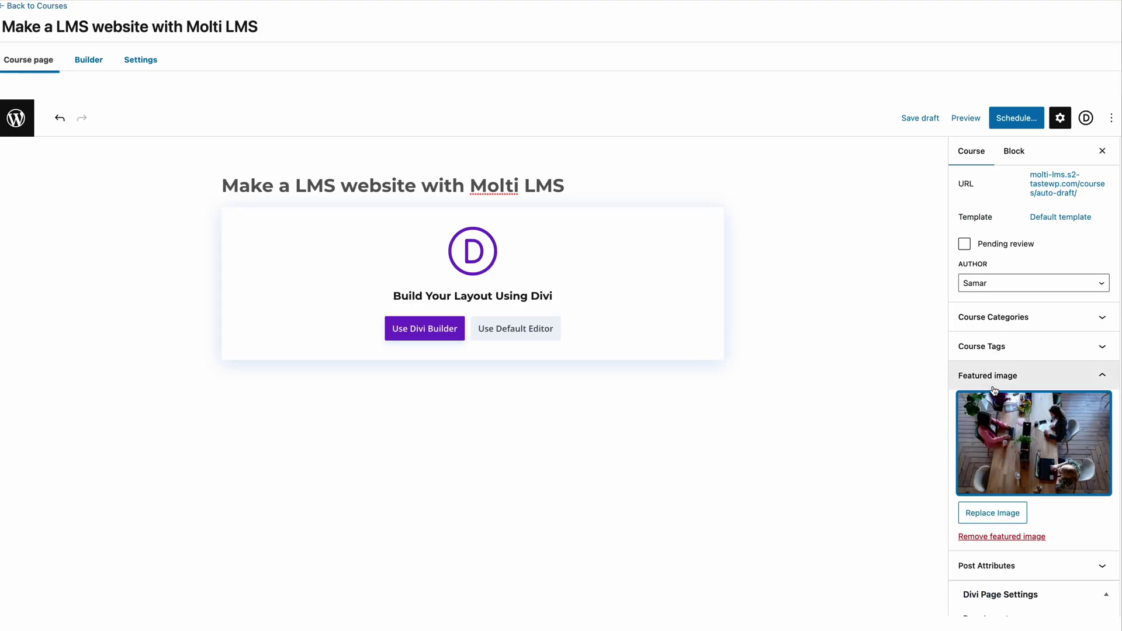
pyautogui.scroll(-5, 1006, 439)
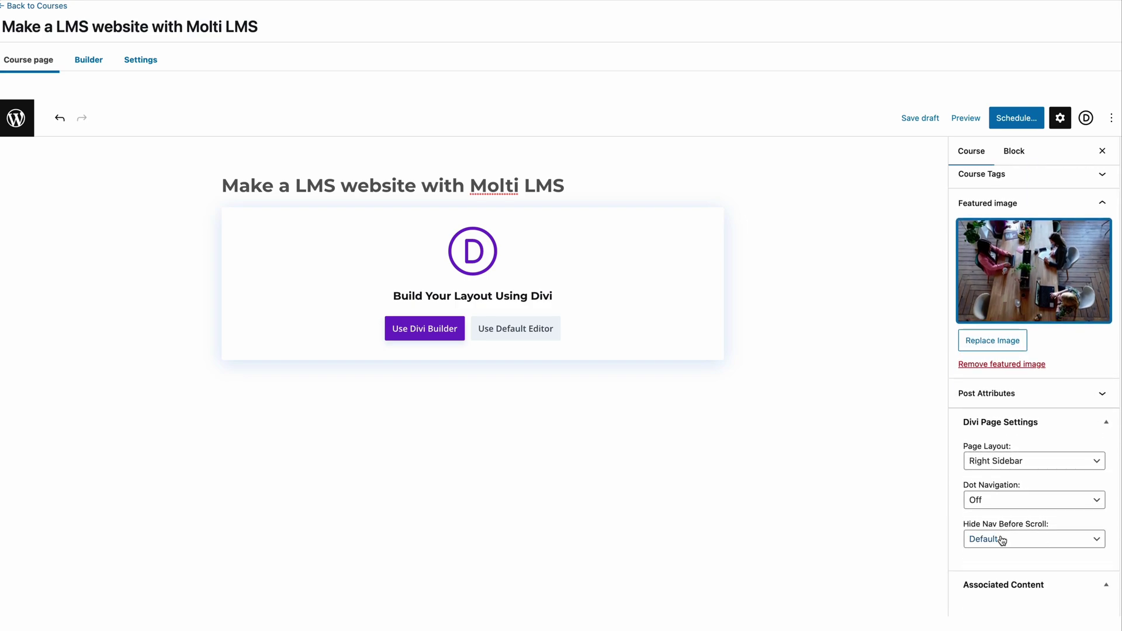
# - In the course builder, add an "Introduction" section heading and a lesson titled "Introduction to Divi Theme and Molti Child Theme"
pyautogui.click(91, 63)
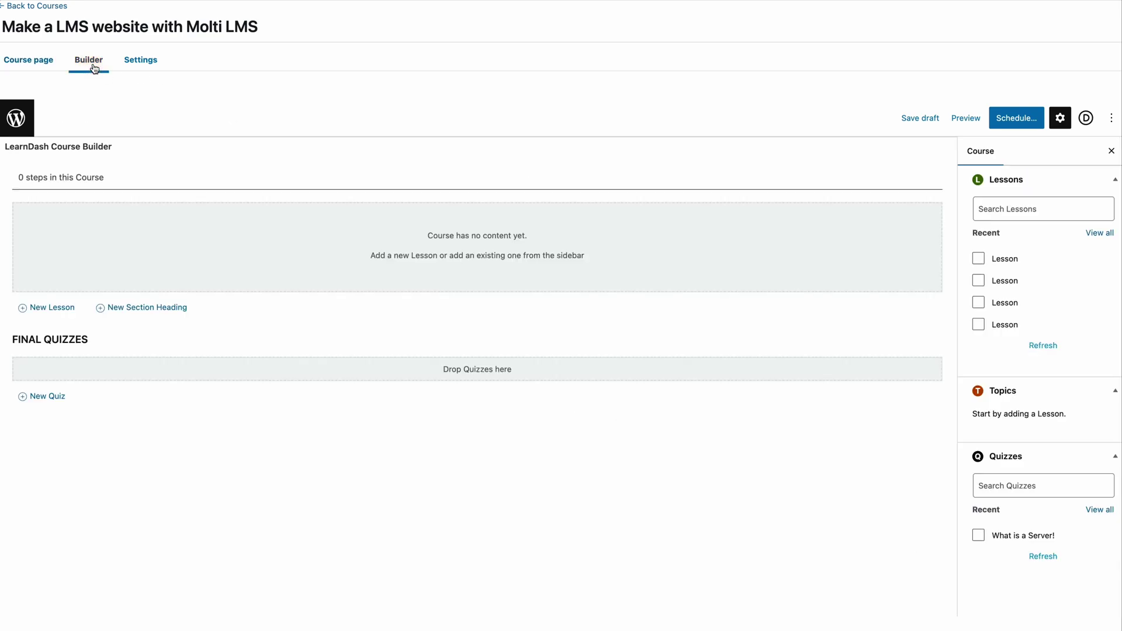
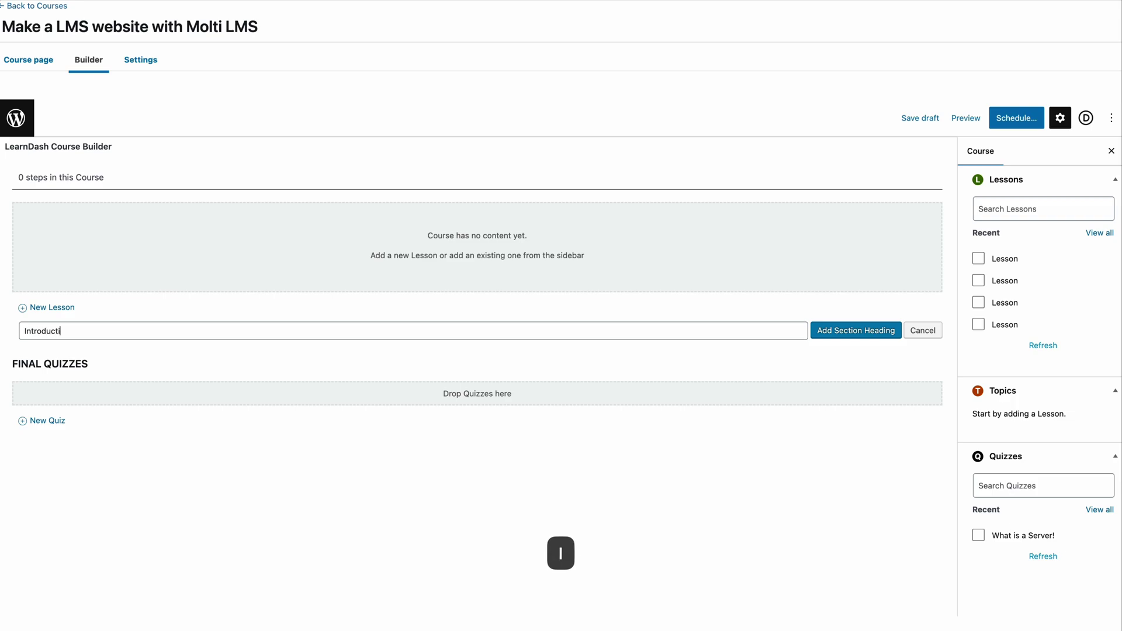
pyautogui.click(824, 331)
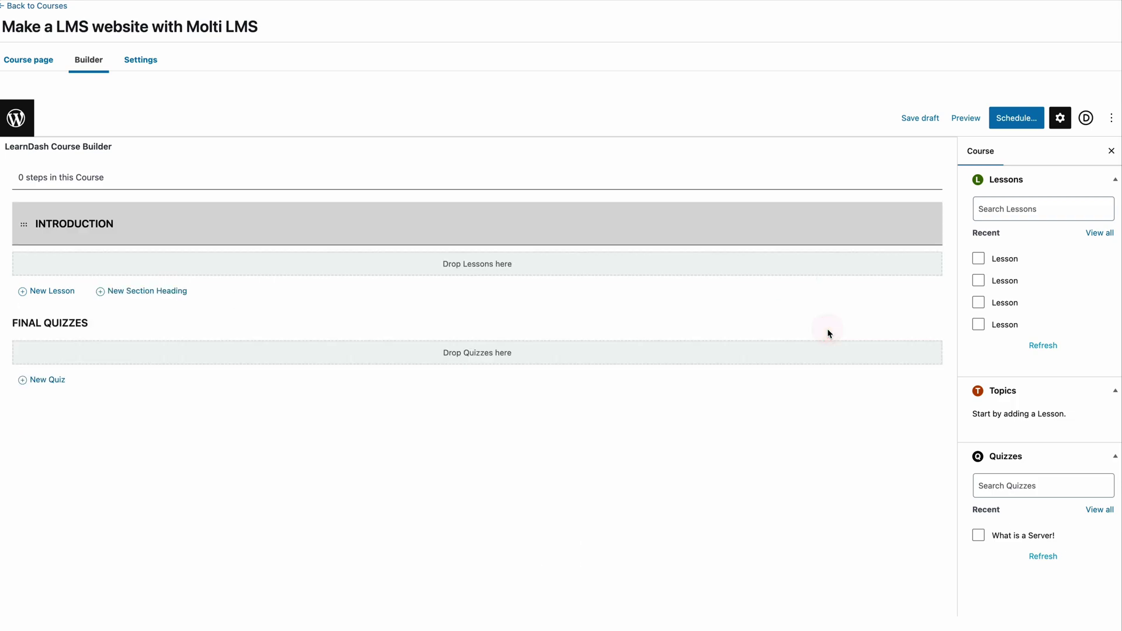
pyautogui.click(57, 290)
pyautogui.click(107, 294)
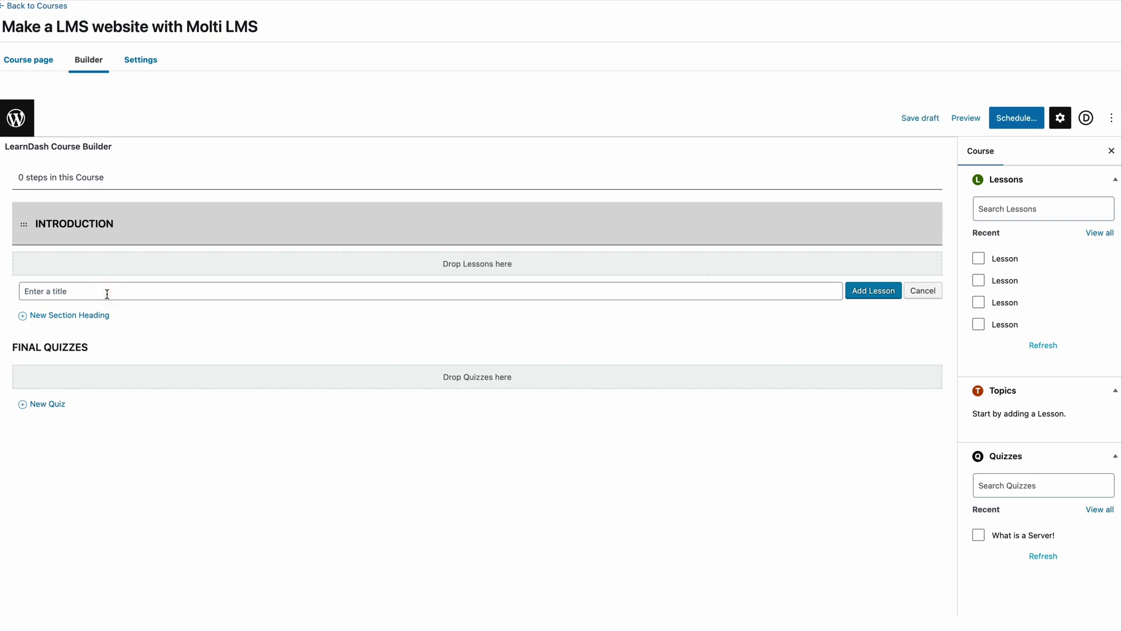
pyautogui.write('Introduction to')
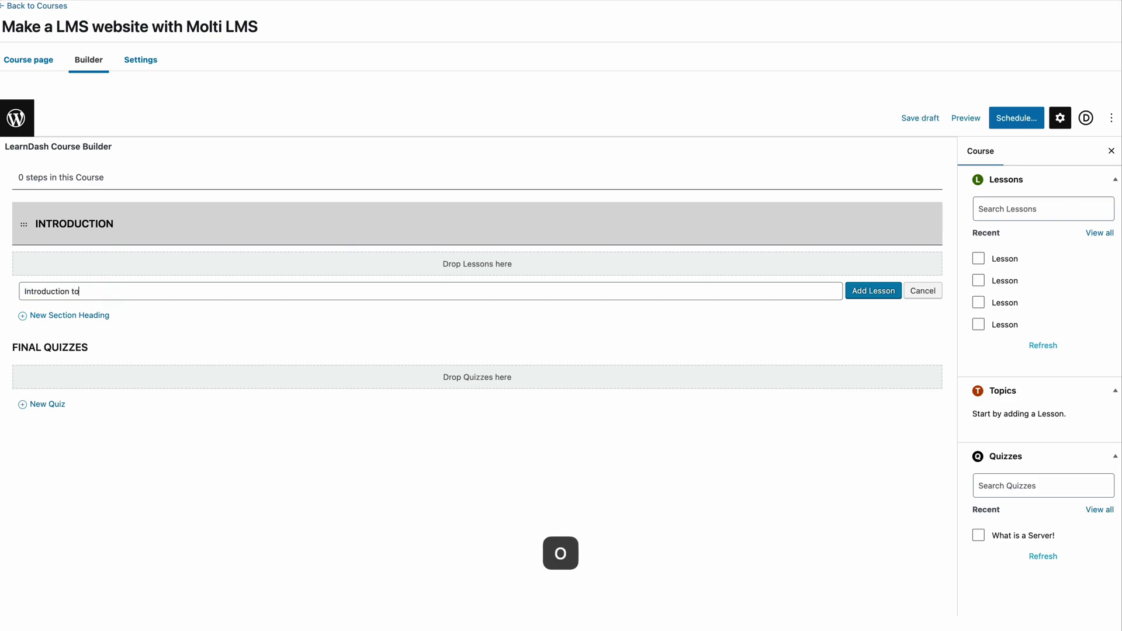
pyautogui.write(' Divi Theme and Molti Child Theme')
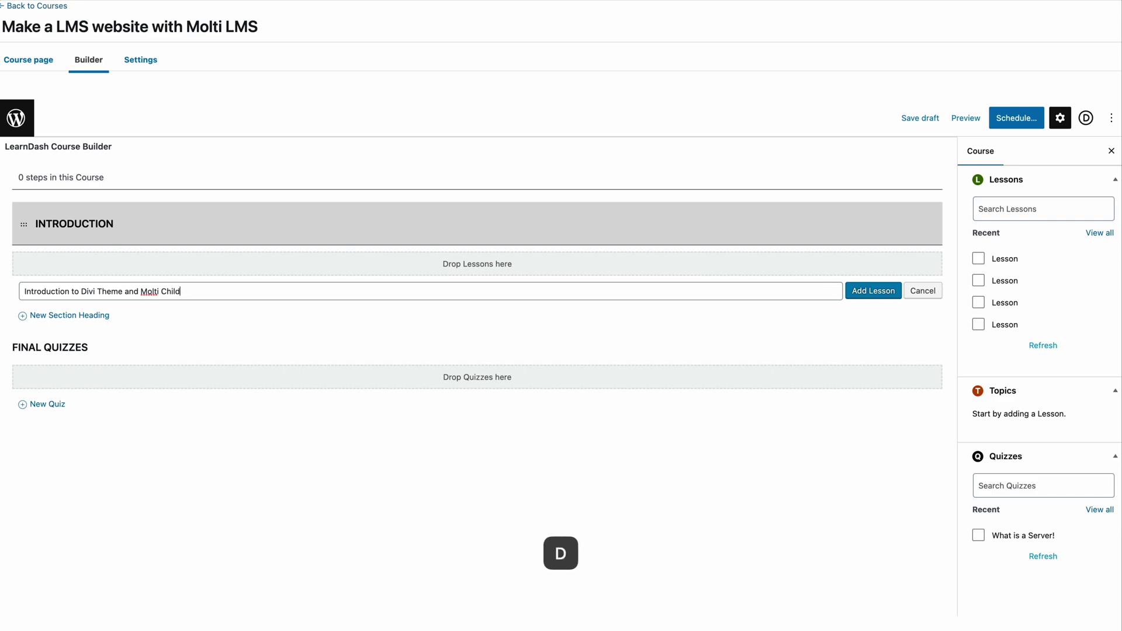
pyautogui.click(856, 292)
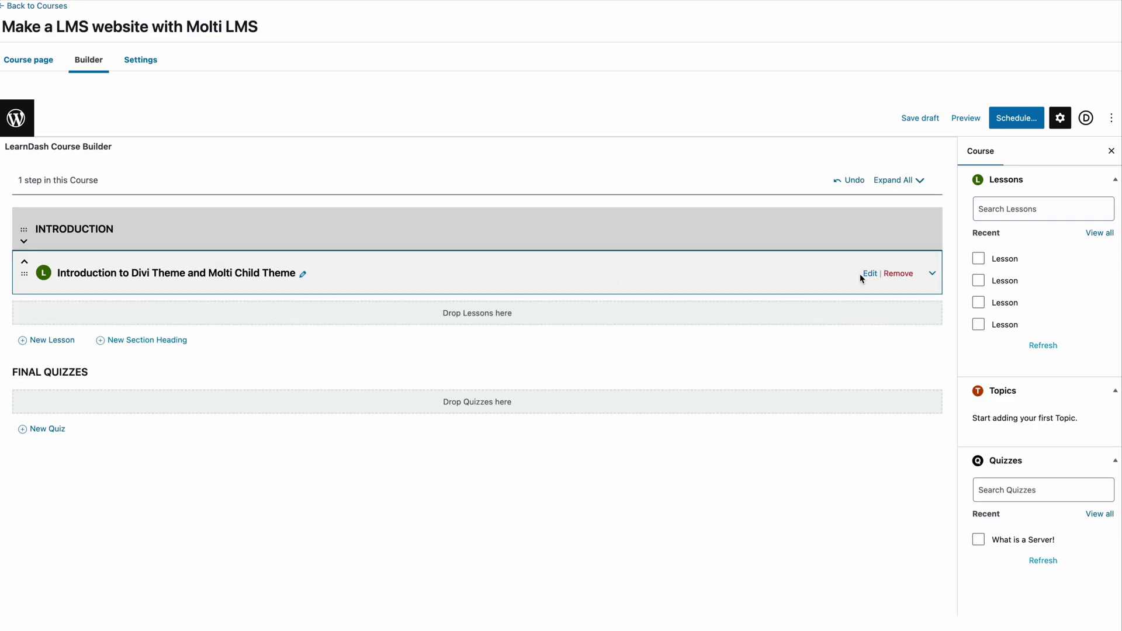
# - Open the "Introduction to Divi Theme and Molti Child Theme" lesson for editing, leaving the course without saving
pyautogui.click(389, 295)
pyautogui.moveTo(276, 276)
pyautogui.click(870, 273)
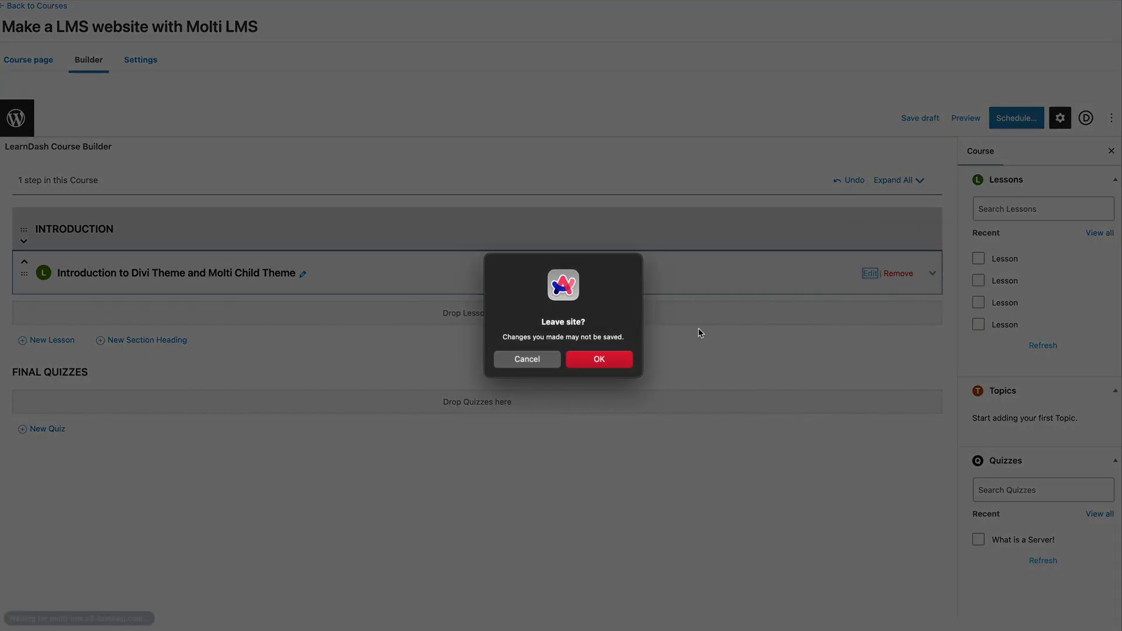
pyautogui.click(596, 358)
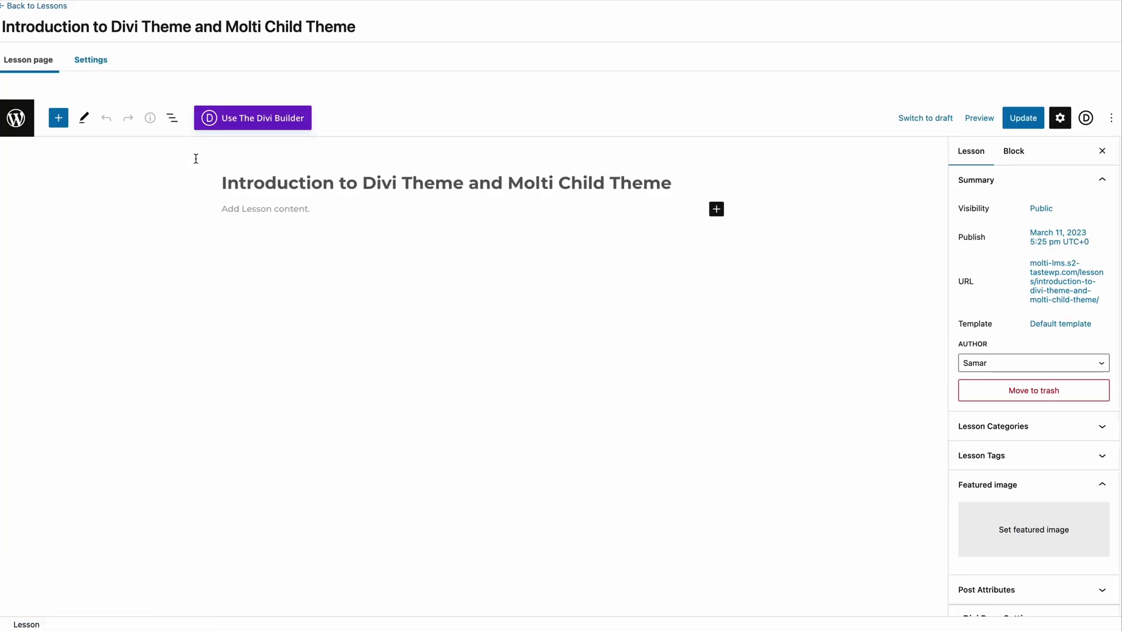
# - Fill the lesson content with three identical placeholder paragraphs beginning "Laborum reprehenderit irure dolore", separated by empty blocks
pyautogui.click(305, 208)
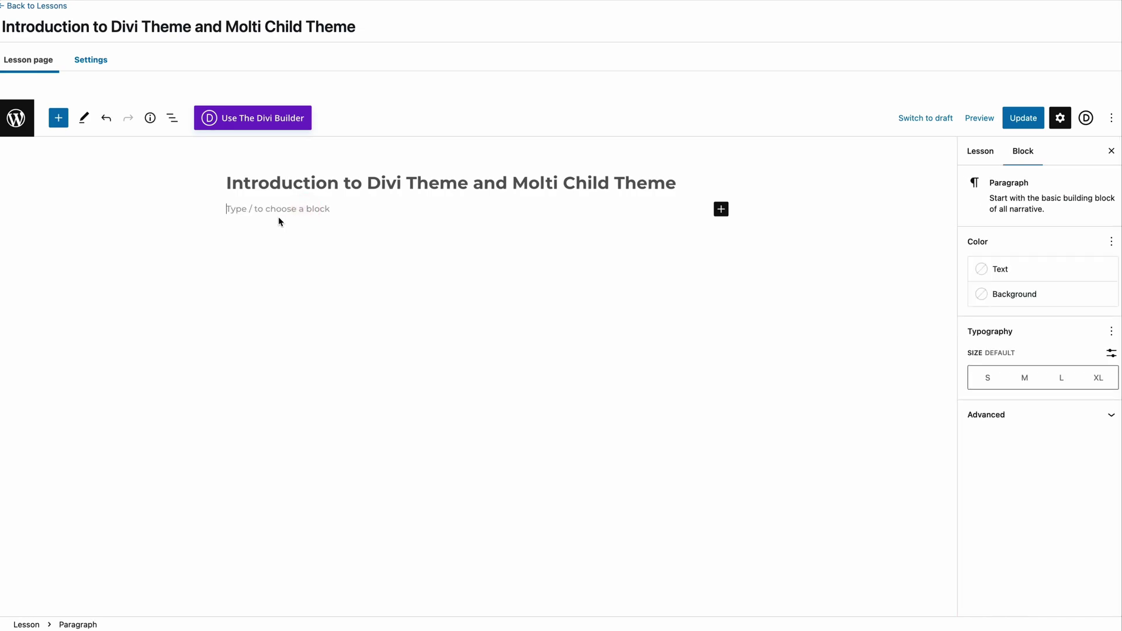
pyautogui.click(176, 223)
pyautogui.press('super+z')
pyautogui.write('Laborum reprehenderit irure dolore fugiat ex do aliquip nulla non incididunt. Ad proident sunt non officia mollit in pariatur qui esse. Ipsum commodo eiusmod eiusmod consectetur non magna eiusmod eiusmod do fugiat aliqua qui commodo. Officia velit dolore commodo ex adipisicing elit mollit cillum elit ad dolor. Elit proident cillum anim sunt excepteur proident et ipsum dolore sint non enim consequat. Qui enim minim cillum.')
pyautogui.press('Return')
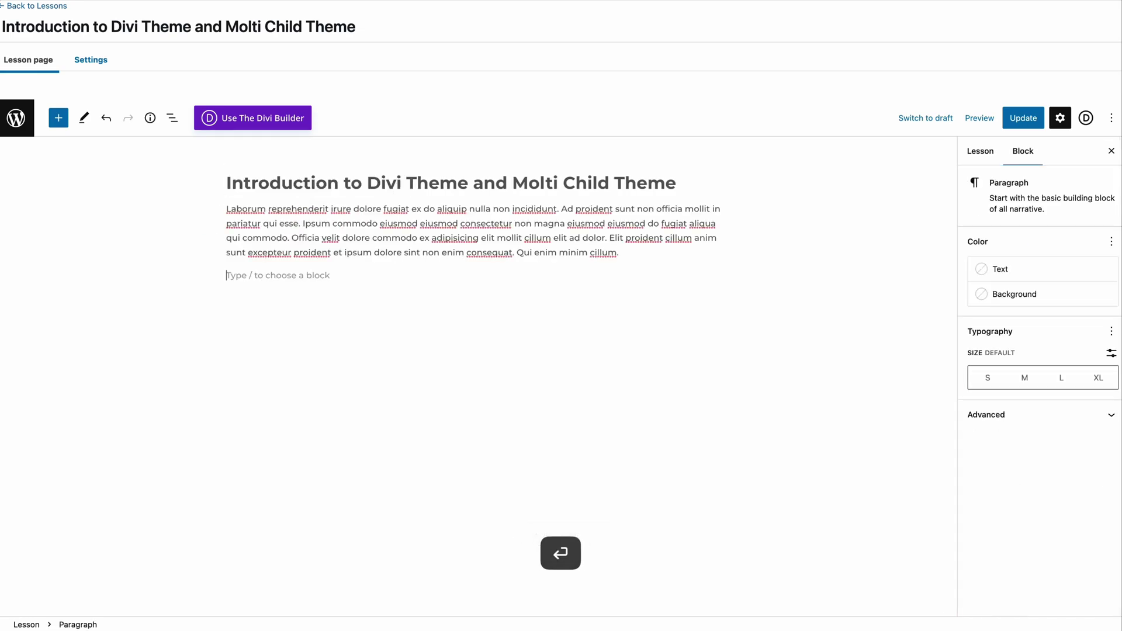
pyautogui.write('Laborum reprehenderit irure dolore fugiat ex do aliquip nulla non incididunt. Ad proident sunt non officia mollit in pariatur qui esse. Ipsum commodo eiusmod eiusmod consectetur non magna eiusmod eiusmod do fugiat aliqua qui commodo. Officia velit dolore commodo ex adipisicing elit mollit cillum elit ad dolor. Elit proident cillum anim sunt excepteur proident et ipsum dolore sint non enim consequat. Qui enim minim cillum.')
pyautogui.press('Return')
pyautogui.press('Return')
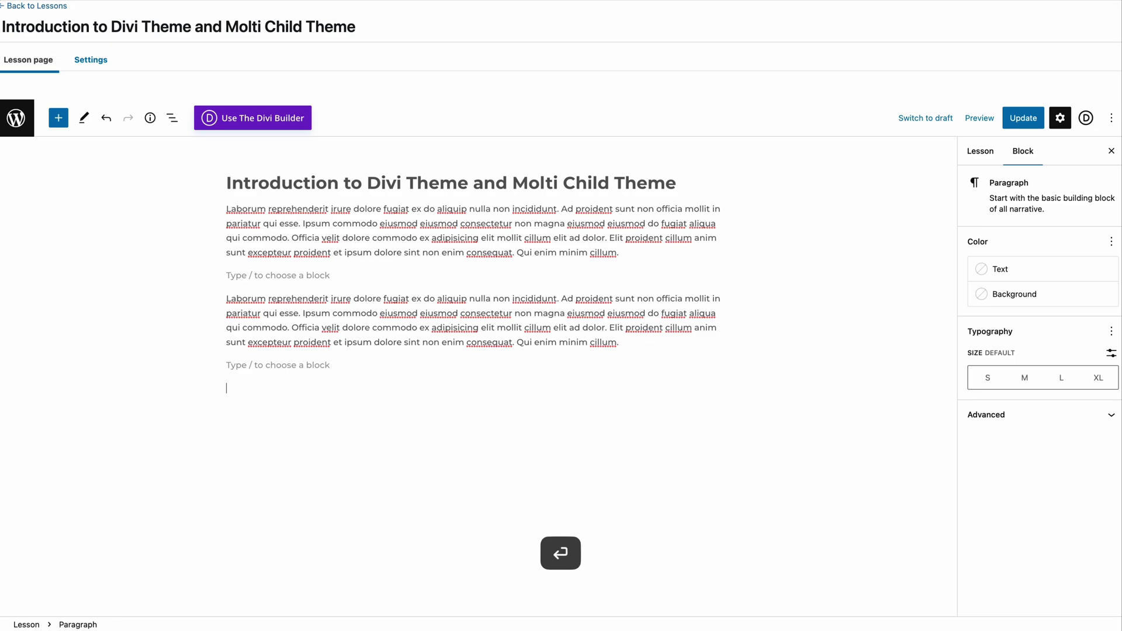
pyautogui.write('Laborum reprehenderit irure dolore fugiat ex do aliquip nulla non incididunt. Ad proident sunt non officia mollit in pariatur qui esse. Ipsum commodo eiusmod eiusmod consectetur non magna eiusmod eiusmod do fugiat aliqua qui commodo. Officia velit dolore commodo ex adipisicing elit mollit cillum elit ad dolor. Elit proident cillum anim sunt excepteur proident et ipsum dolore sint non enim consequat. Qui enim minim cillum.')
pyautogui.press('Return')
pyautogui.press('Return')
# - Insert an image block below the paragraphs using Image-1.jpg from the media library, and review the lesson content
pyautogui.write('/image')
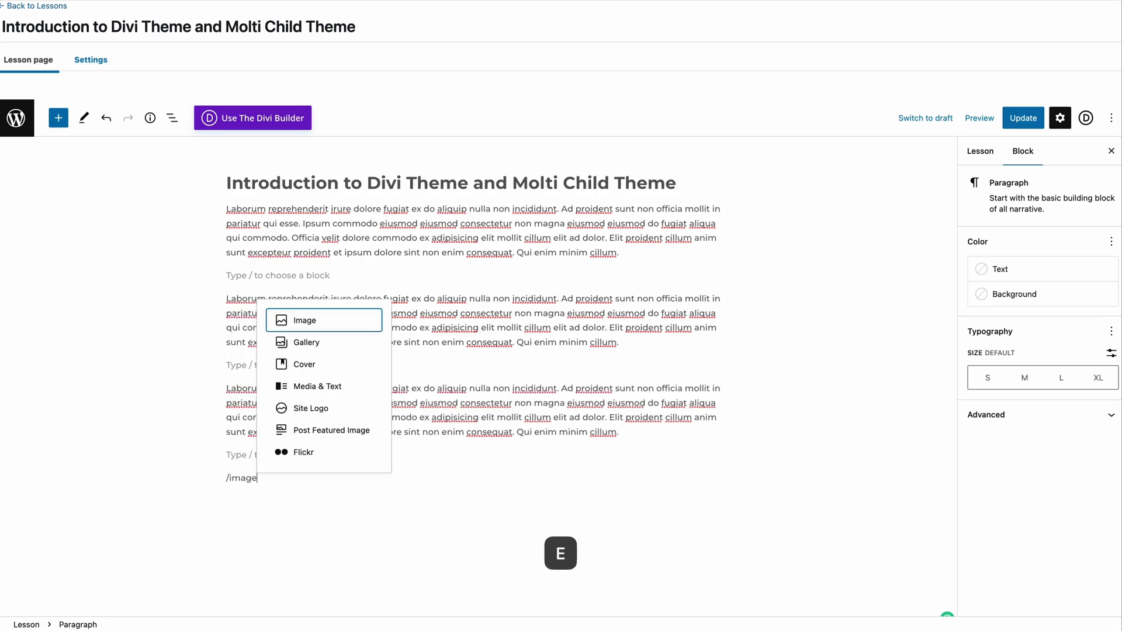
pyautogui.press('Return')
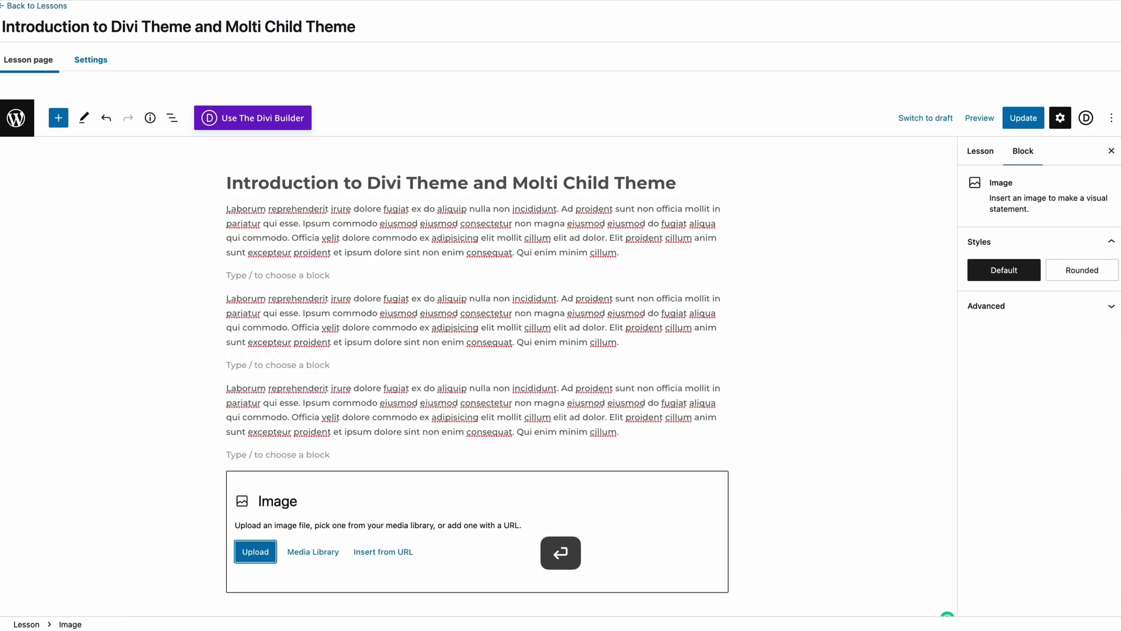
pyautogui.click(314, 552)
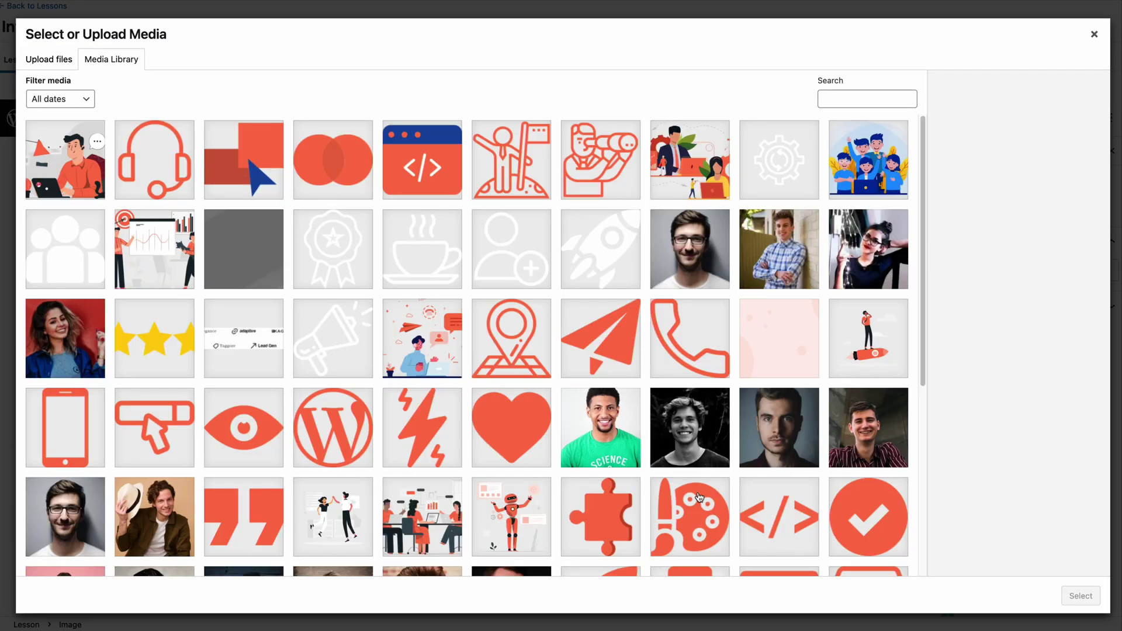
pyautogui.scroll(-5, 625, 492)
pyautogui.click(774, 483)
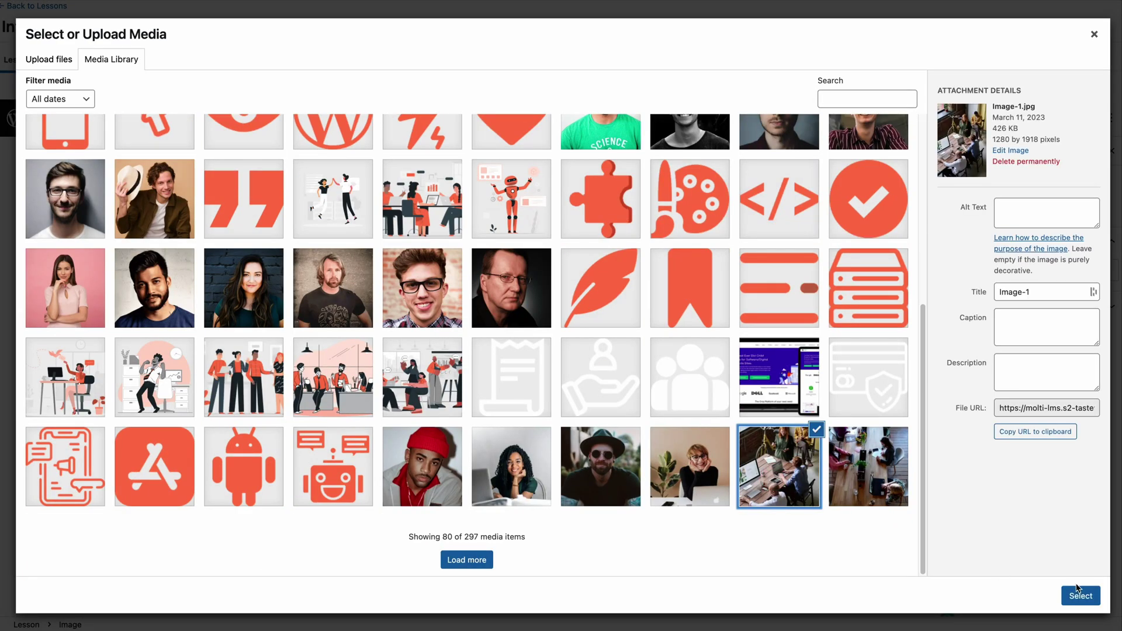
pyautogui.click(1081, 595)
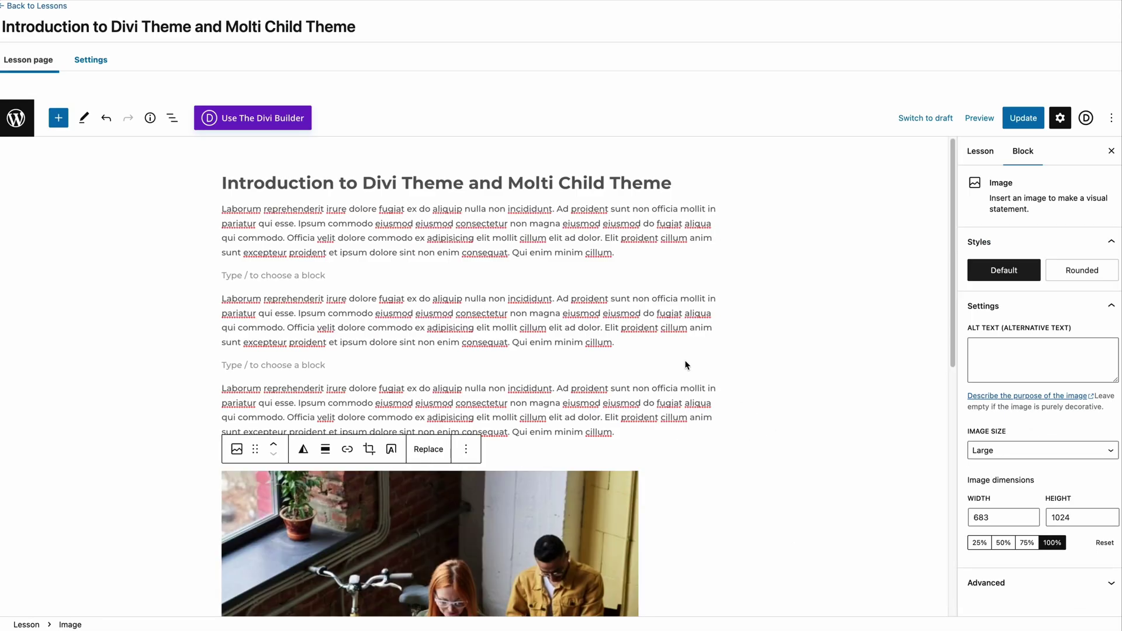
pyautogui.scroll(-2, 631, 327)
pyautogui.scroll(2, 629, 344)
# - Enable Lesson Materials in the lesson's settings, and view the materials section on the "How to make a Logo using PhotoShop" course page
pyautogui.click(85, 70)
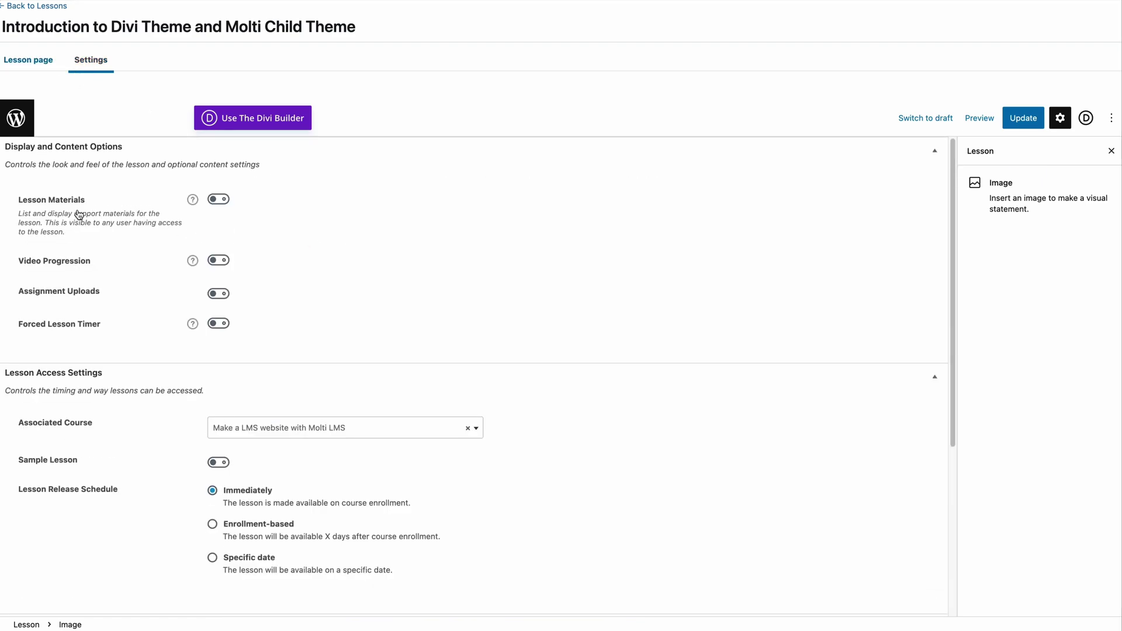
pyautogui.click(224, 199)
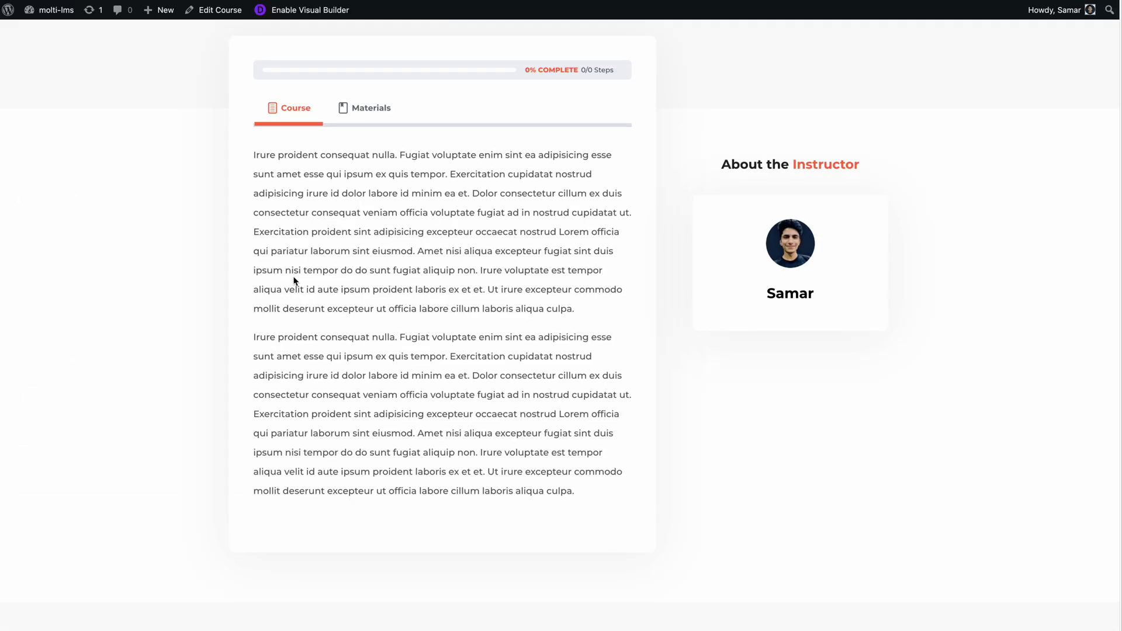
pyautogui.scroll(3, 293, 283)
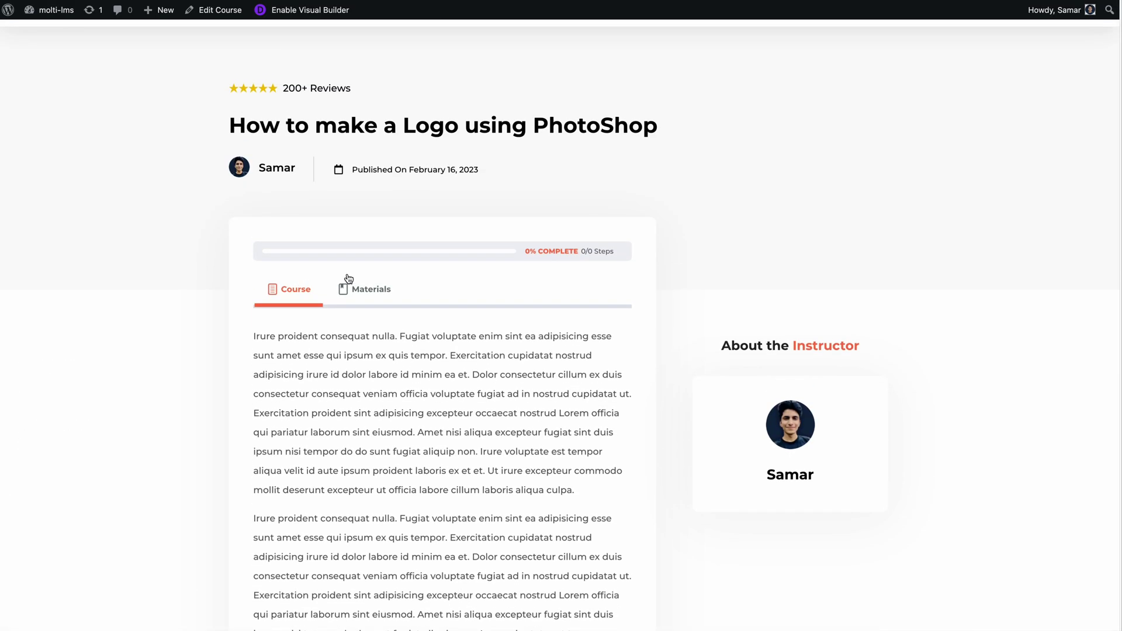
pyautogui.click(366, 290)
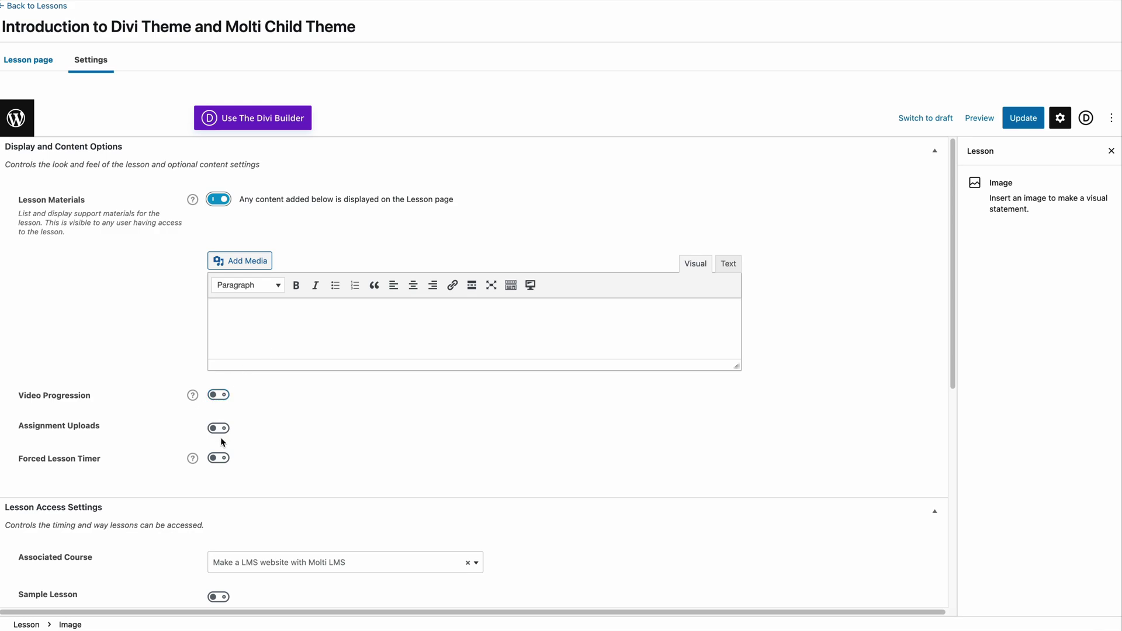
# - Turn on Sample Lesson in the lesson access settings, keeping the release schedule on Immediately
pyautogui.scroll(-5, 222, 439)
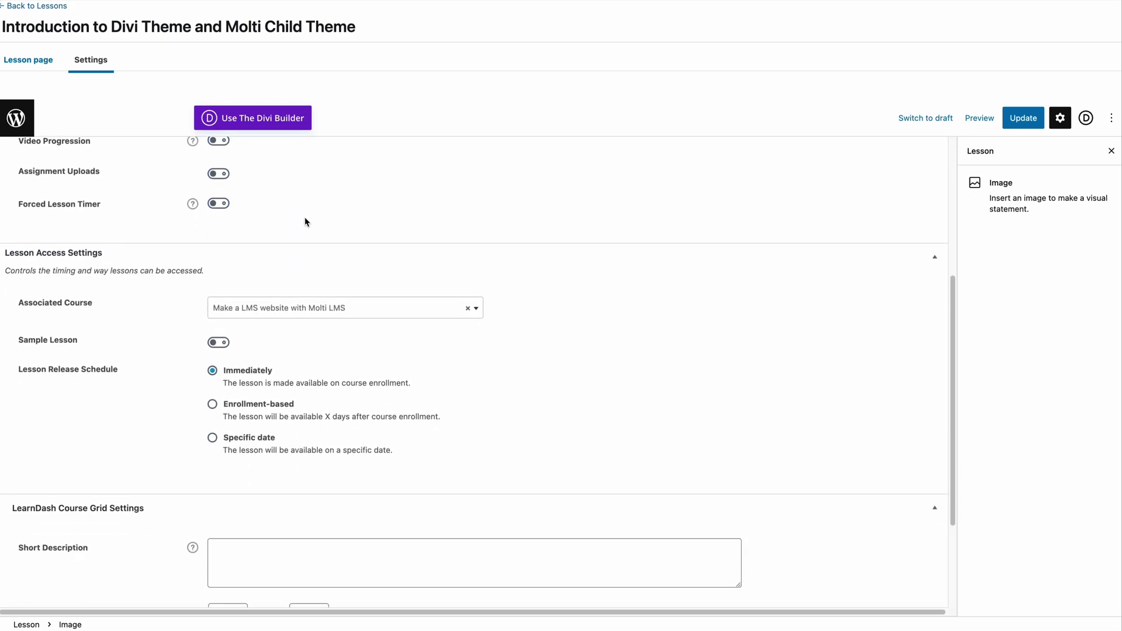
pyautogui.click(217, 344)
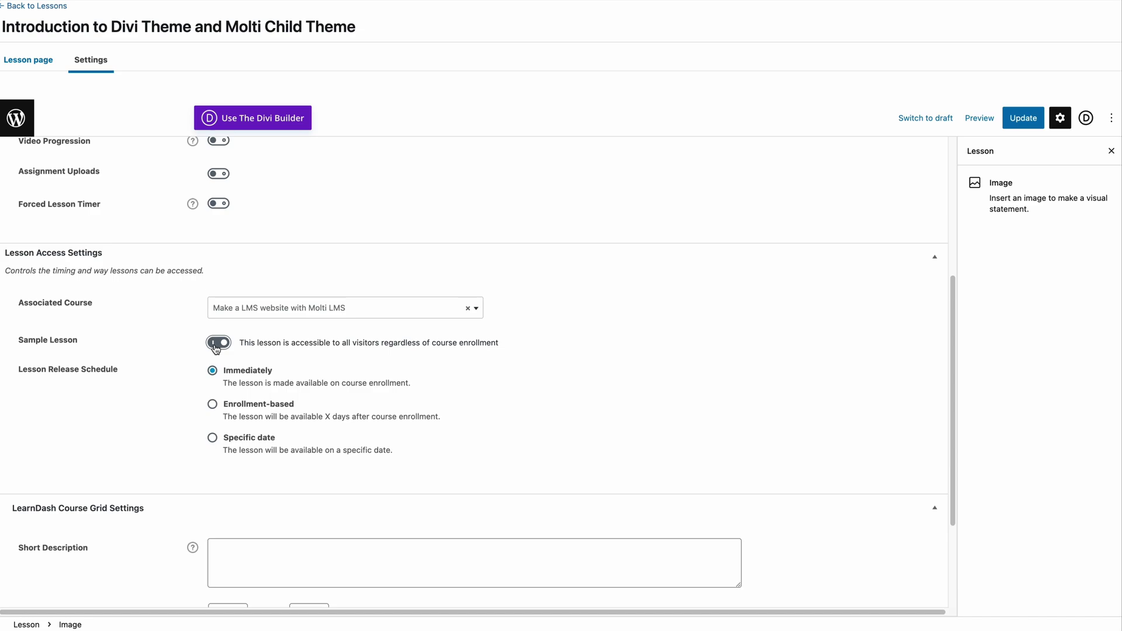
pyautogui.click(188, 343)
pyautogui.scroll(-3, 193, 344)
pyautogui.click(220, 254)
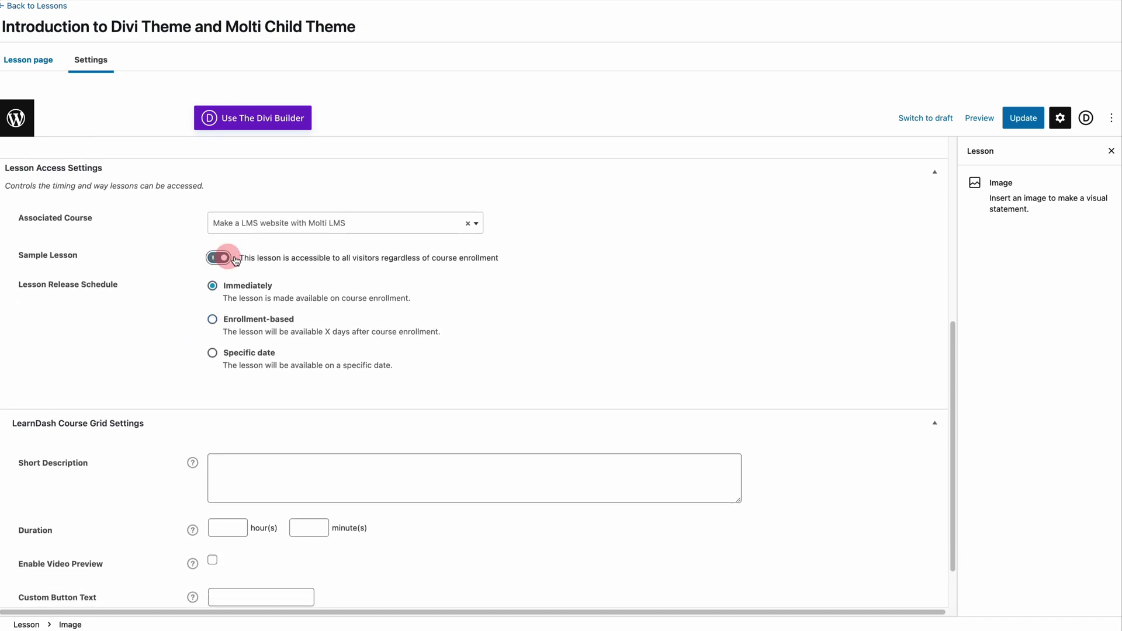
# - Review the lesson's course grid settings without filling them in, and update the lesson
pyautogui.scroll(-2, 257, 350)
pyautogui.click(250, 406)
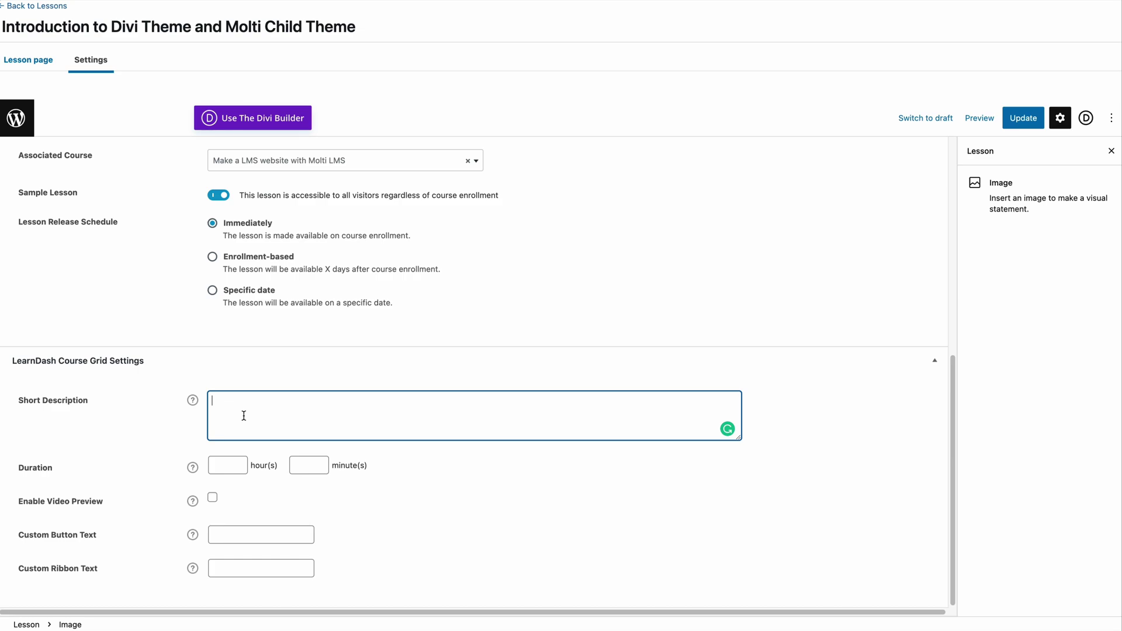
pyautogui.click(213, 464)
pyautogui.click(375, 503)
pyautogui.scroll(7, 458, 453)
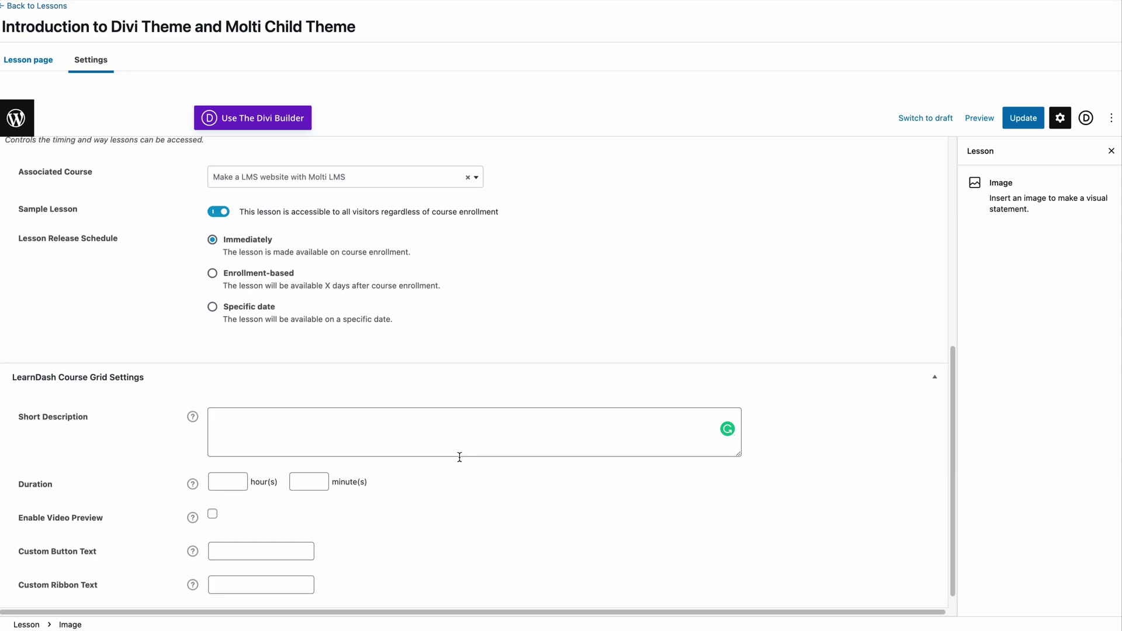
pyautogui.click(1014, 123)
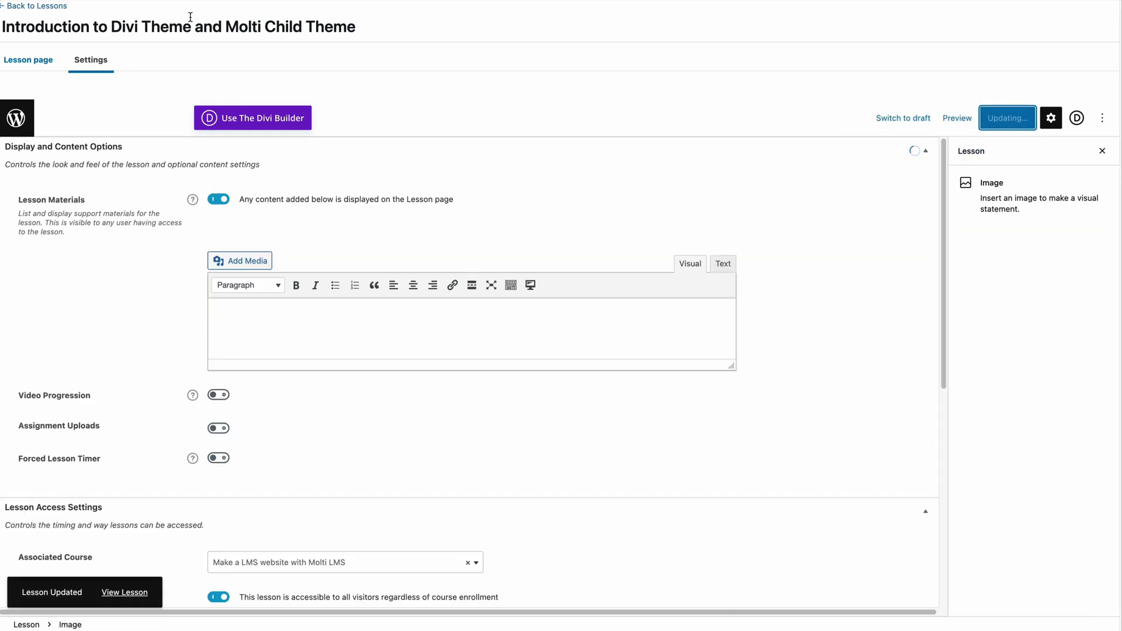
# - Return to the course list and open the "Make a LMS website with Molti LMS" course in its course builder
pyautogui.click(41, 10)
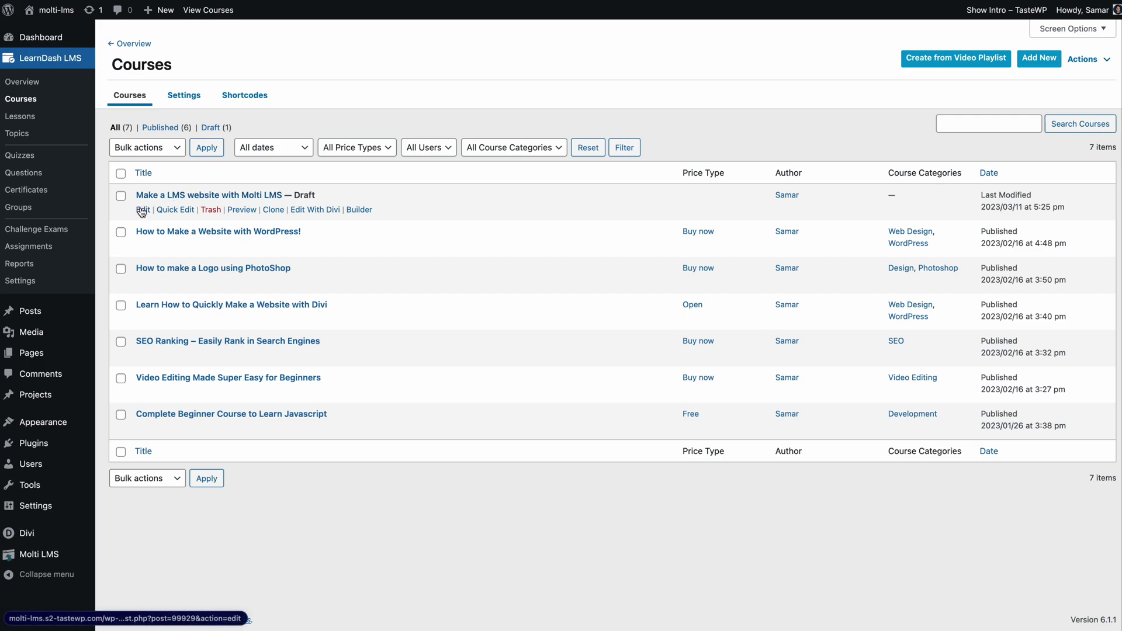
pyautogui.click(286, 193)
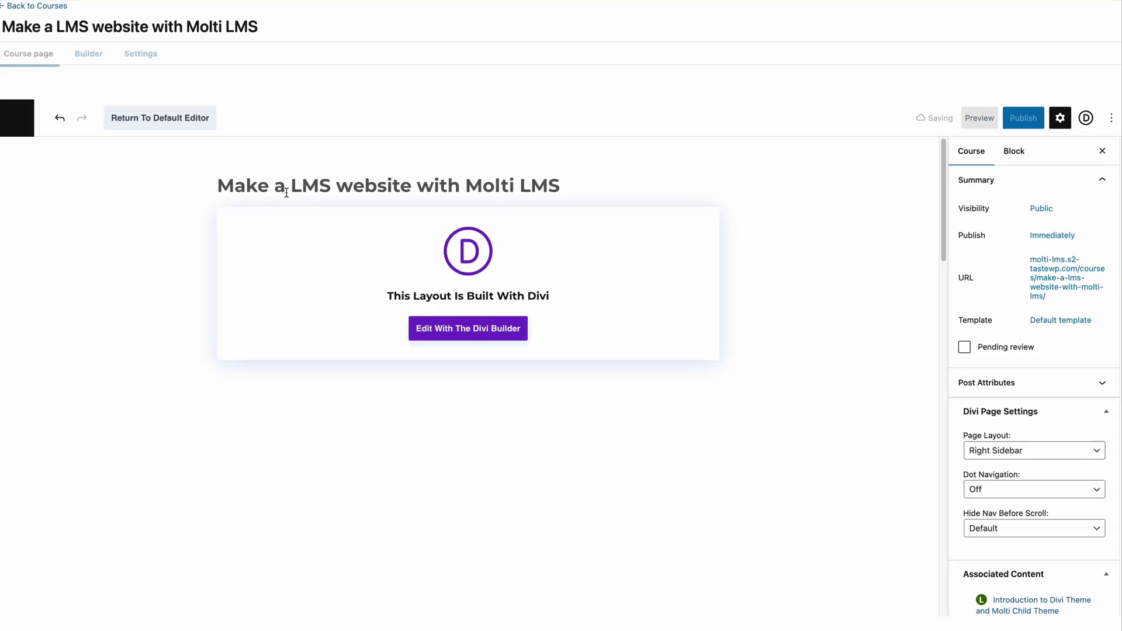
pyautogui.click(103, 63)
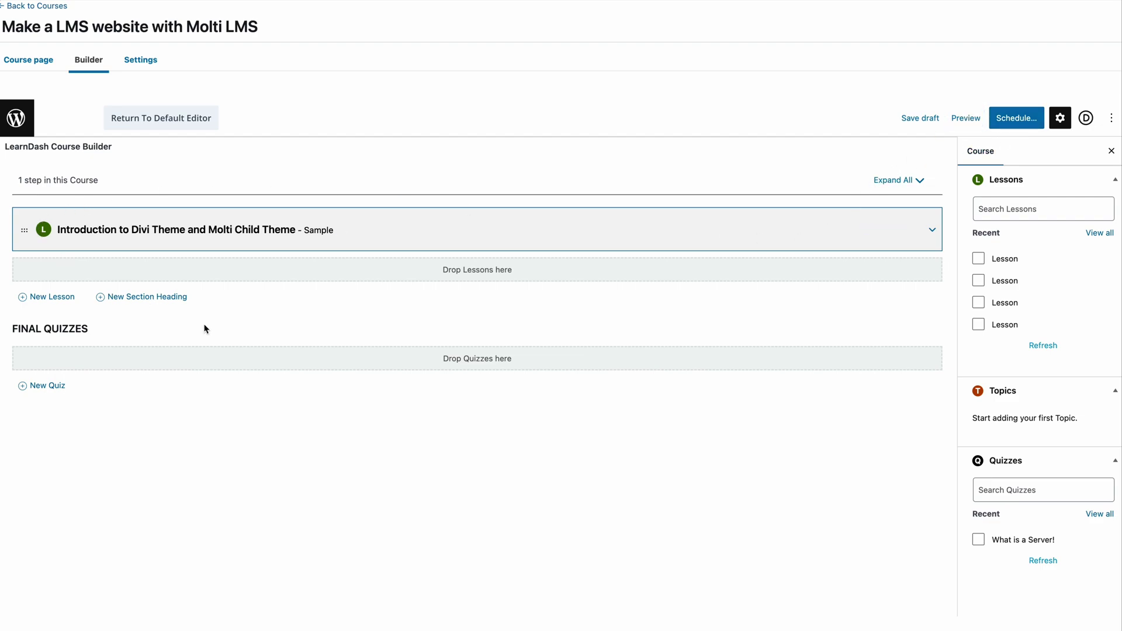
# - Add a section heading titled "Introduction" and move it above the "Introduction to Divi Theme and Molti Child Theme" lesson
pyautogui.click(155, 296)
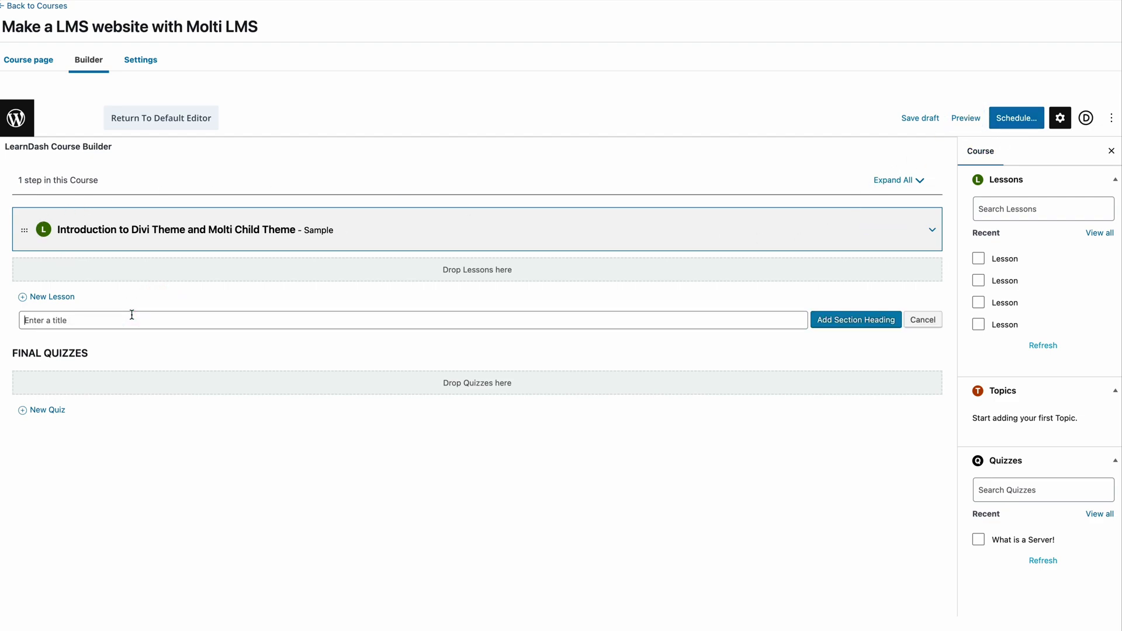
pyautogui.write('Introdu')
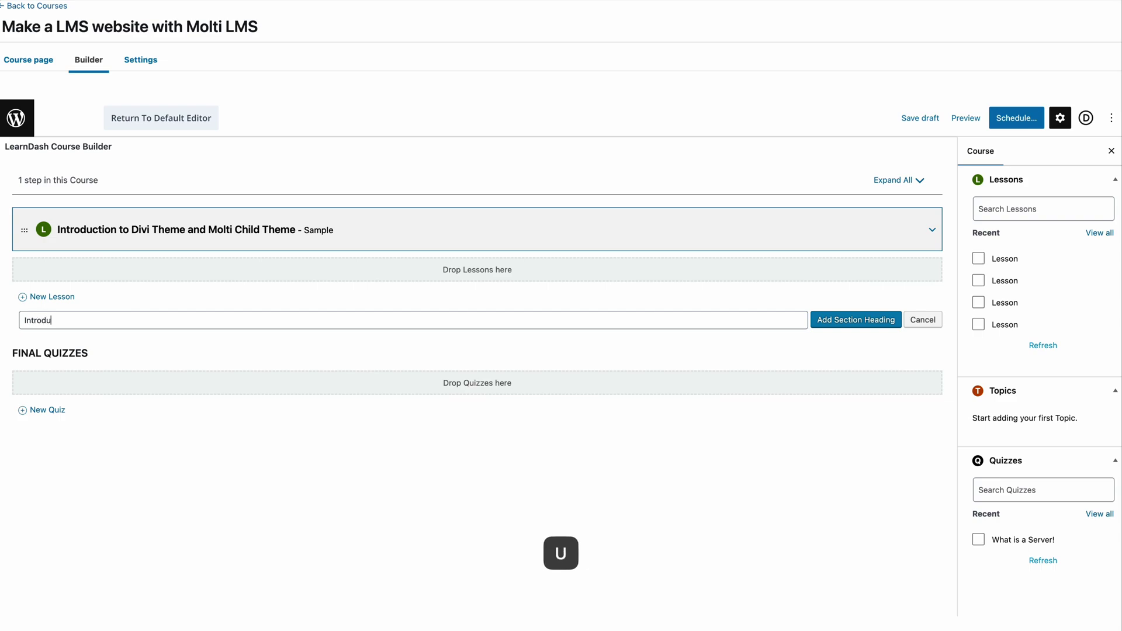
pyautogui.write('ction')
pyautogui.press('Return')
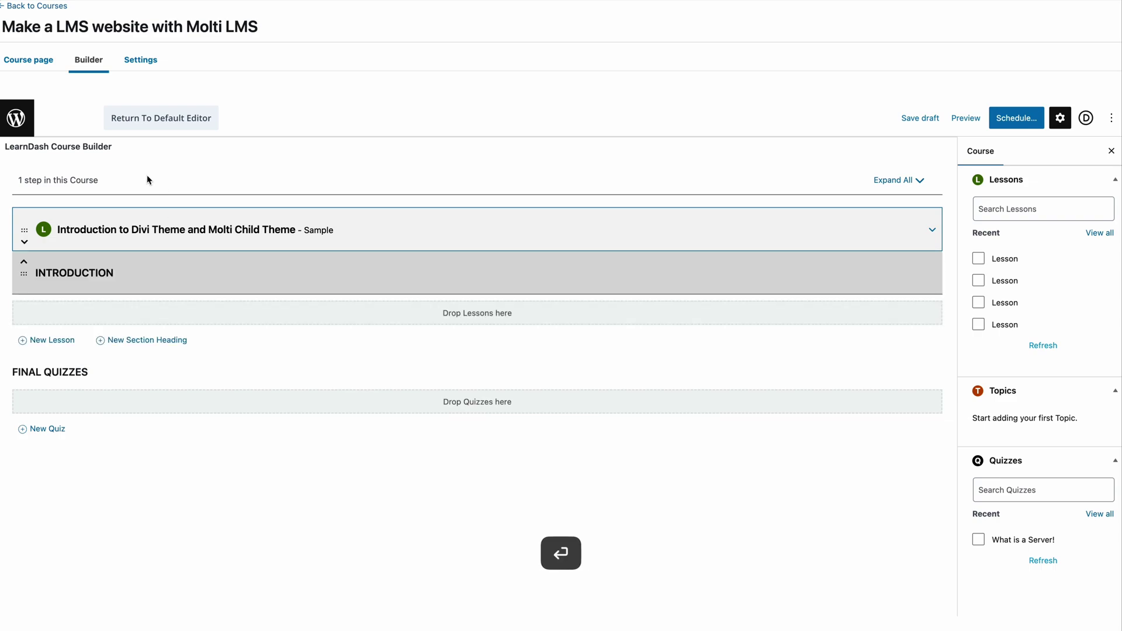
pyautogui.click(24, 261)
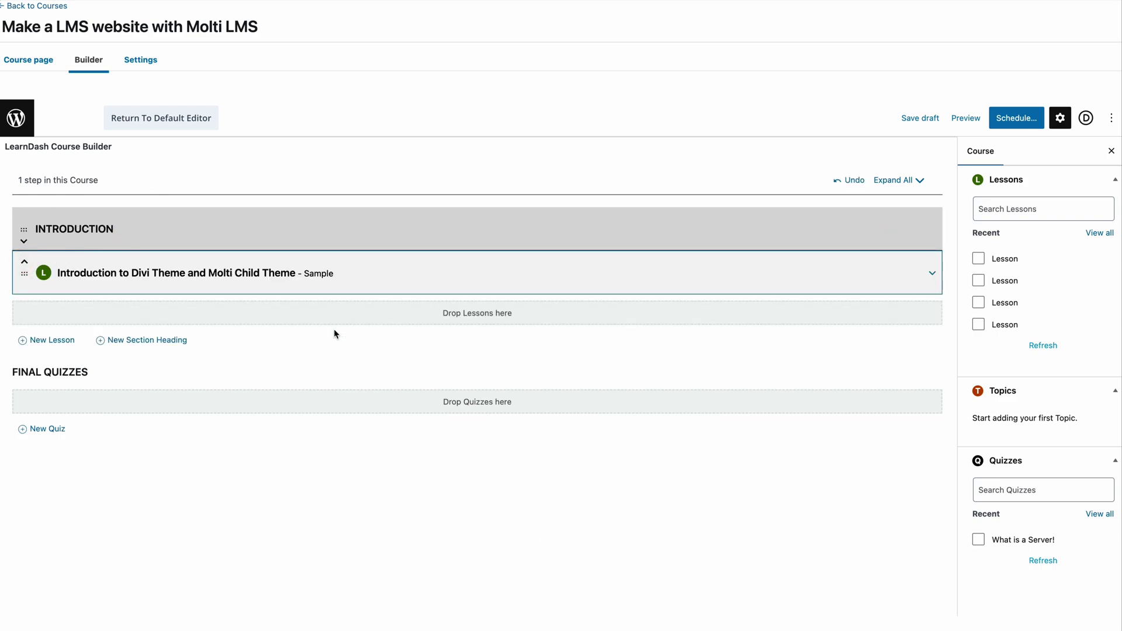
# - Publish the course, leaving the new lesson entry empty, and review the live course page's content and instructor sections
pyautogui.click(59, 341)
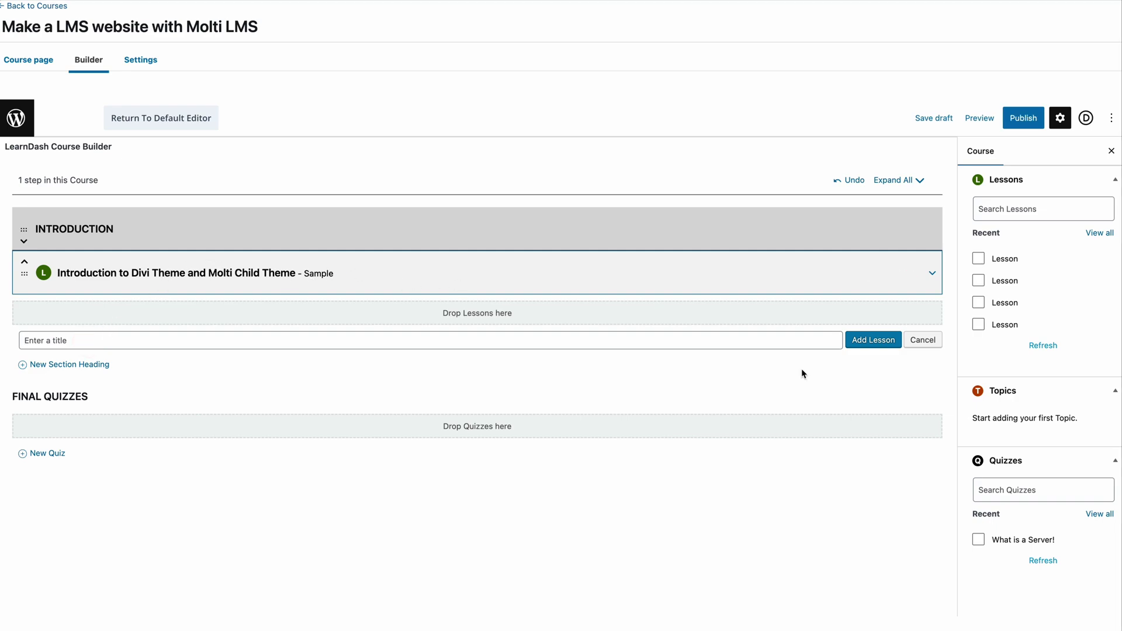
pyautogui.click(1023, 117)
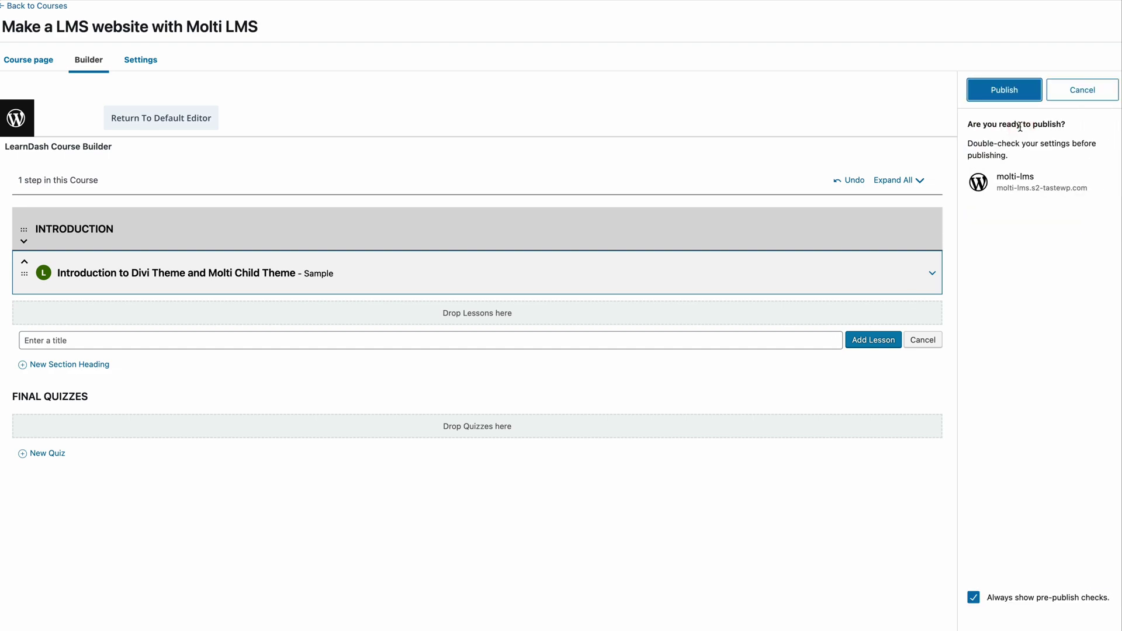
pyautogui.click(1015, 89)
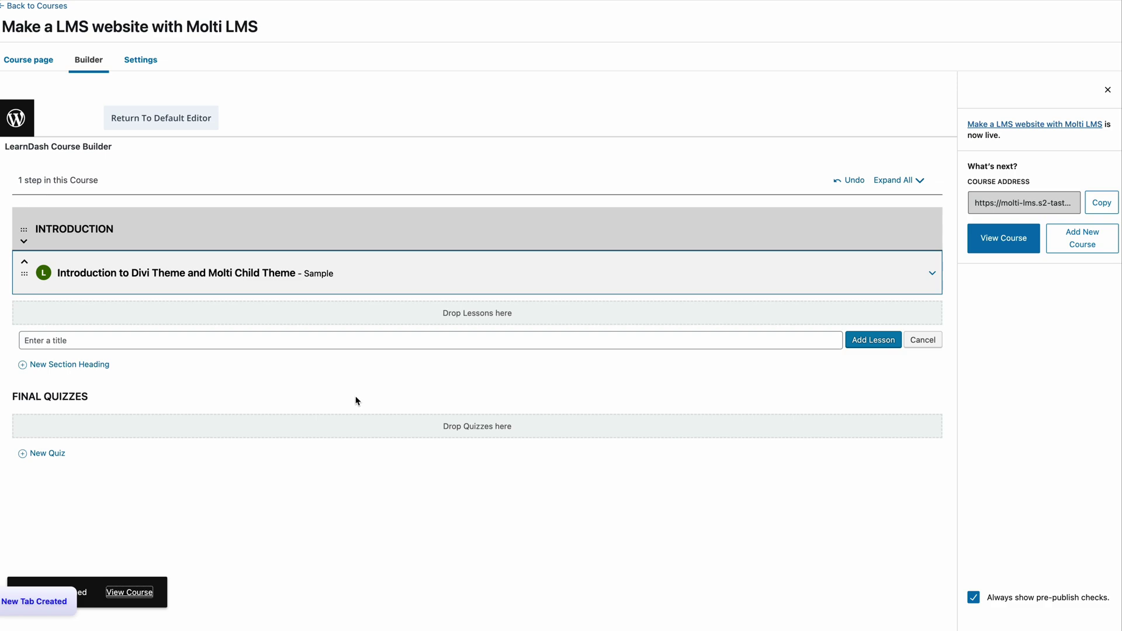
pyautogui.hotkey('ctrl', 'Tab')
pyautogui.scroll(-2, 816, 368)
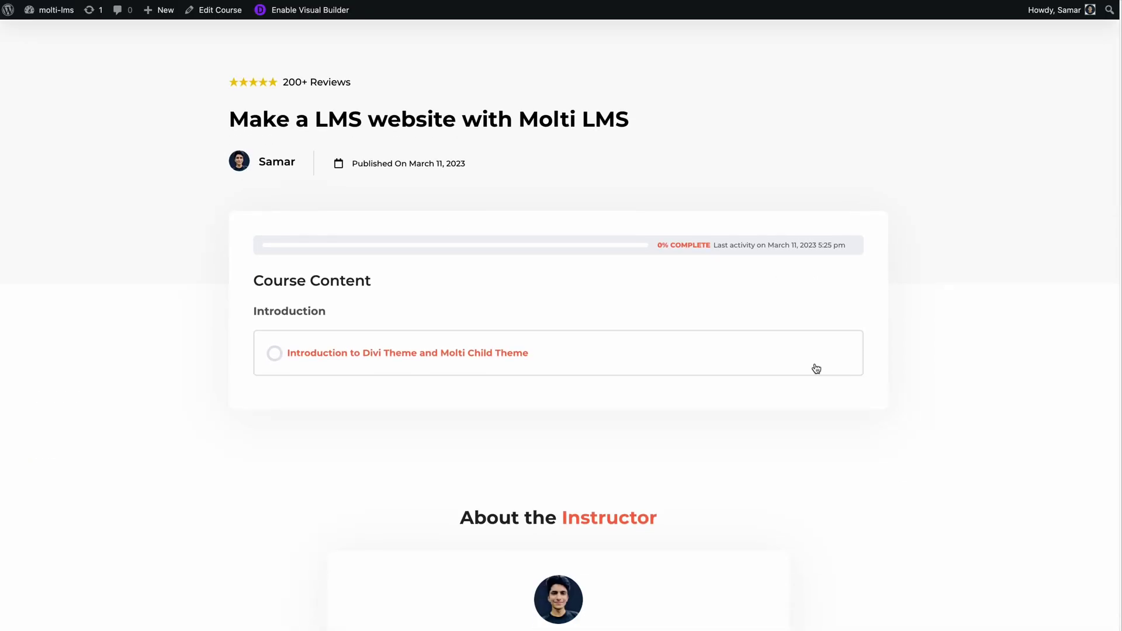
pyautogui.scroll(-3, 357, 306)
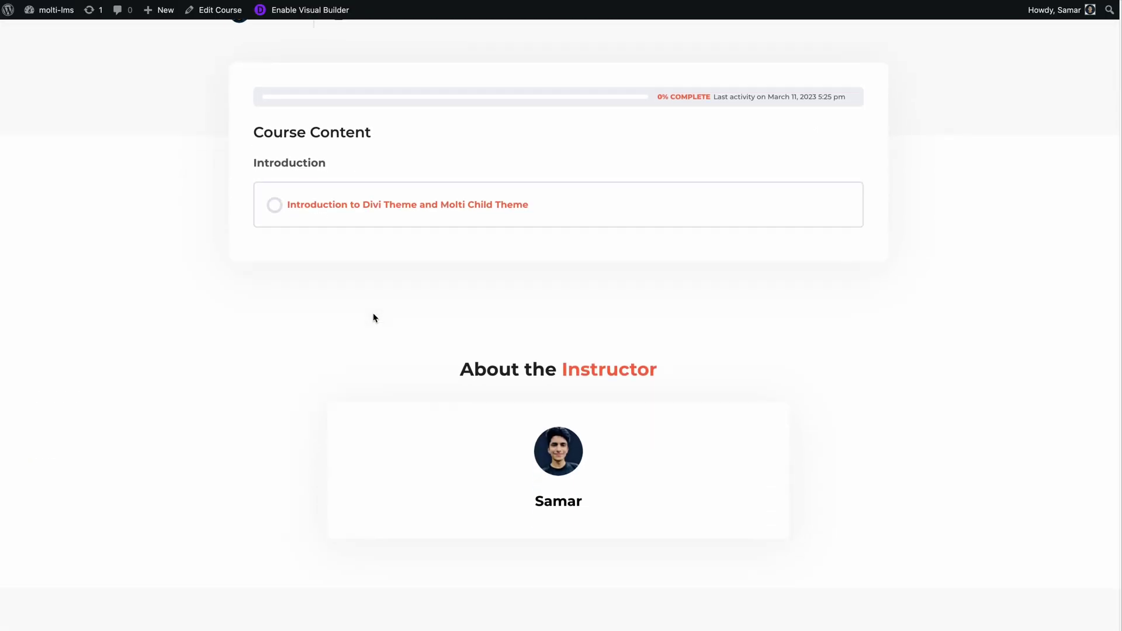
pyautogui.scroll(1, 374, 322)
pyautogui.scroll(4, 368, 206)
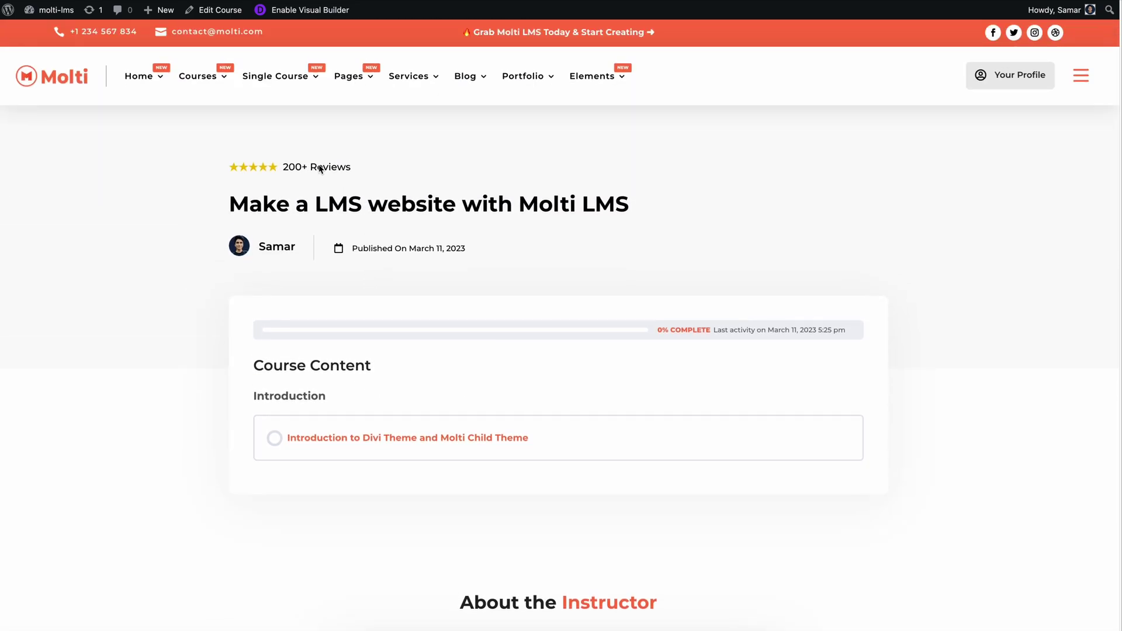
# - Reopen the published course for editing and return its page from the Divi layout to the default editor
pyautogui.click(210, 10)
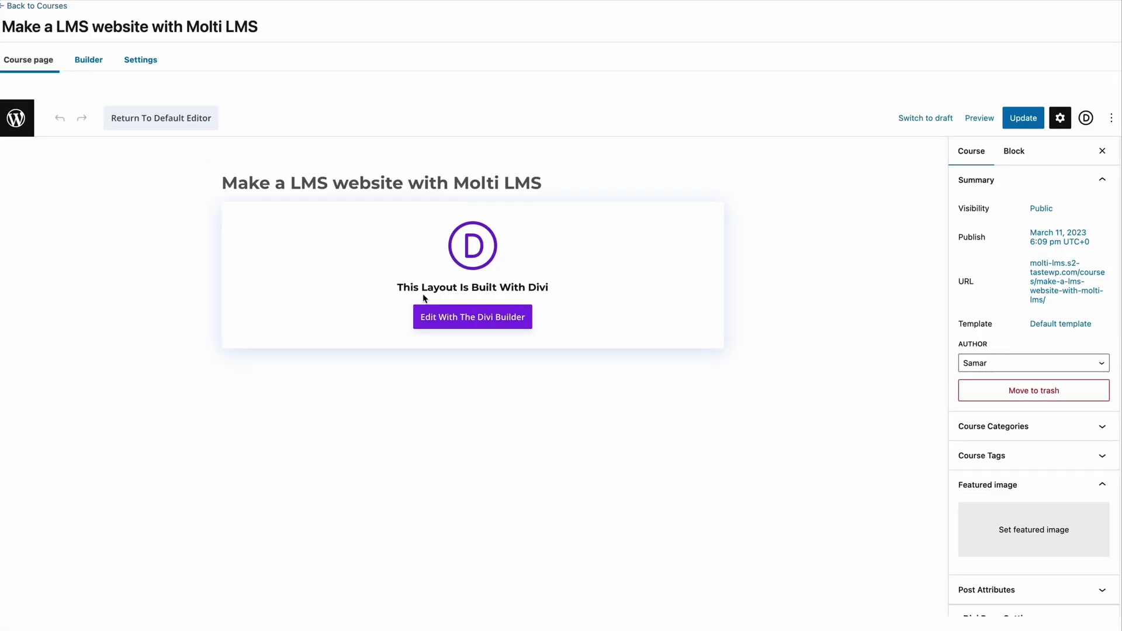
pyautogui.click(175, 128)
pyautogui.click(403, 212)
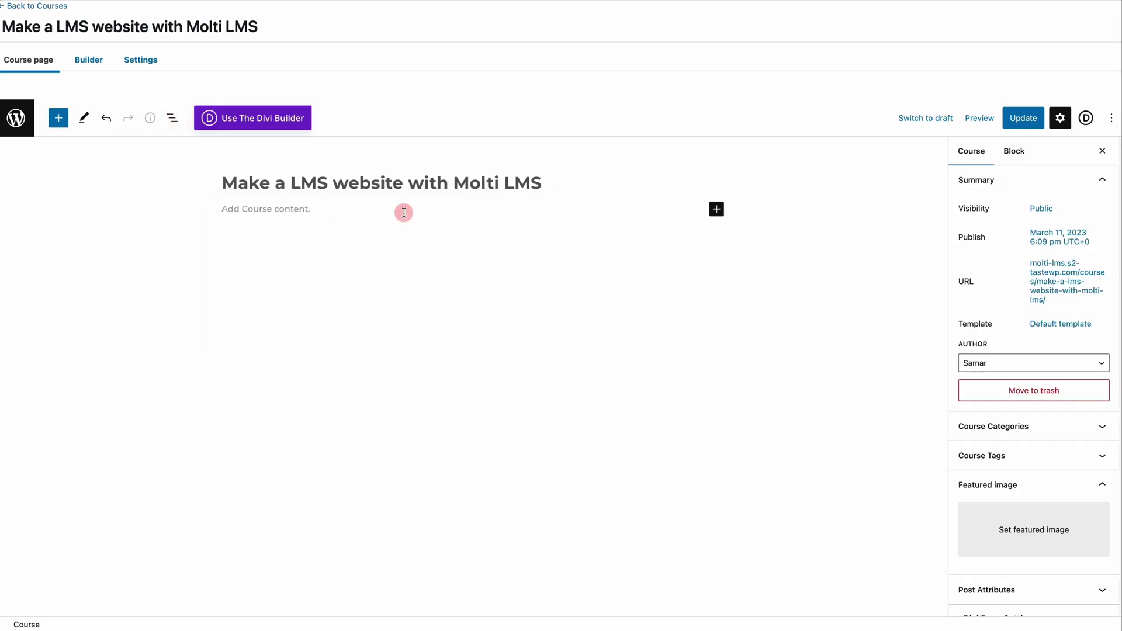
pyautogui.click(331, 289)
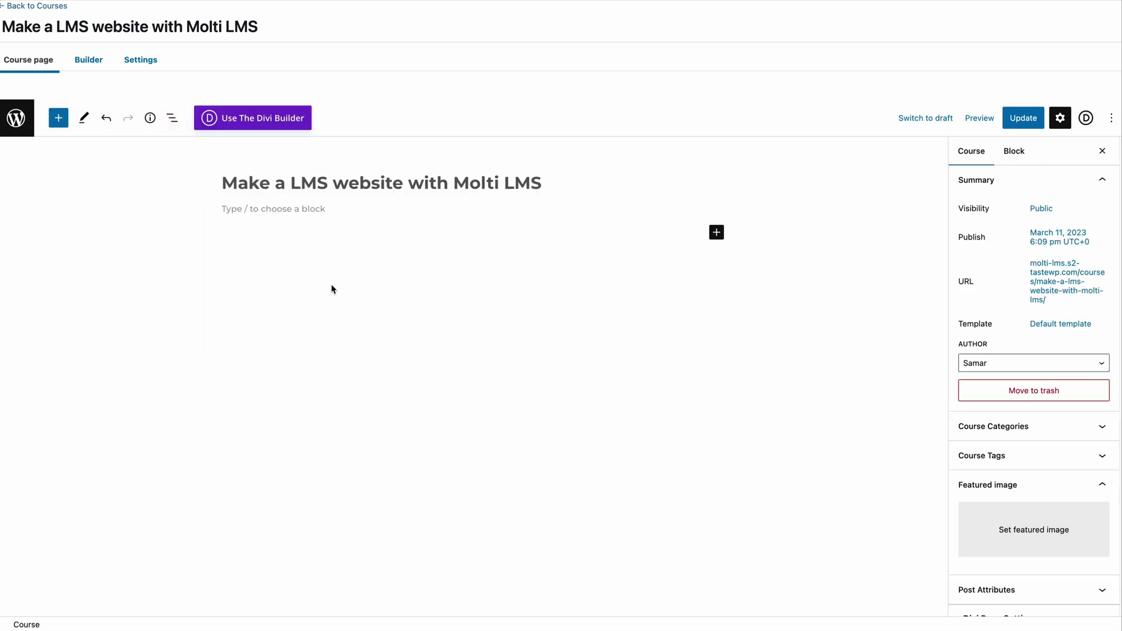
# - Fill the course content with three identical placeholder paragraphs beginning "Laborum reprehenderit irure dolore", separated by empty blocks
pyautogui.click(284, 211)
pyautogui.write('Laborum reprehenderit irure dolore fugiat ex do aliquip nulla non incididunt. Ad proident sunt non officia mollit in pariatur qui esse. Ipsum commodo eiusmod eiusmod consectetur non magna eiusmod eiusmod do fugiat aliqua qui commodo. Officia velit dolore commodo ex adipisicing elit mollit cillum elit ad dolor. Elit proident cillum anim sunt excepteur proident et ipsum dolore sint non enim consequat. Qui enim minim cillum.')
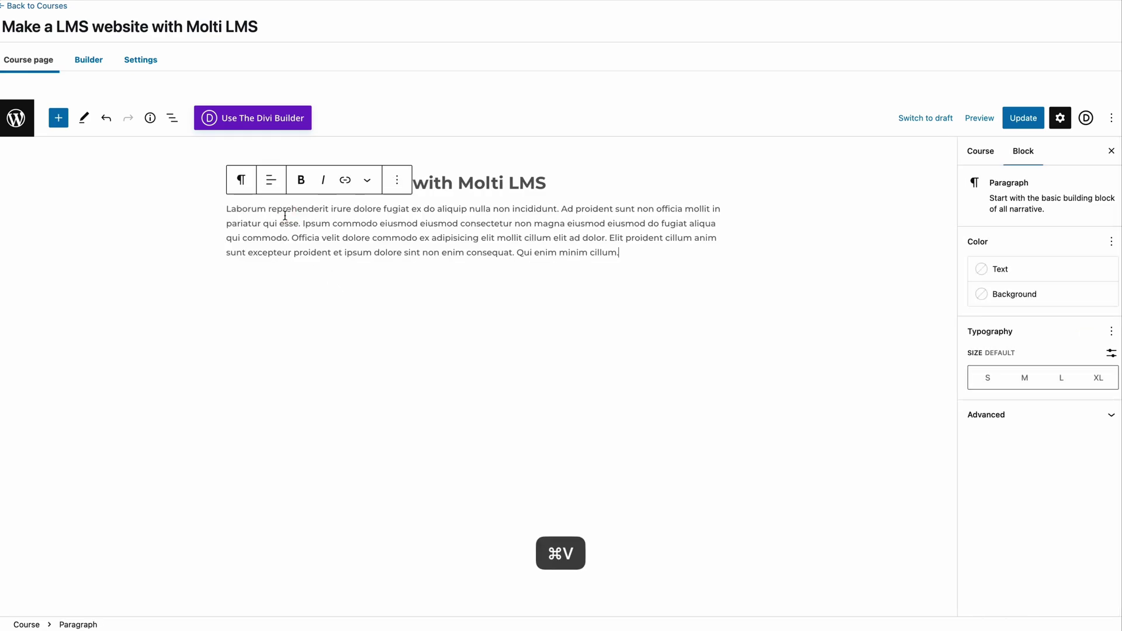
pyautogui.press('Return')
pyautogui.write('Laborum reprehenderit irure dolore fugiat ex do aliquip nulla non incididunt. Ad proident sunt non officia mollit in pariatur qui esse. Ipsum commodo eiusmod eiusmod consectetur non magna eiusmod eiusmod do fugiat aliqua qui commodo. Officia velit dolore commodo ex adipisicing elit mollit cillum elit ad dolor. Elit proident cillum anim sunt excepteur proident et ipsum dolore sint non enim consequat. Qui enim minim cillum.')
pyautogui.press('Return')
pyautogui.write('Laborum reprehenderit irure dolore fugiat ex do aliquip nulla non incididunt. Ad proident sunt non officia mollit in pariatur qui esse. Ipsum commodo eiusmod eiusmod consectetur non magna eiusmod eiusmod do fugiat aliqua qui commodo. Officia velit dolore commodo ex adipisicing elit mollit cillum elit ad dolor. Elit proident cillum anim sunt excepteur proident et ipsum dolore sint non enim consequat. Qui enim minim cillum.')
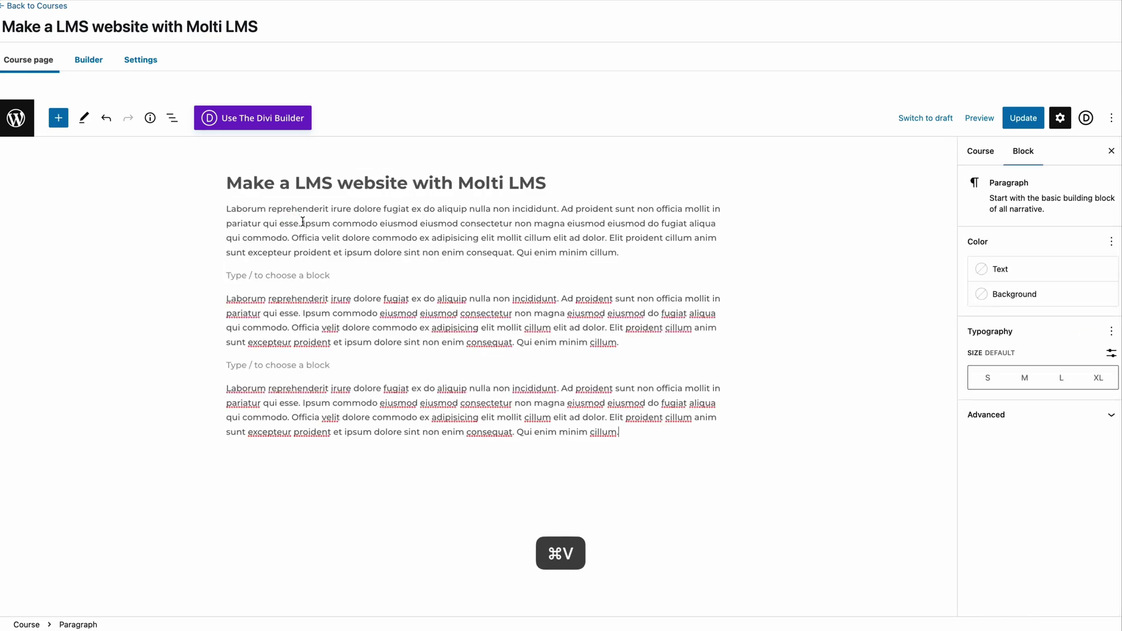
# - Insert an image block below the paragraphs using the photo of skyscrapers rising above fog from the media library
pyautogui.press('Return')
pyautogui.press('Return')
pyautogui.write('/image')
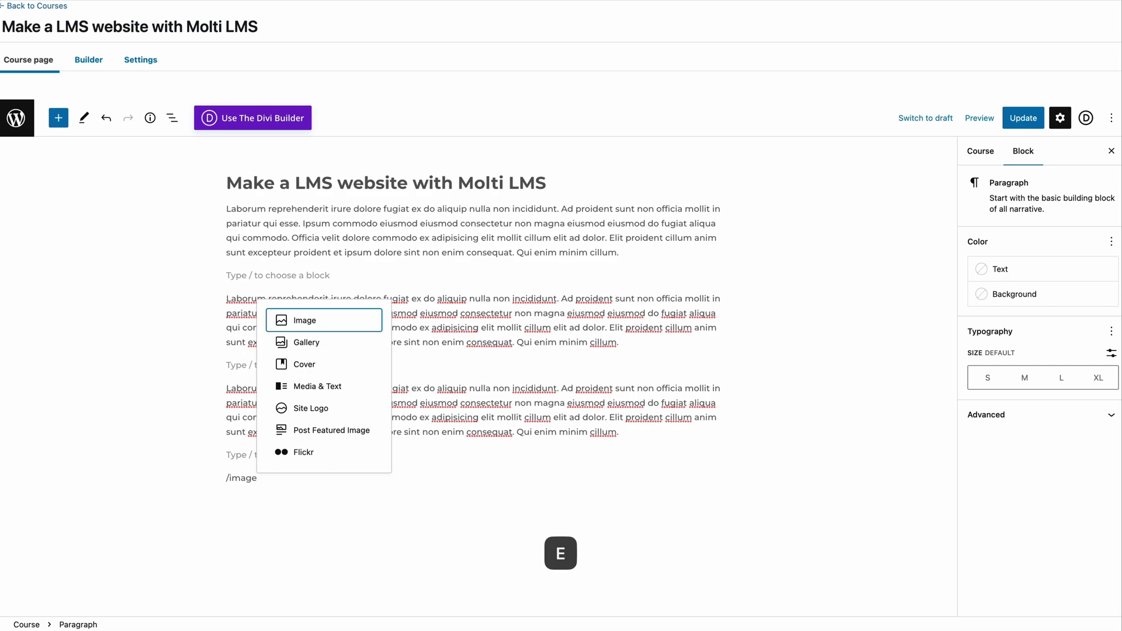
pyautogui.press('Return')
pyautogui.click(304, 551)
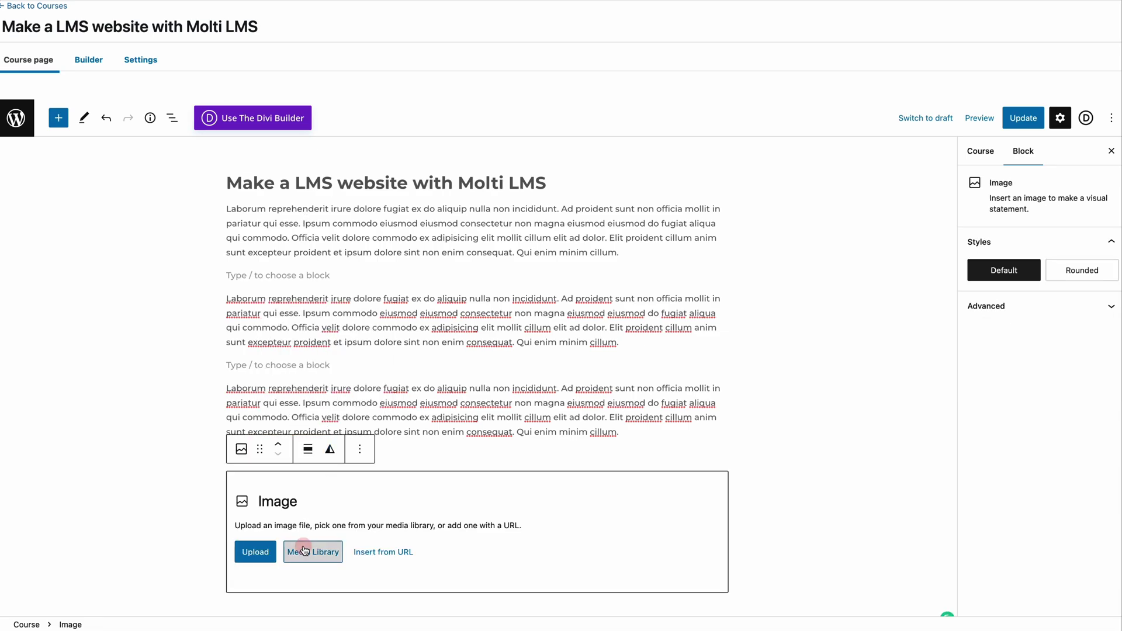
pyautogui.click(413, 454)
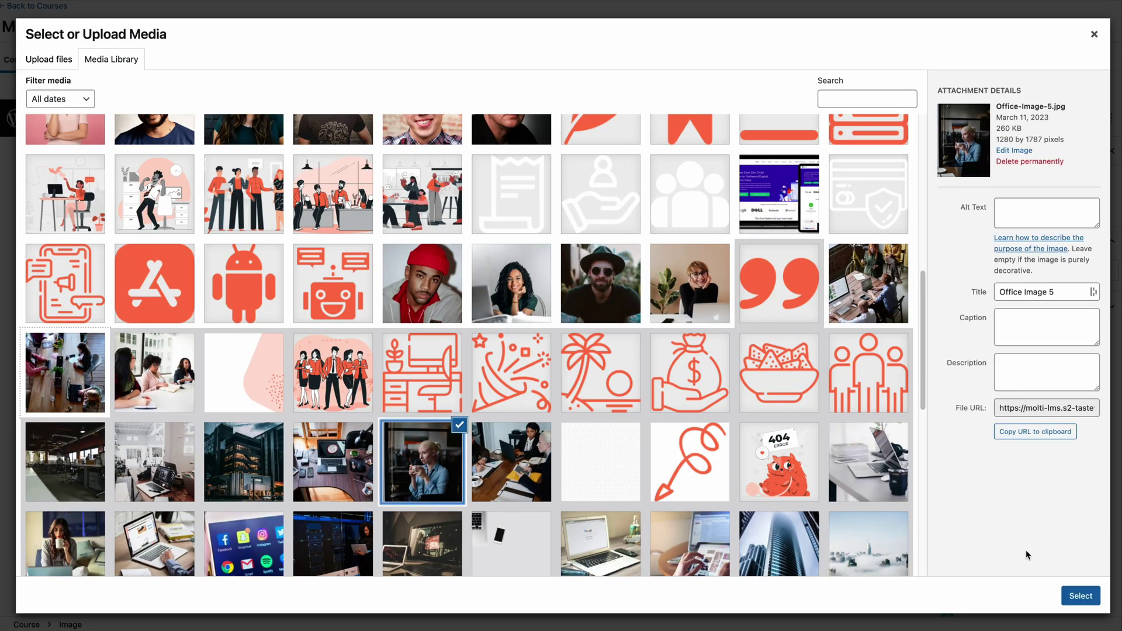
pyautogui.scroll(-2, 610, 373)
pyautogui.click(849, 465)
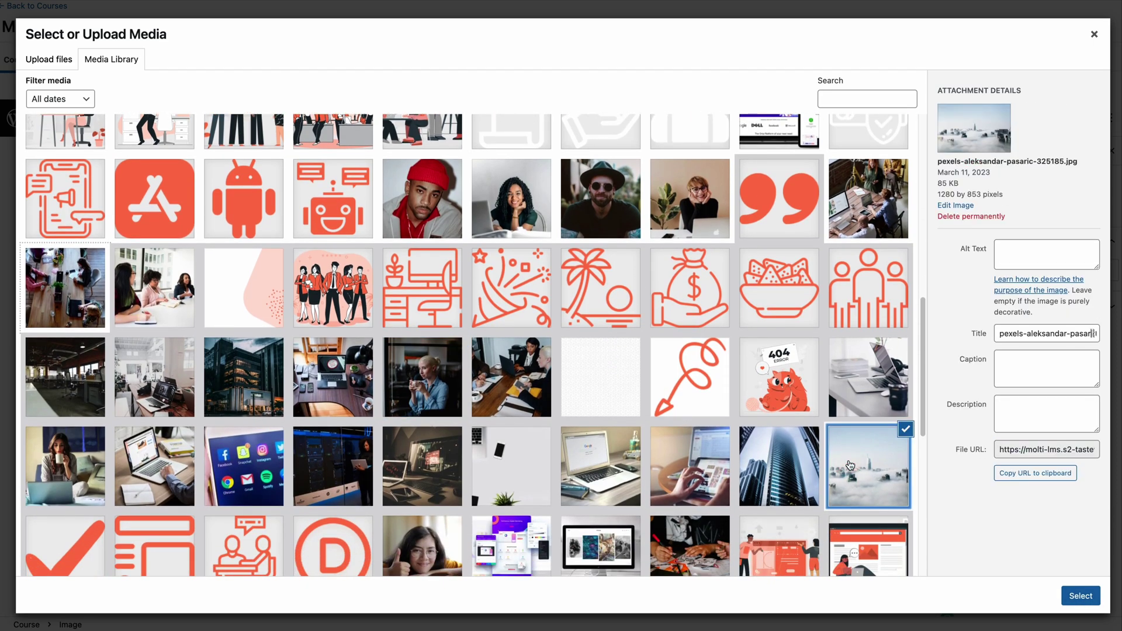
pyautogui.click(1076, 589)
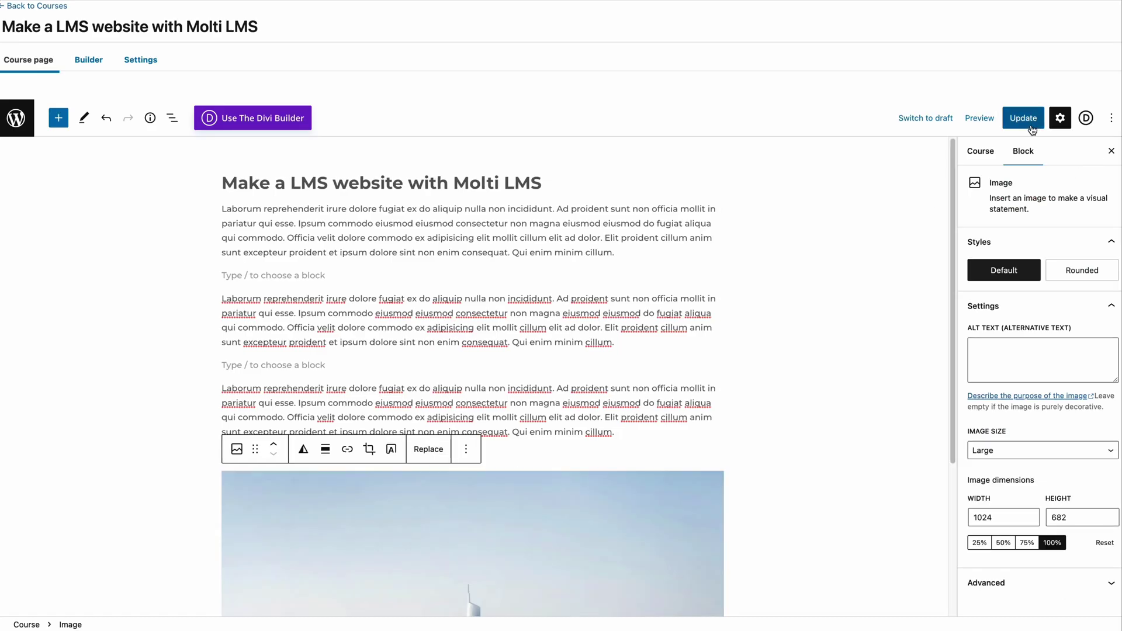
# - Update the course and review its live page down to the image and course content list
pyautogui.click(1032, 126)
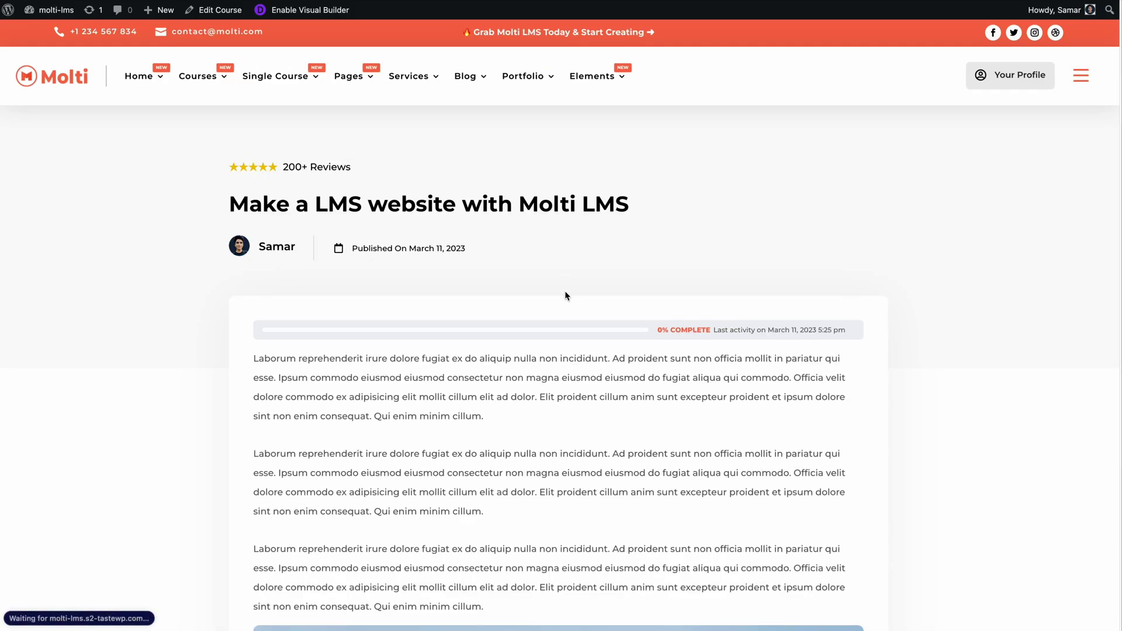
pyautogui.scroll(-8, 564, 290)
pyautogui.scroll(-4, 840, 291)
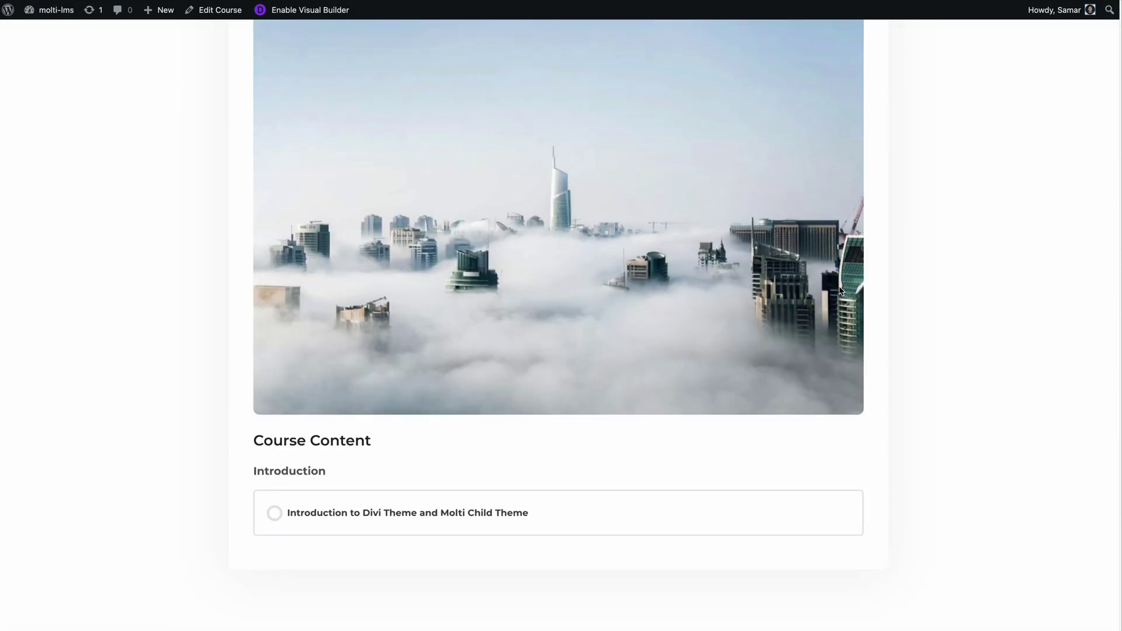
# - Open the live course's settings for editing and set its access mode to Buy now with a course price of 29
pyautogui.scroll(11, 839, 290)
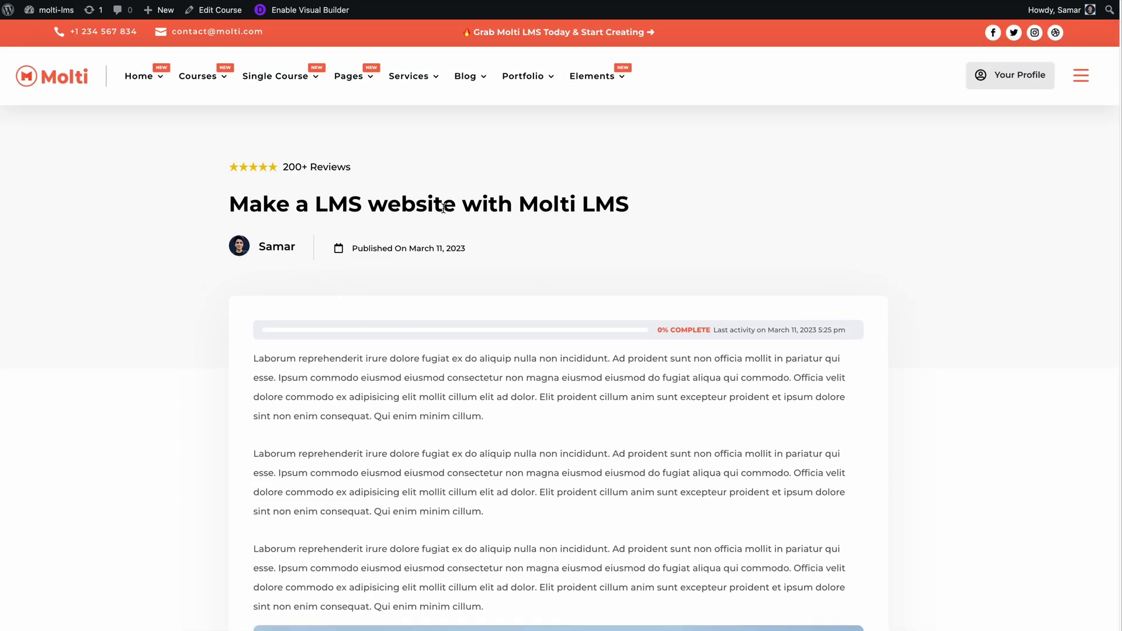
pyautogui.scroll(-3, 443, 207)
pyautogui.scroll(3, 511, 166)
pyautogui.click(224, 11)
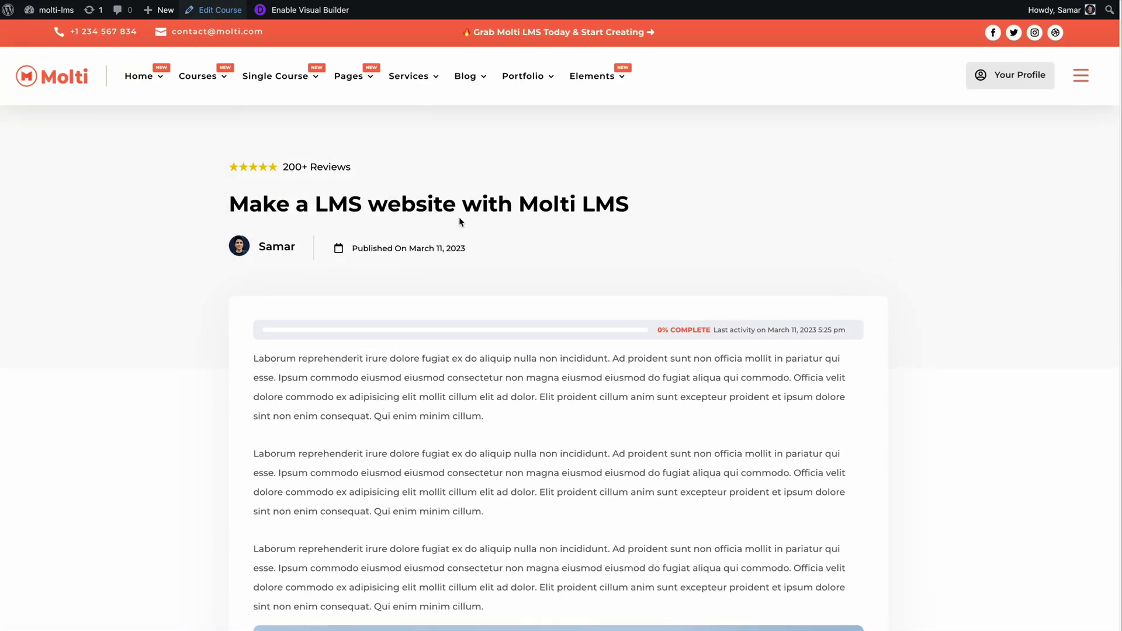
pyautogui.click(135, 57)
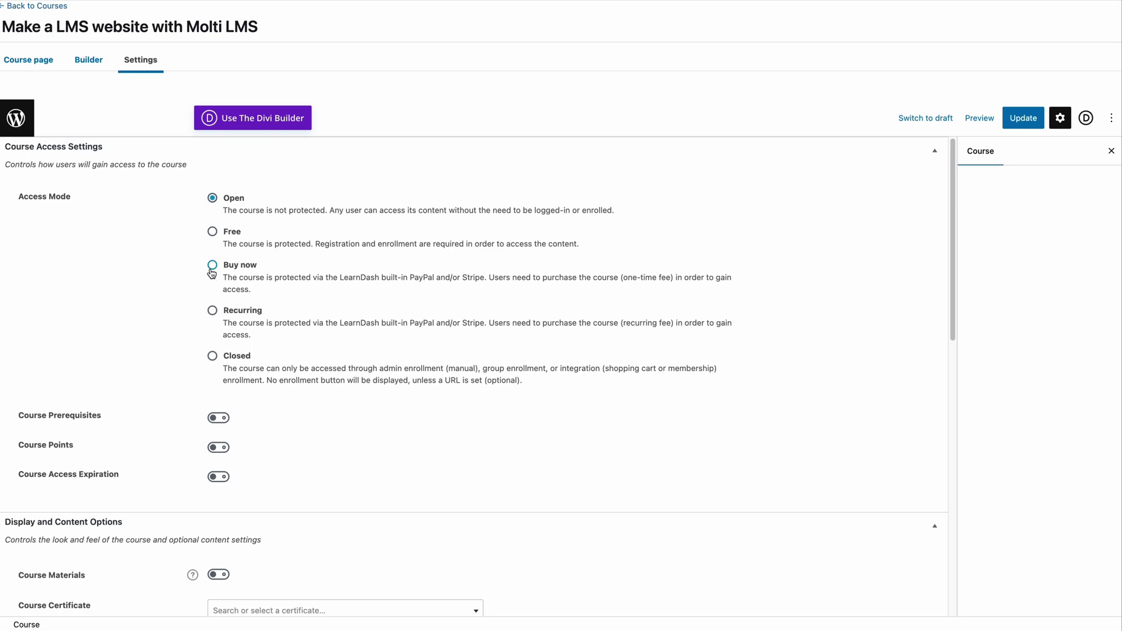
pyautogui.click(211, 268)
pyautogui.click(446, 328)
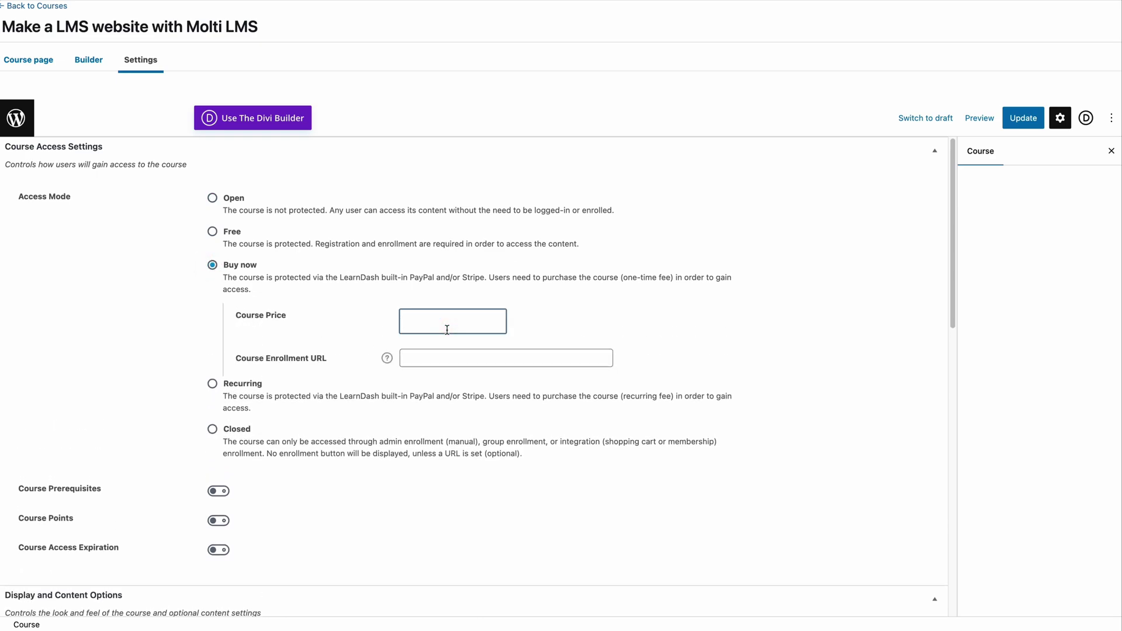
pyautogui.write('29')
pyautogui.click(661, 324)
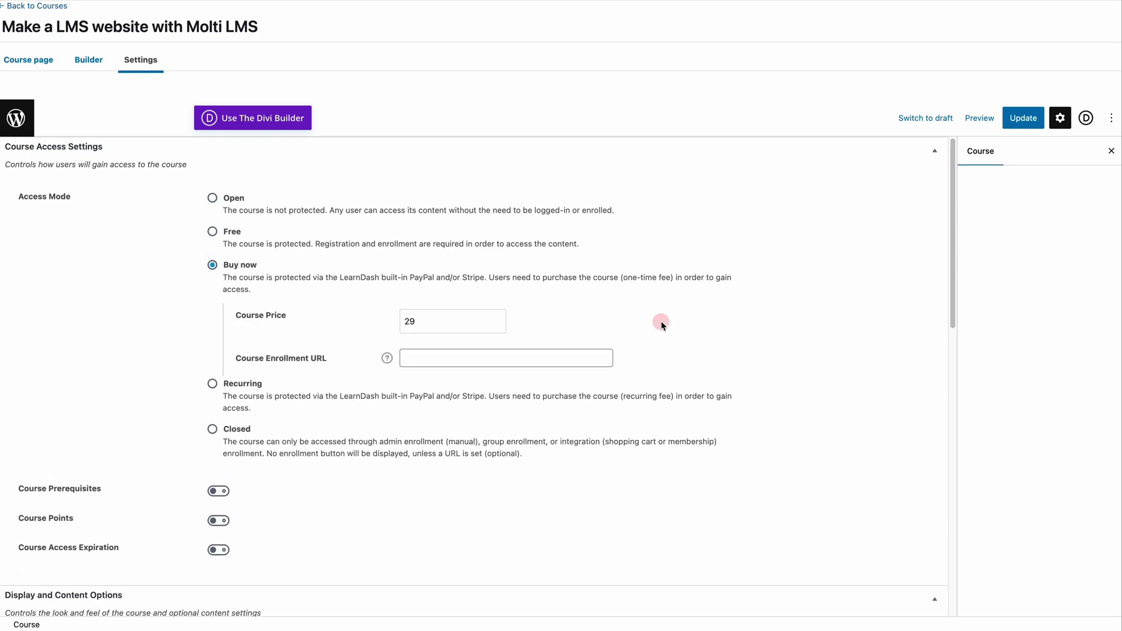
# - Give the course grid the short description "Ex quis in veniam elit commodo amet quis ex proident adipisicing voluptate dolore sit." and a duration of 6 hours 13 minutes
pyautogui.scroll(-8, 423, 372)
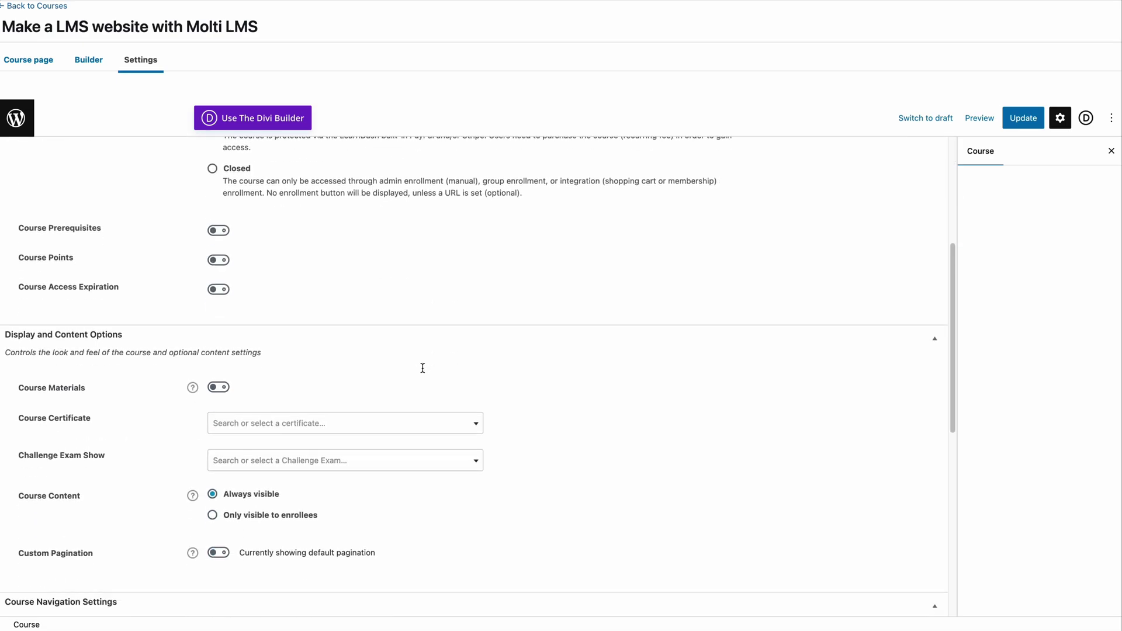
pyautogui.scroll(-5, 430, 365)
pyautogui.click(333, 426)
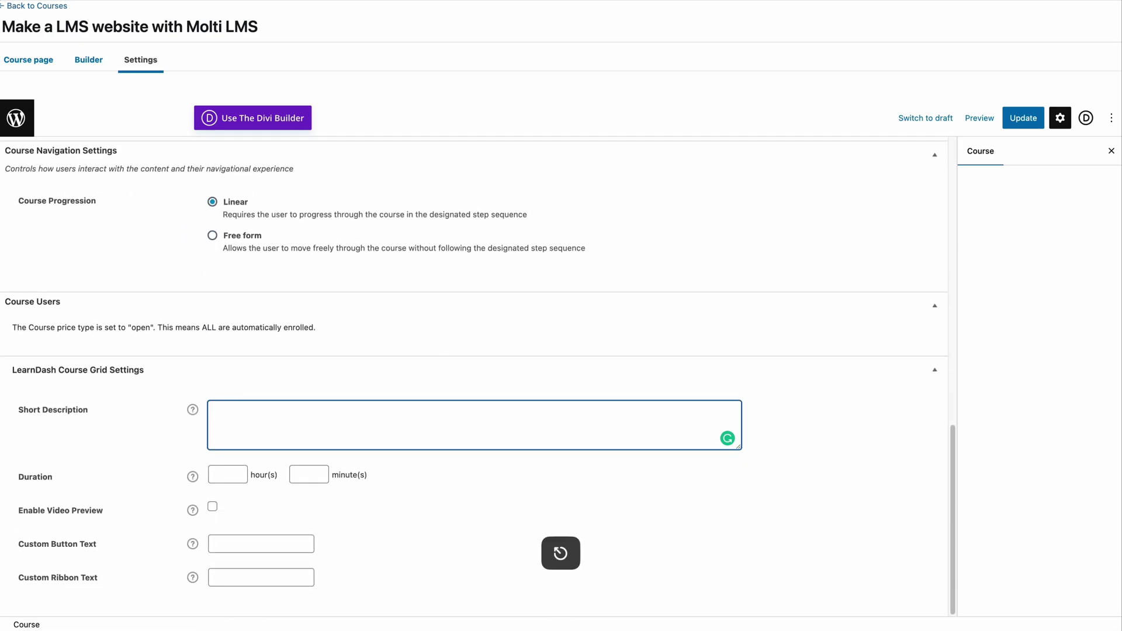
pyautogui.write('Ex quis in veniam elit commodo amet quis ex proident adipisicing voluptate dolore sit.')
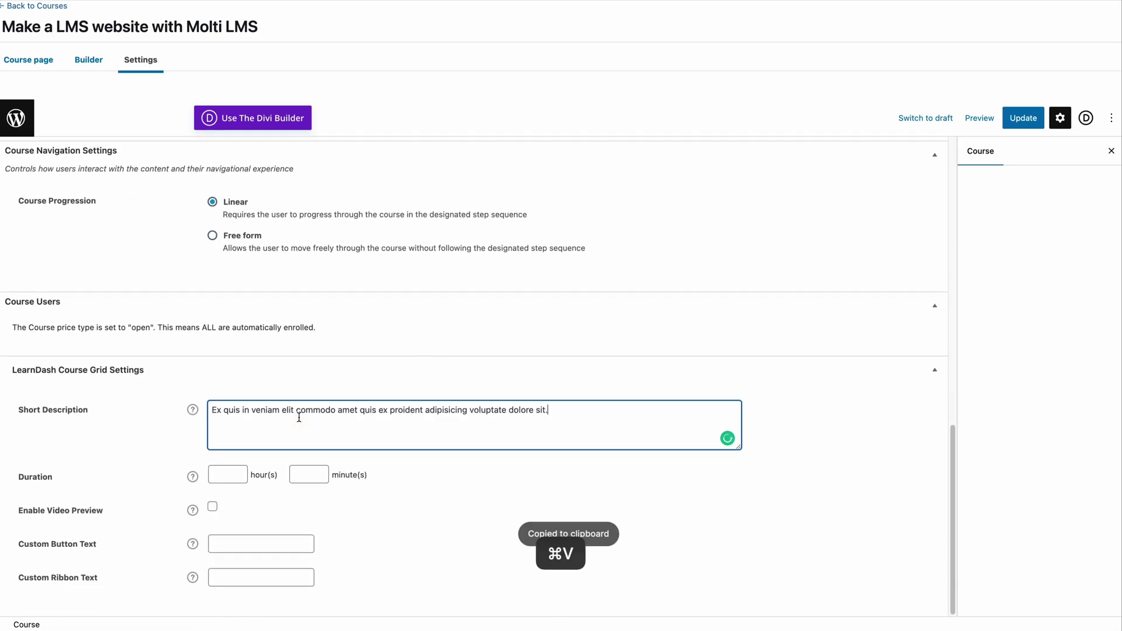
pyautogui.click(227, 472)
pyautogui.write('6')
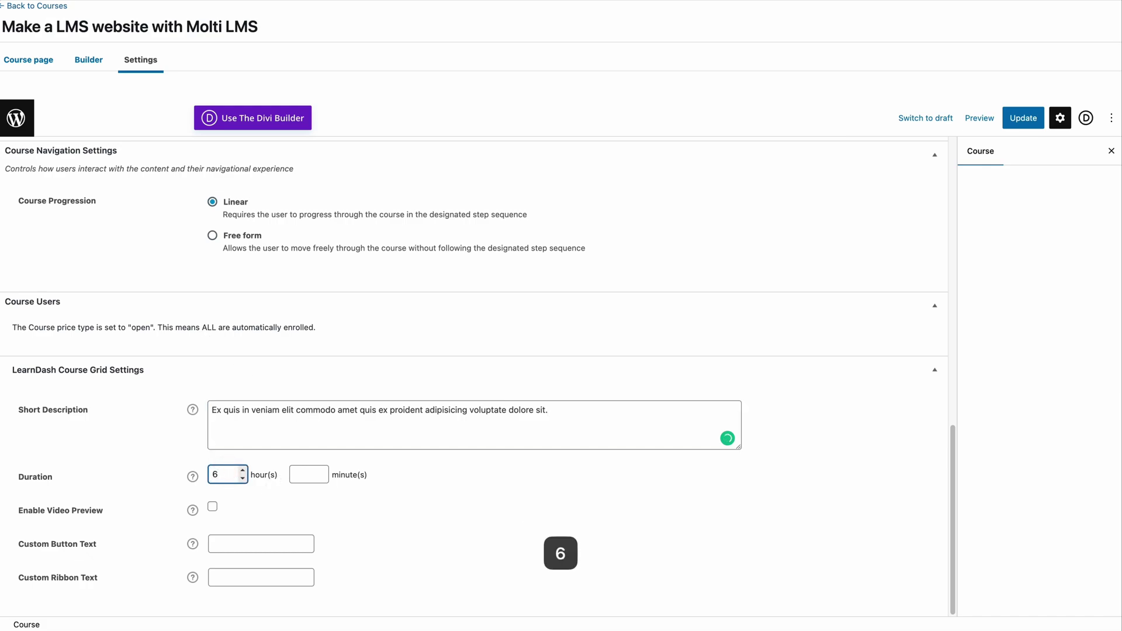
pyautogui.click(298, 474)
pyautogui.write('3')
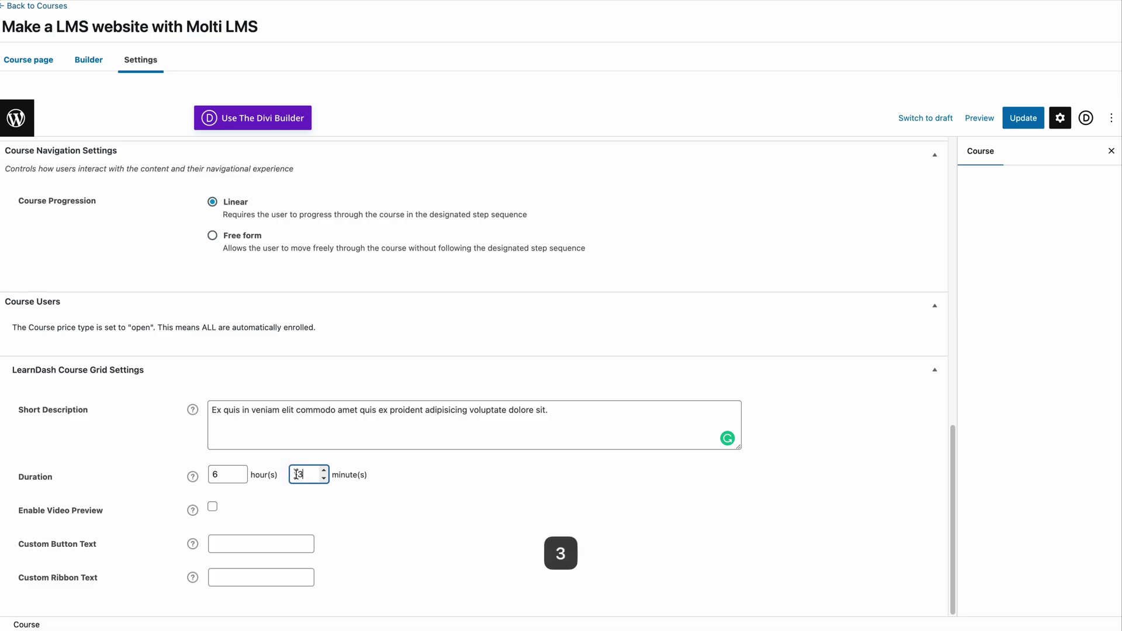
pyautogui.tripleClick(213, 414)
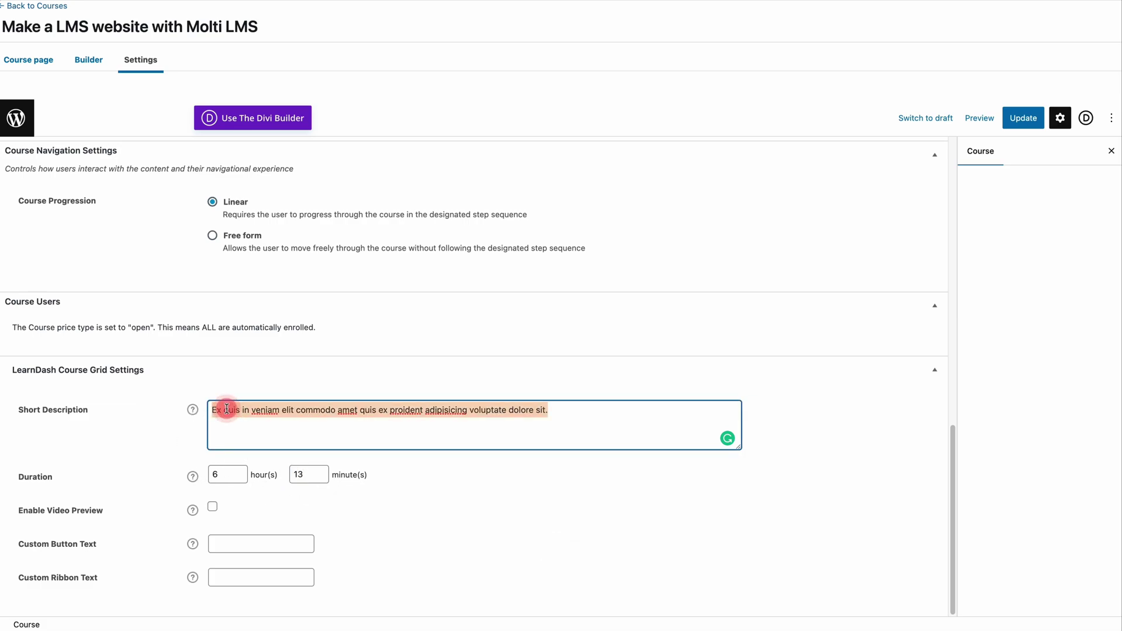
pyautogui.click(364, 510)
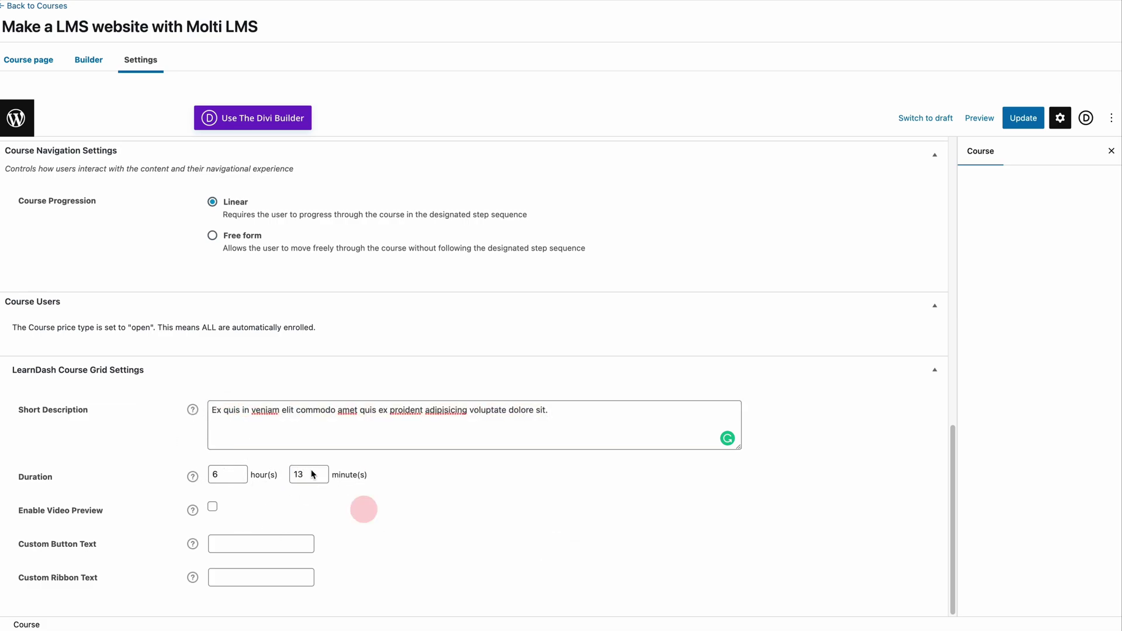
# - Look over the remaining course grid options, update the course, and check its live page down to the course content list
pyautogui.scroll(3, 364, 509)
pyautogui.scroll(-1, 232, 303)
pyautogui.scroll(-3, 232, 303)
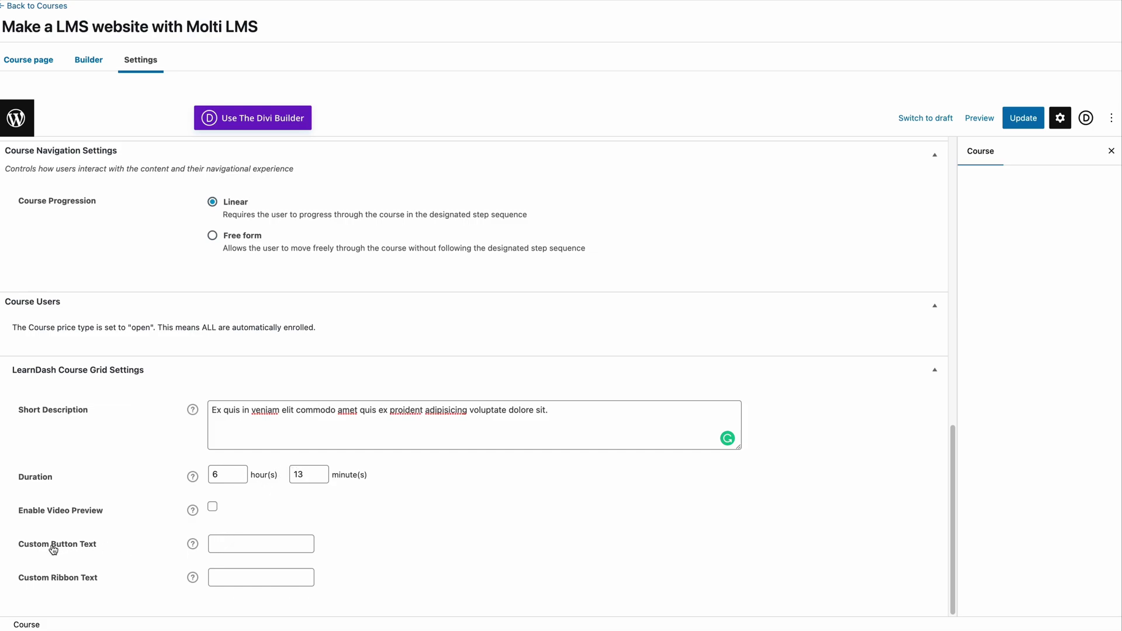
pyautogui.click(256, 585)
pyautogui.click(356, 543)
pyautogui.scroll(6, 330, 433)
pyautogui.scroll(5, 310, 388)
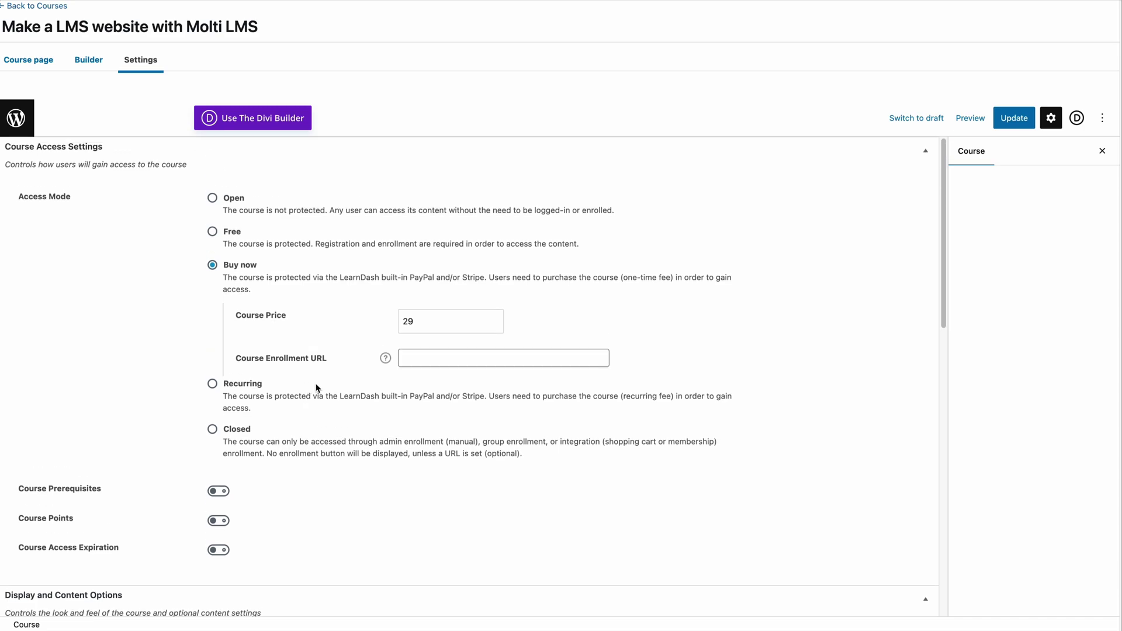
pyautogui.click(997, 120)
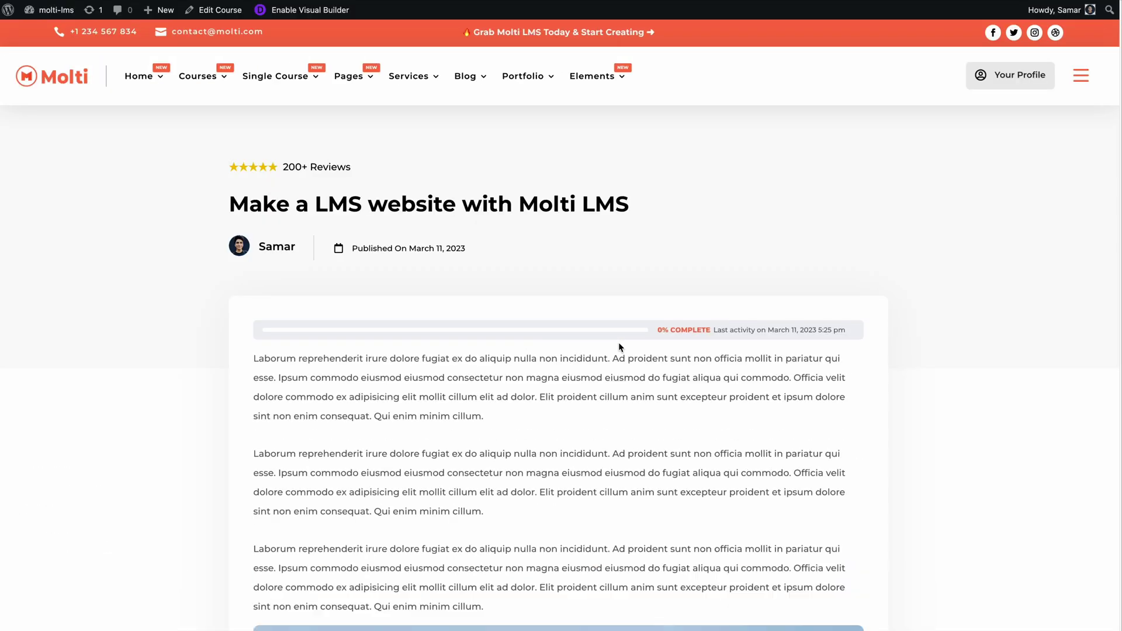
pyautogui.scroll(-5, 310, 392)
pyautogui.scroll(-8, 310, 390)
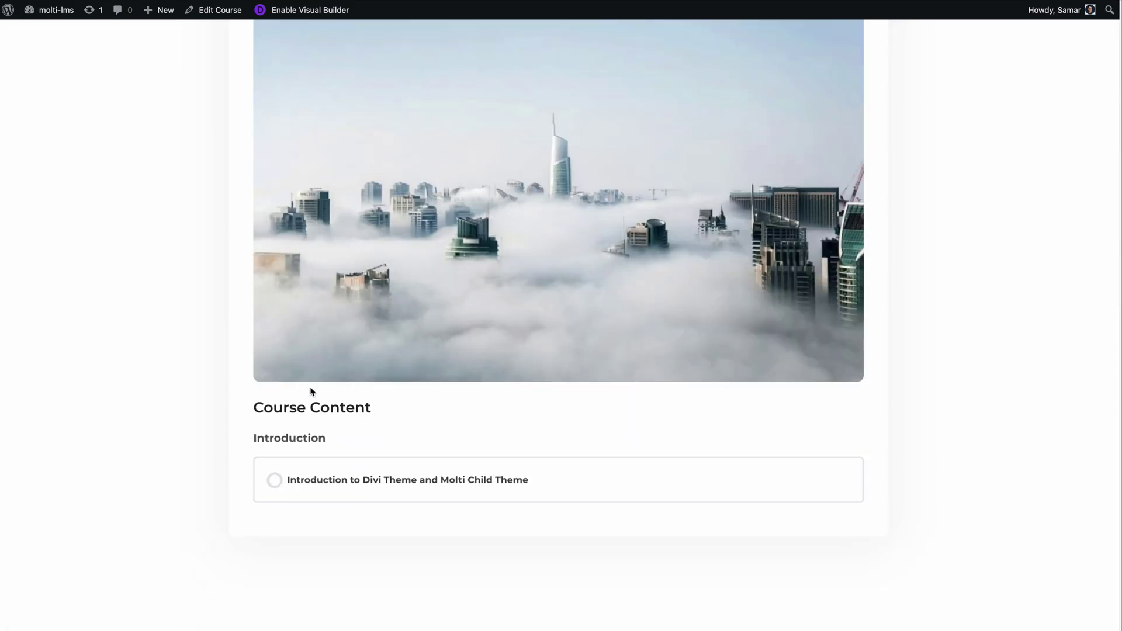
pyautogui.scroll(13, 310, 390)
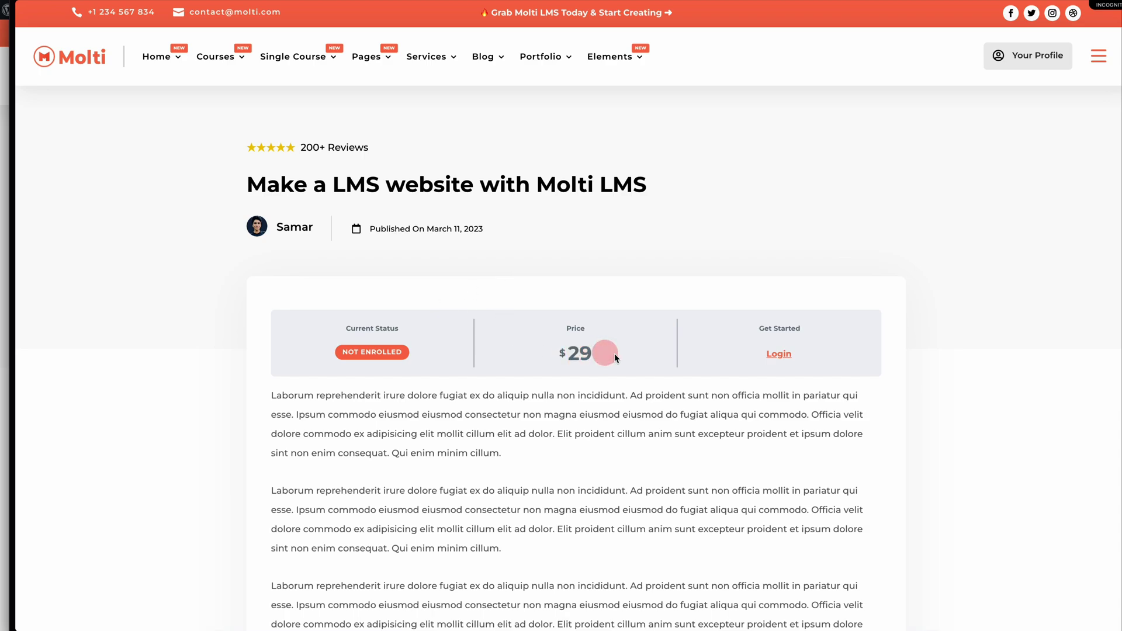
# - Review the course page as a logged-out visitor in an incognito window, including the sample lesson on Divi Theme and Molti Child Theme
pyautogui.moveTo(380, 356)
pyautogui.scroll(-15, 666, 350)
pyautogui.scroll(3, 338, 330)
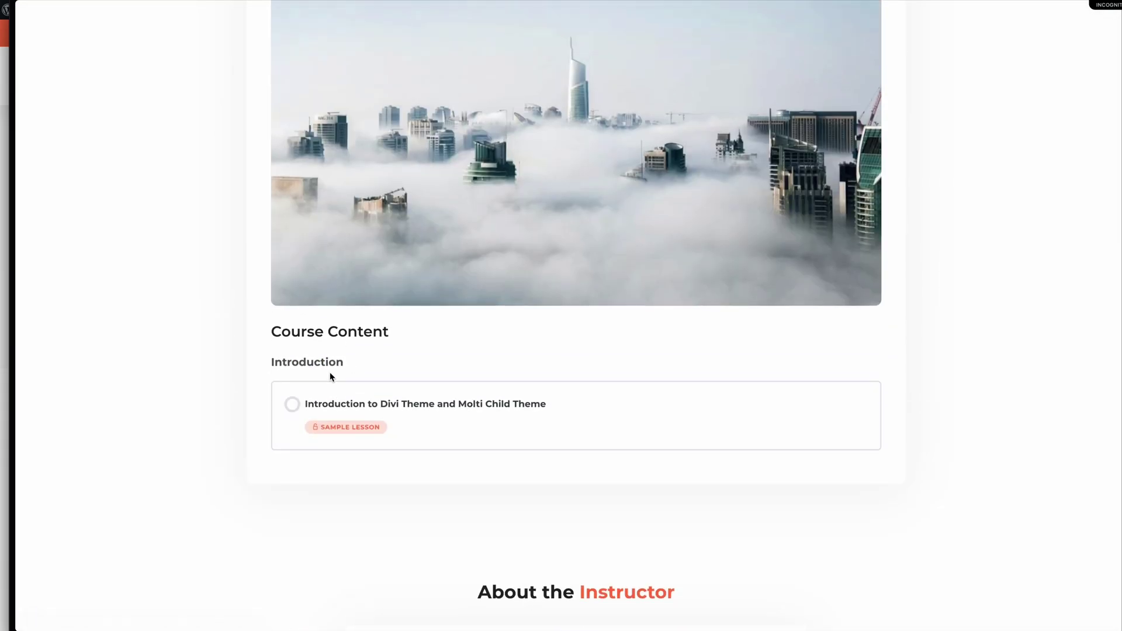
pyautogui.click(355, 417)
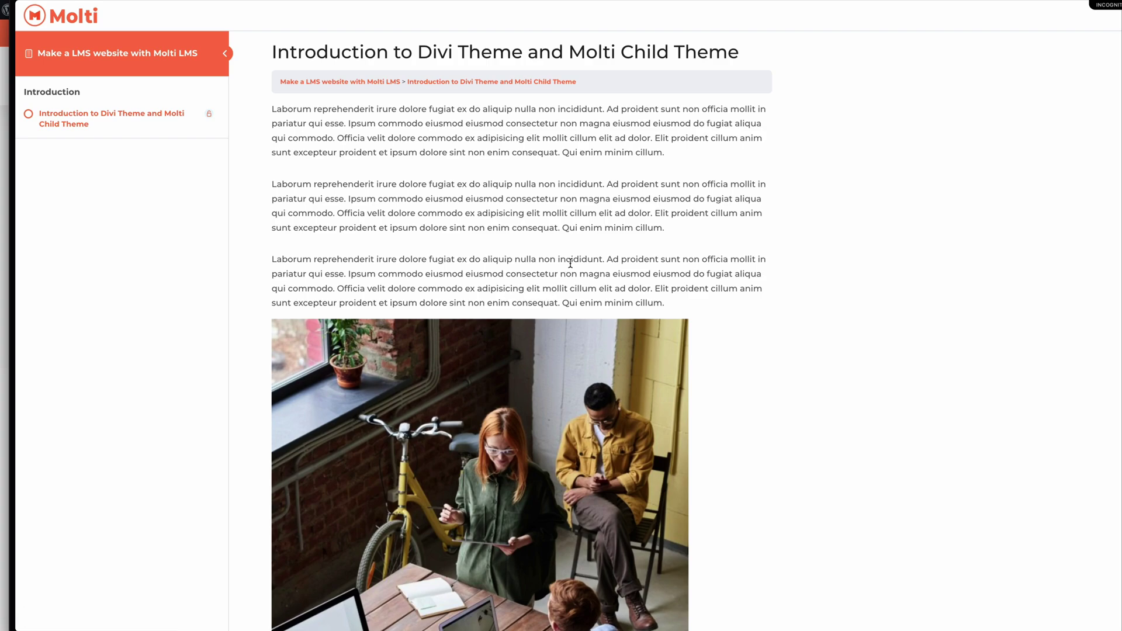
pyautogui.scroll(-8, 571, 264)
pyautogui.scroll(7, 471, 375)
pyautogui.hotkey('alt', 'Left')
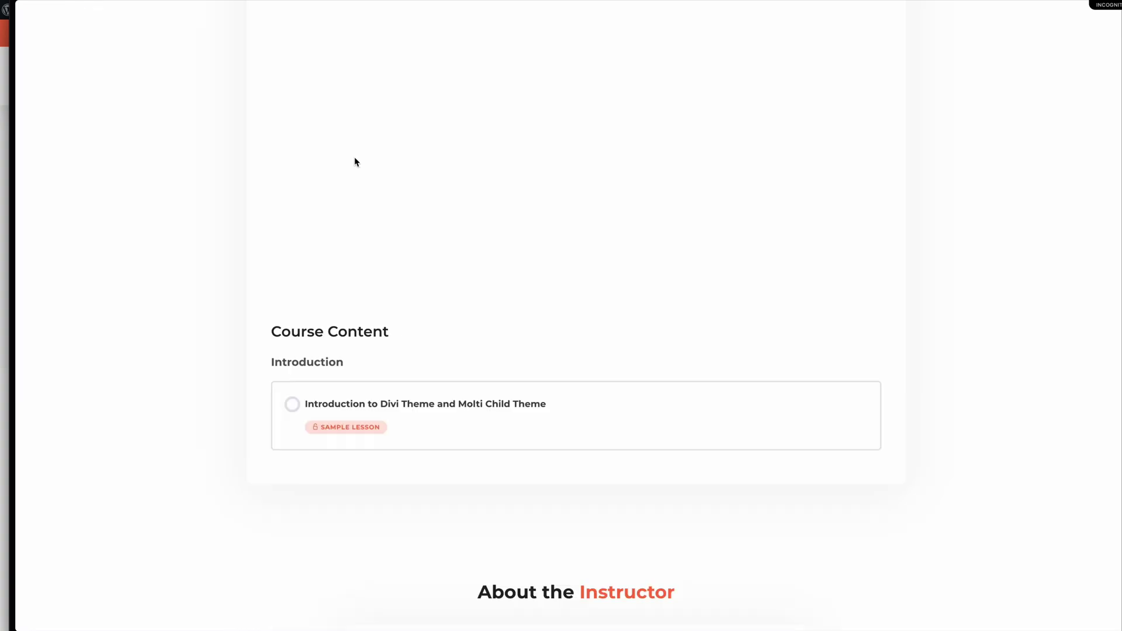
pyautogui.scroll(15, 735, 243)
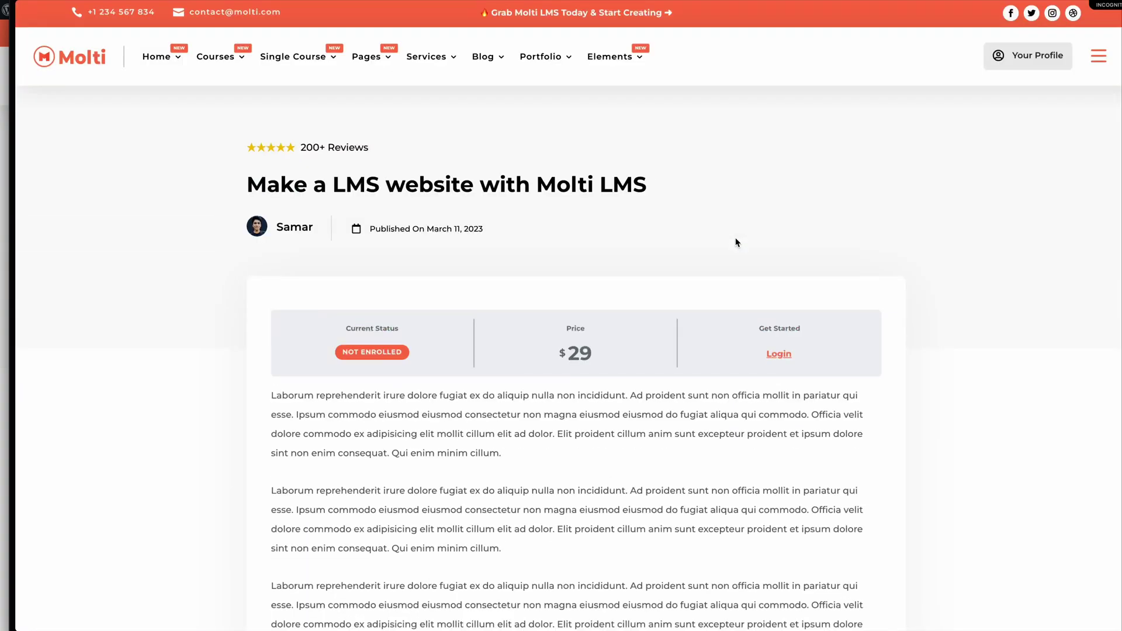
# - View the login prompt from the course page's Get Started section, dismiss it, and close the incognito window
pyautogui.click(779, 353)
pyautogui.click(875, 152)
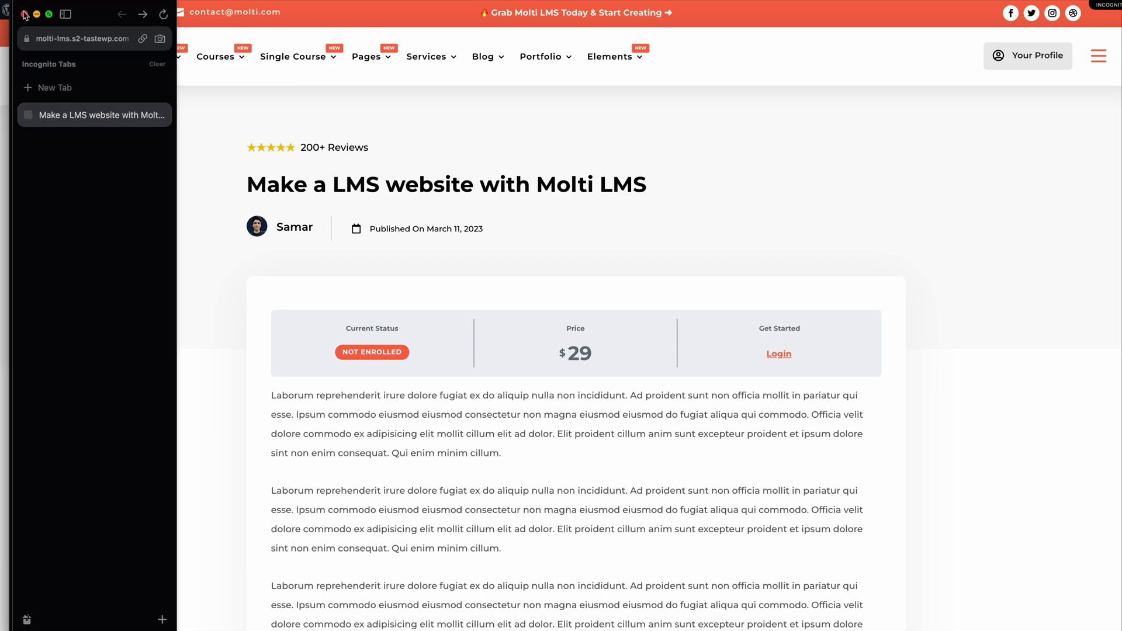
pyautogui.click(24, 14)
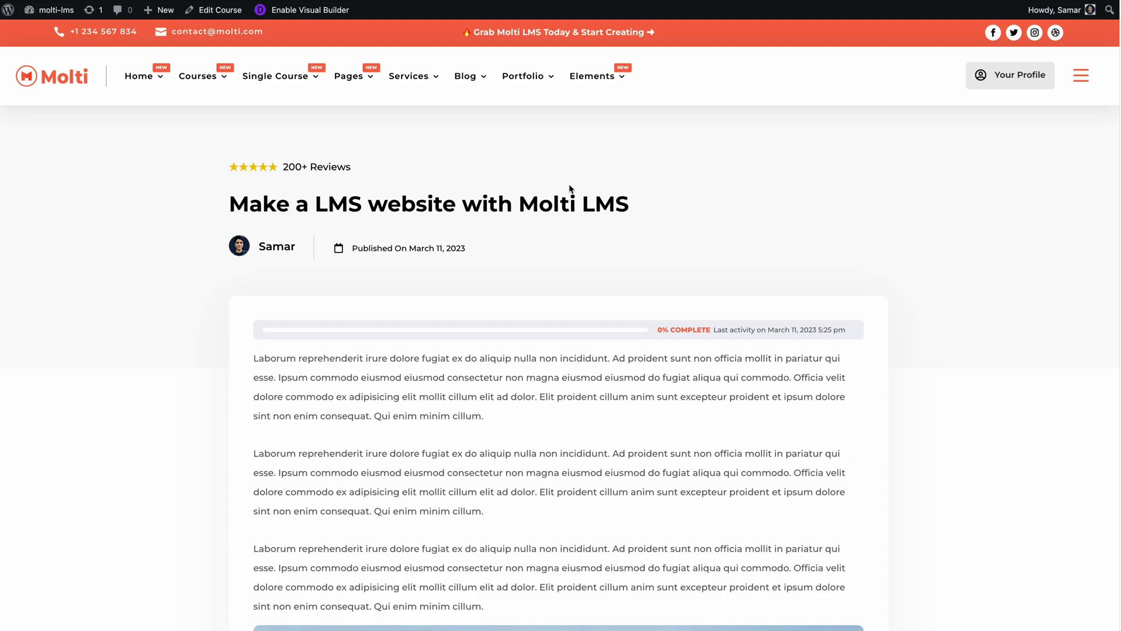
# - Open the Courses Grid – V2 page and examine the card of the new LMS website course
pyautogui.moveTo(202, 77)
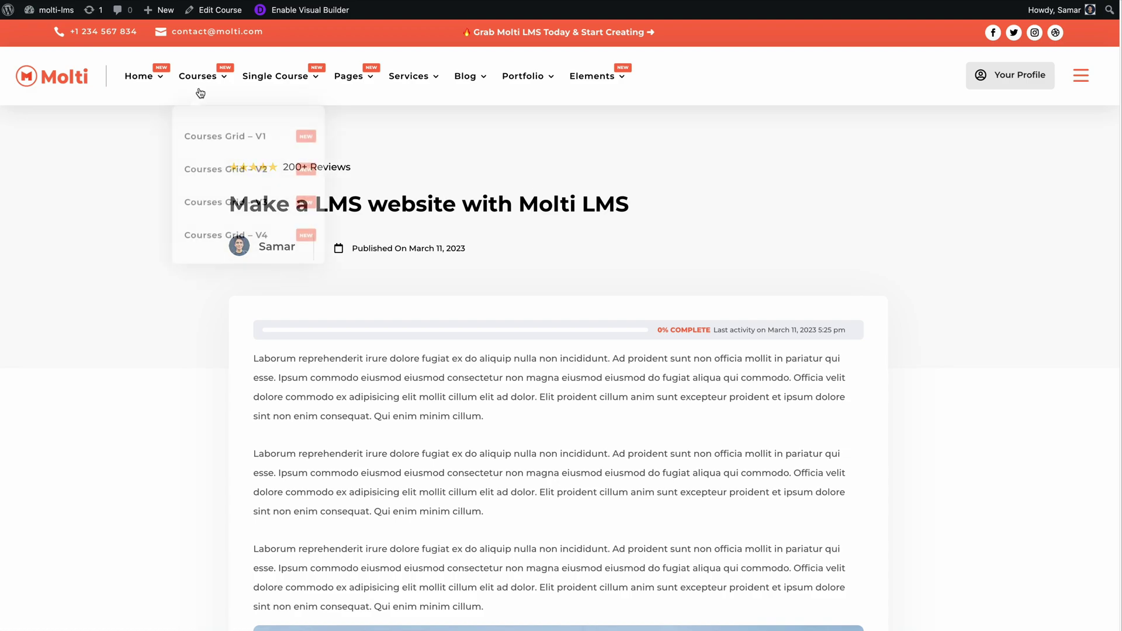
pyautogui.click(221, 171)
pyautogui.scroll(-5, 444, 167)
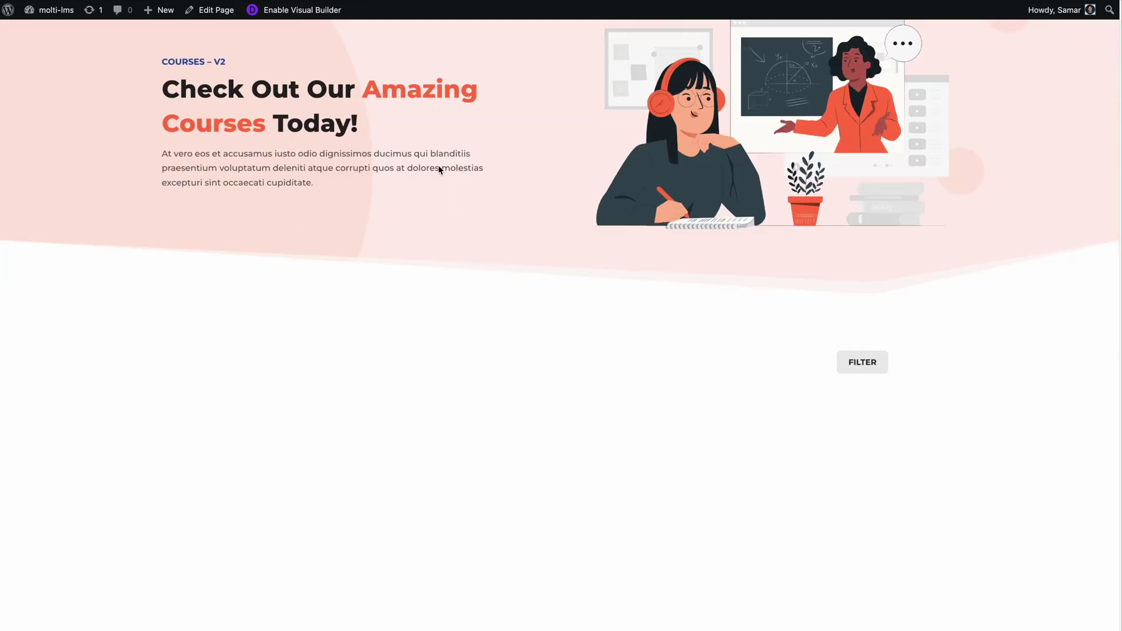
pyautogui.scroll(-2, 442, 161)
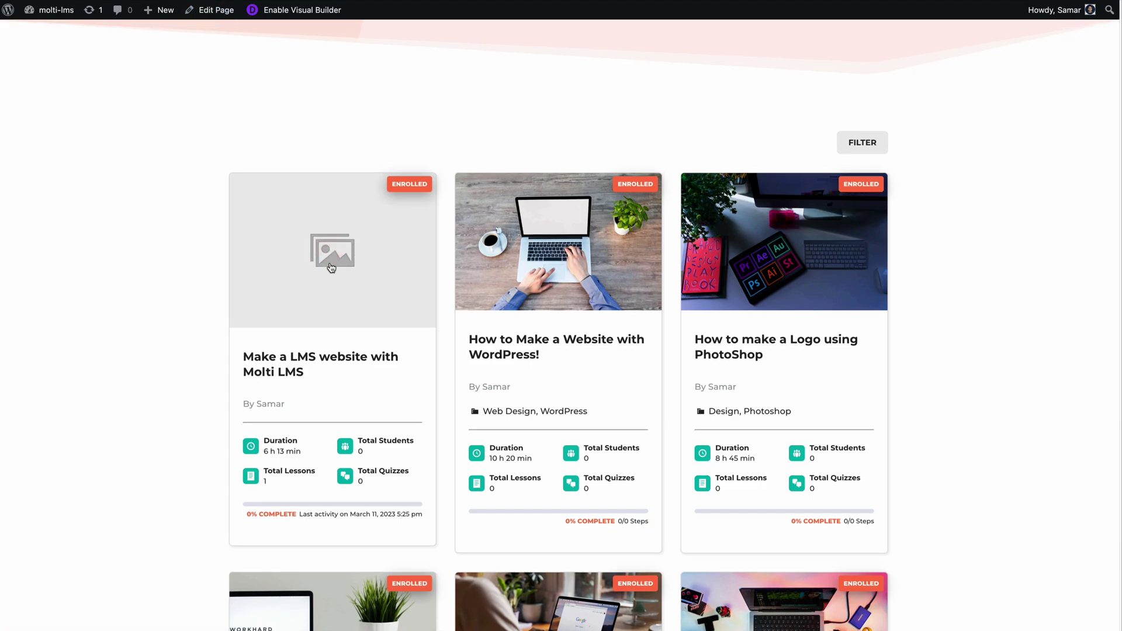
# - Open the new course from its grid card for editing and set Image-1.jpg from the media library as its featured image
pyautogui.click(329, 266)
pyautogui.click(220, 10)
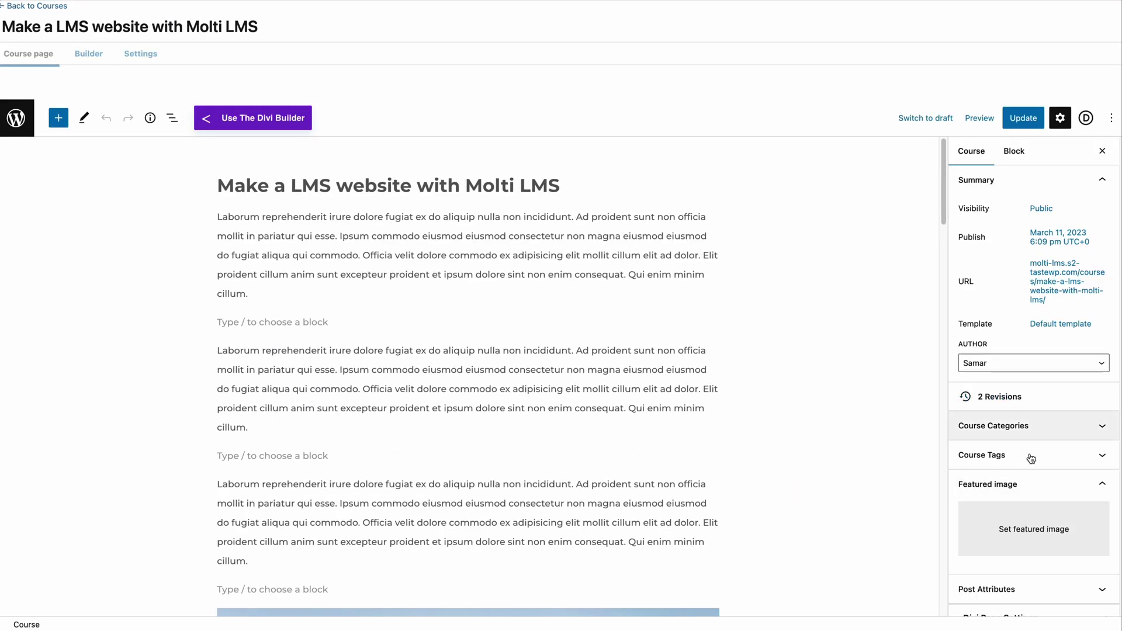
pyautogui.scroll(-3, 1026, 525)
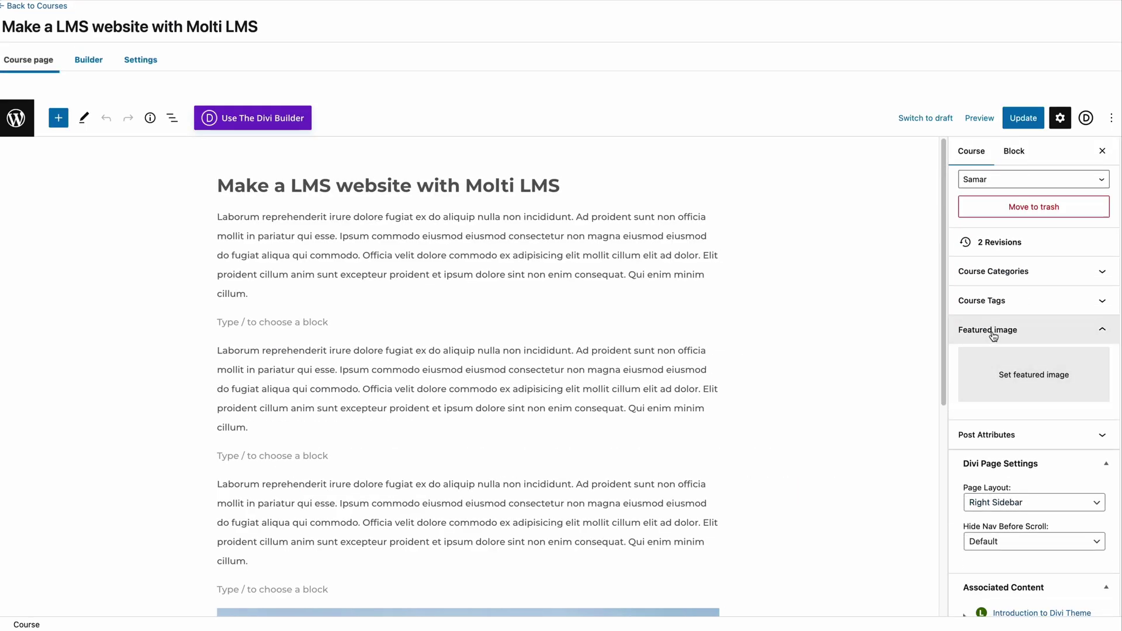
pyautogui.click(1008, 372)
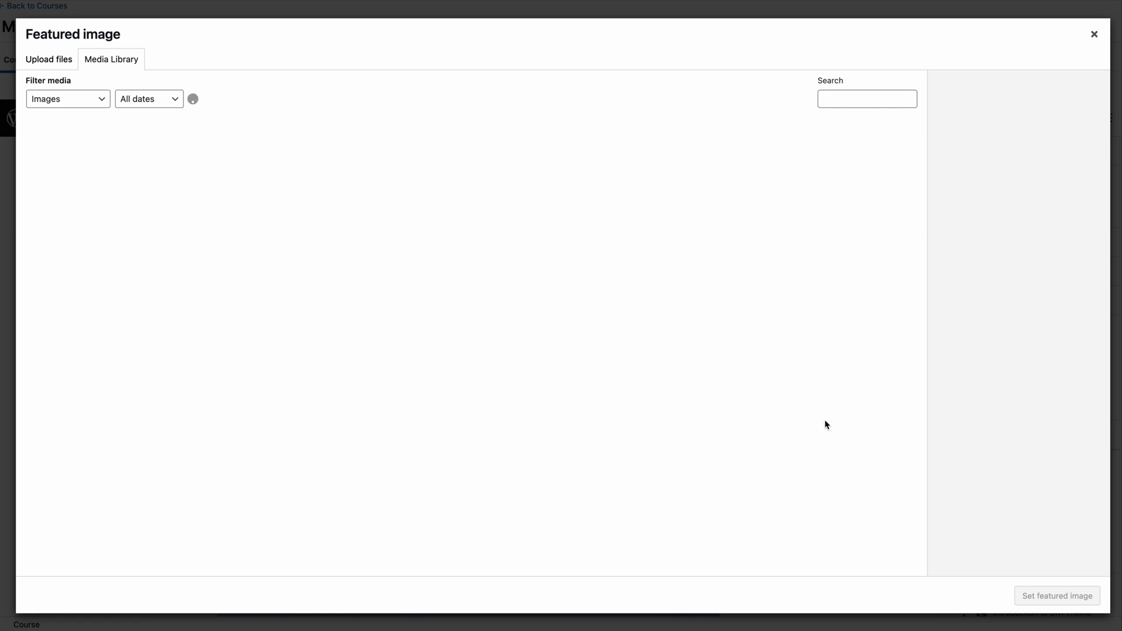
pyautogui.scroll(-8, 825, 421)
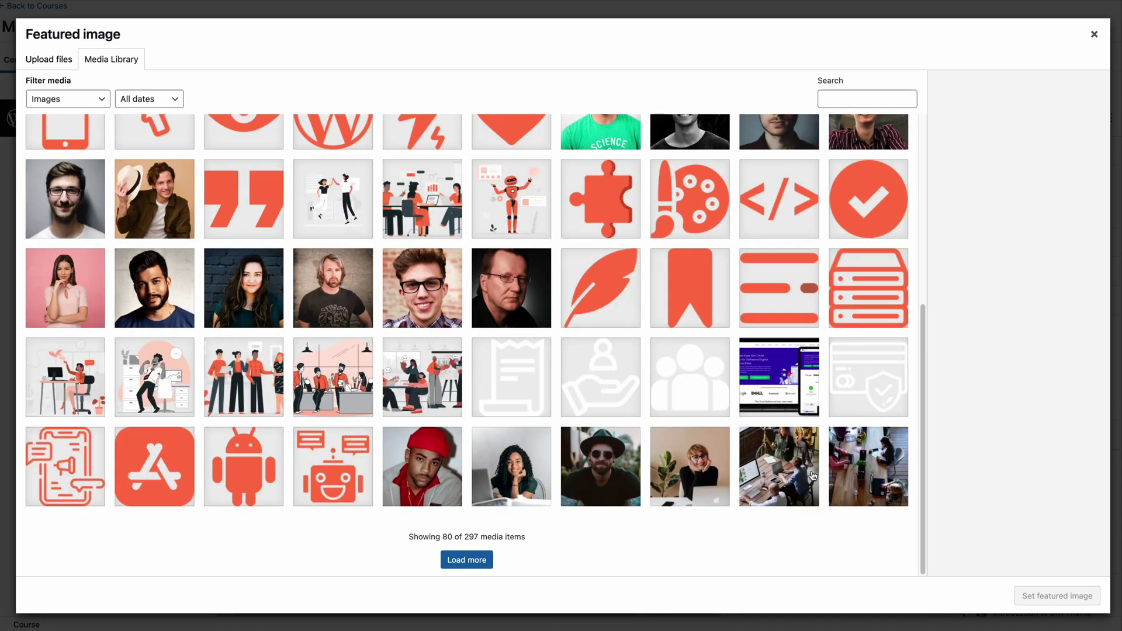
pyautogui.click(812, 473)
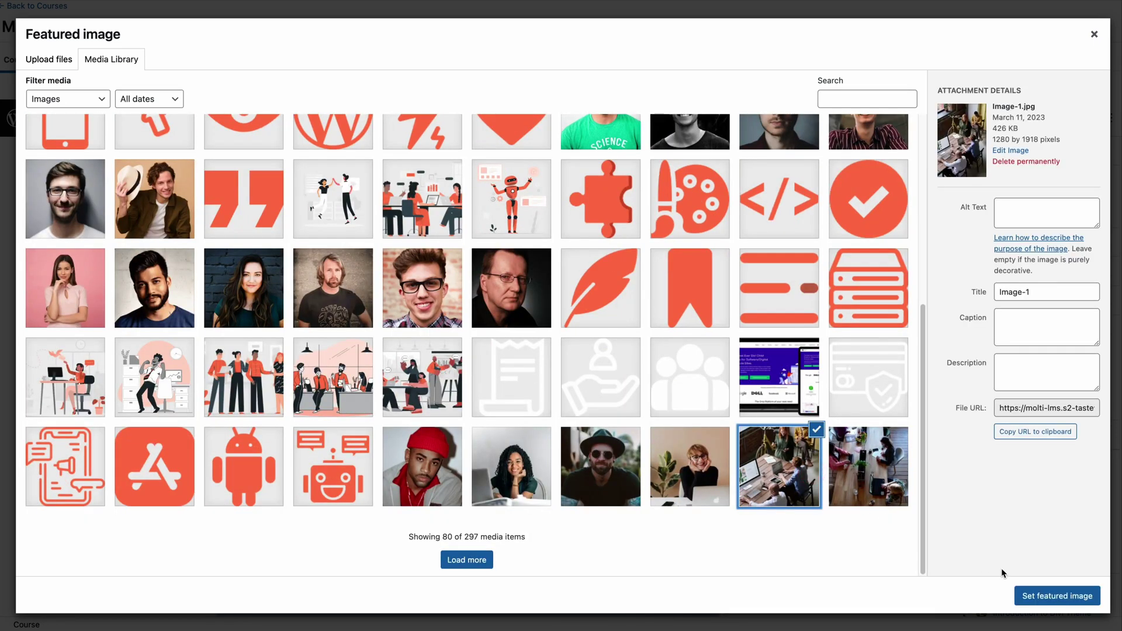
pyautogui.click(1023, 593)
# - Update the course and check its card with the featured image on the Courses – V2 grid page
pyautogui.scroll(3, 1007, 236)
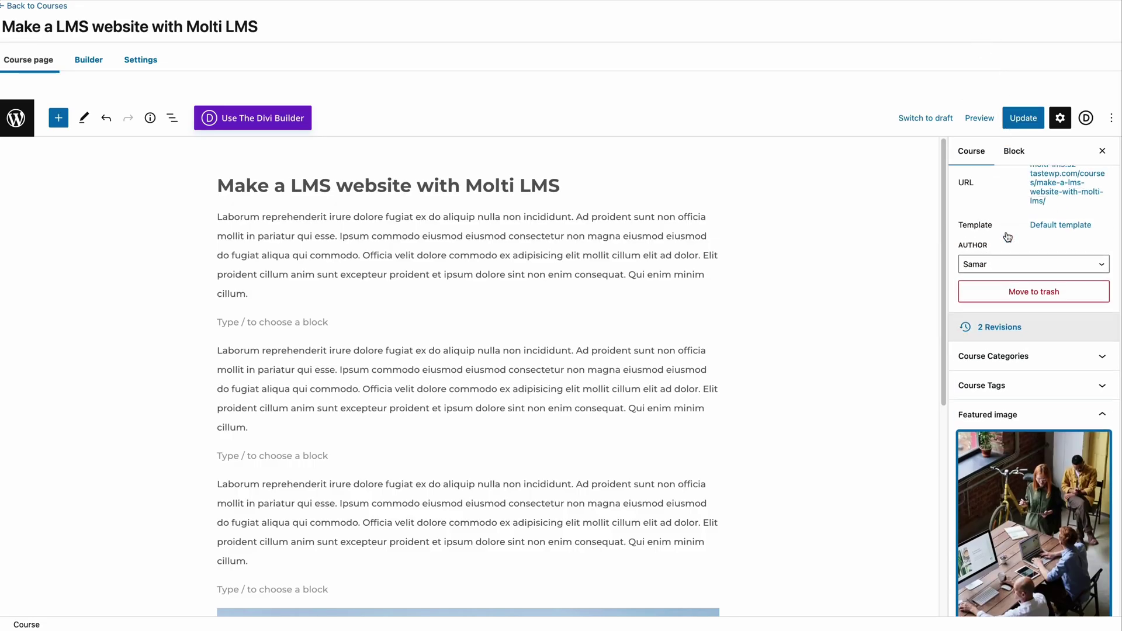
pyautogui.click(1023, 118)
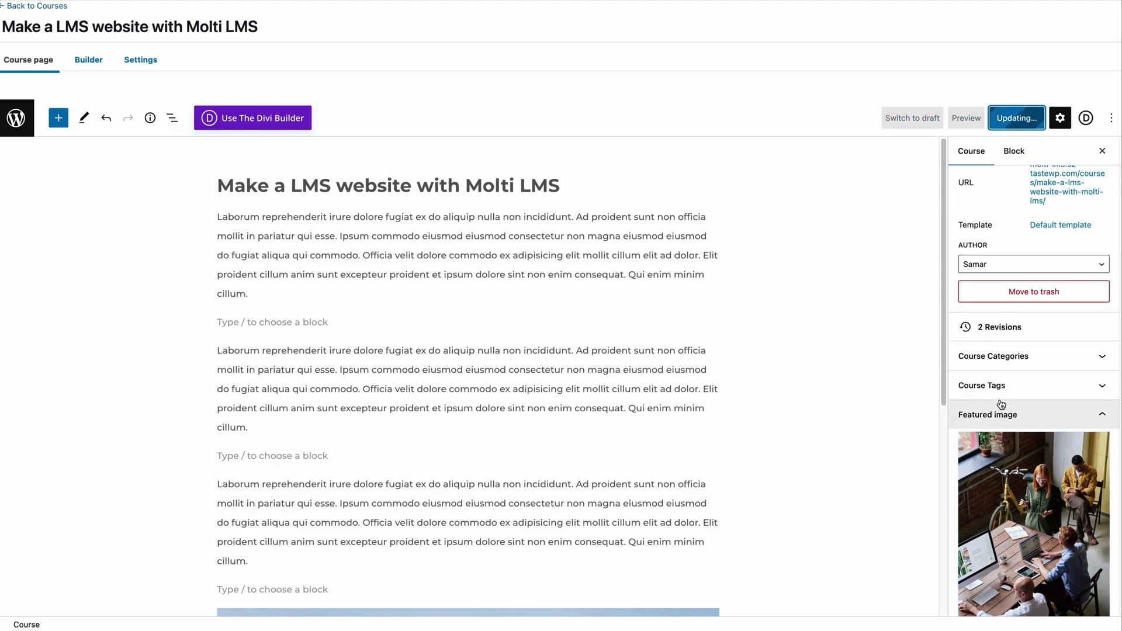
pyautogui.click(114, 601)
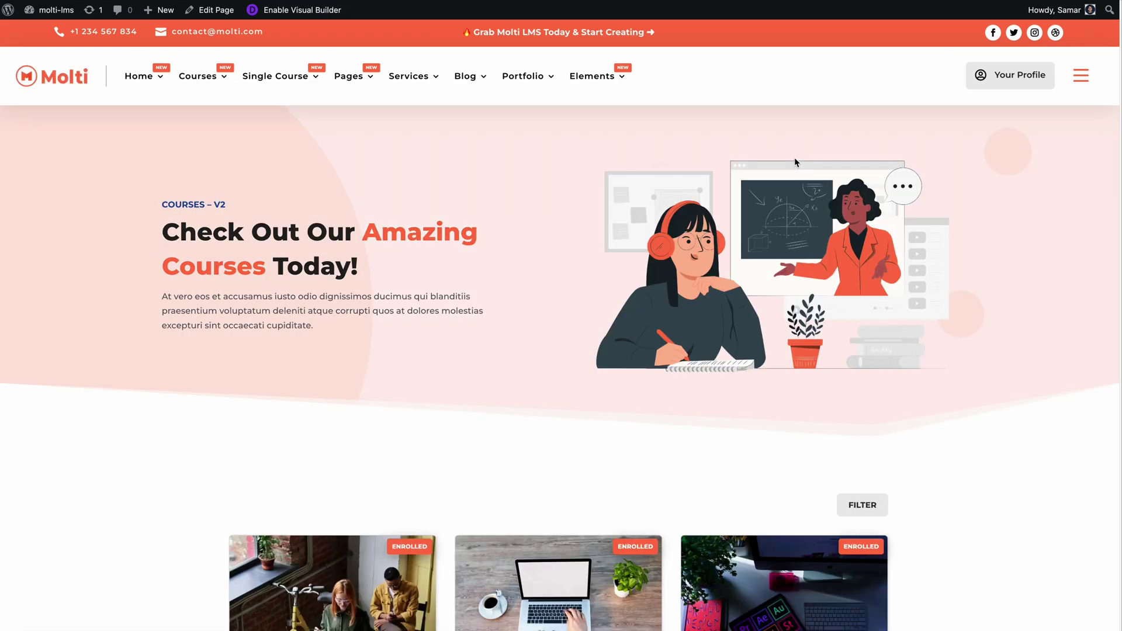
pyautogui.scroll(-5, 794, 158)
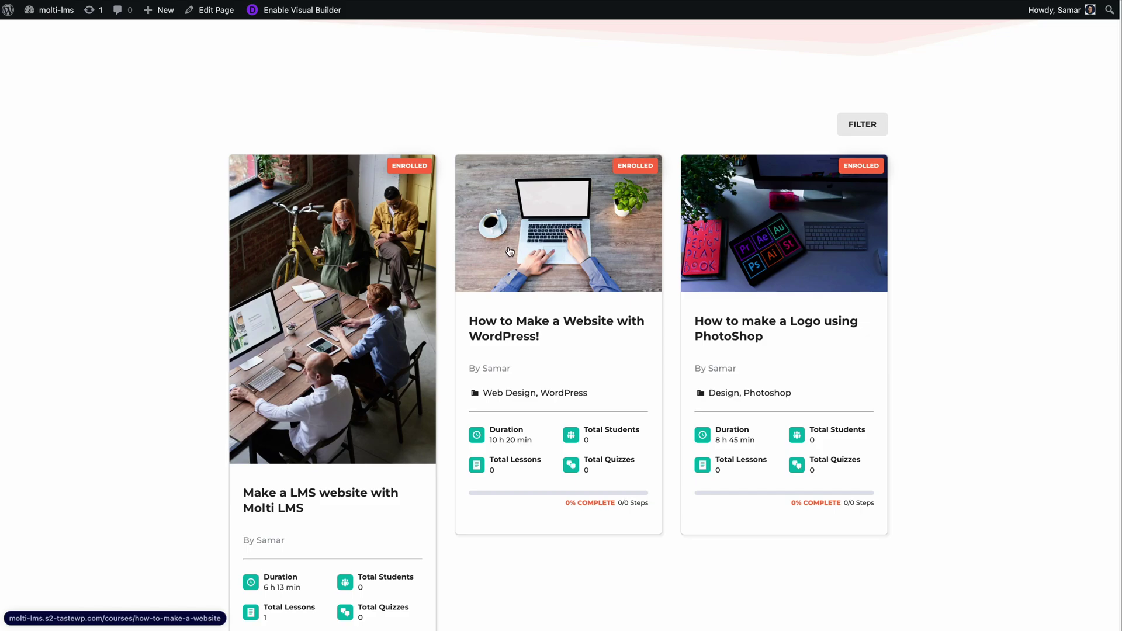
pyautogui.scroll(6, 509, 252)
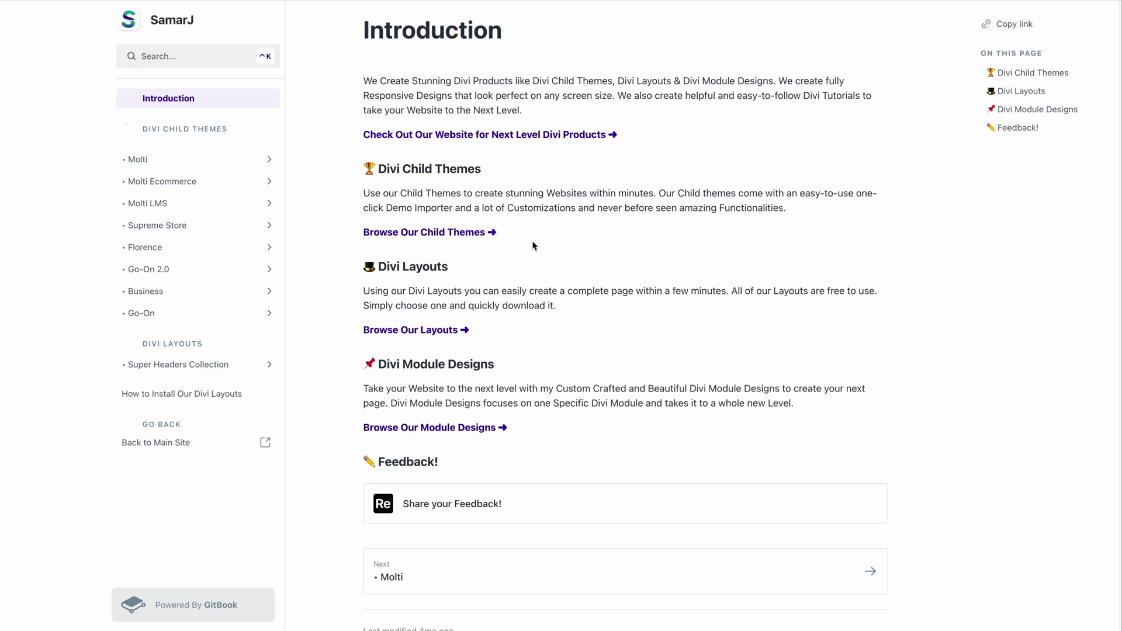
# - Open the Molti LMS documentation's Important Settings page and read its permalink, user registration, LearnDash and currency sections
pyautogui.click(263, 209)
pyautogui.click(212, 271)
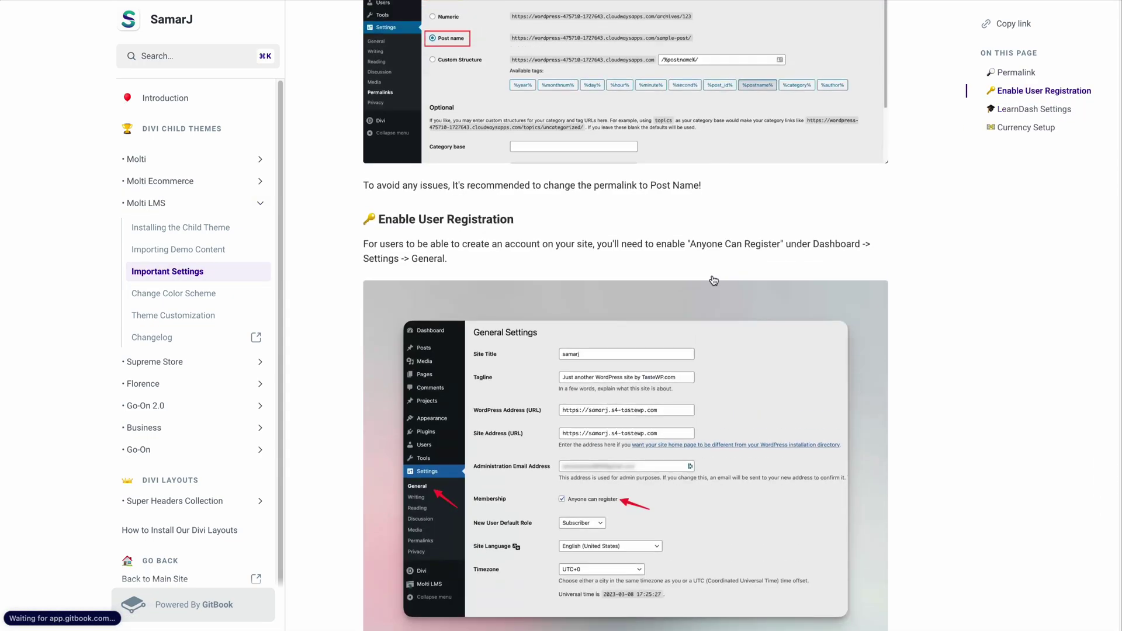
pyautogui.scroll(-15, 714, 281)
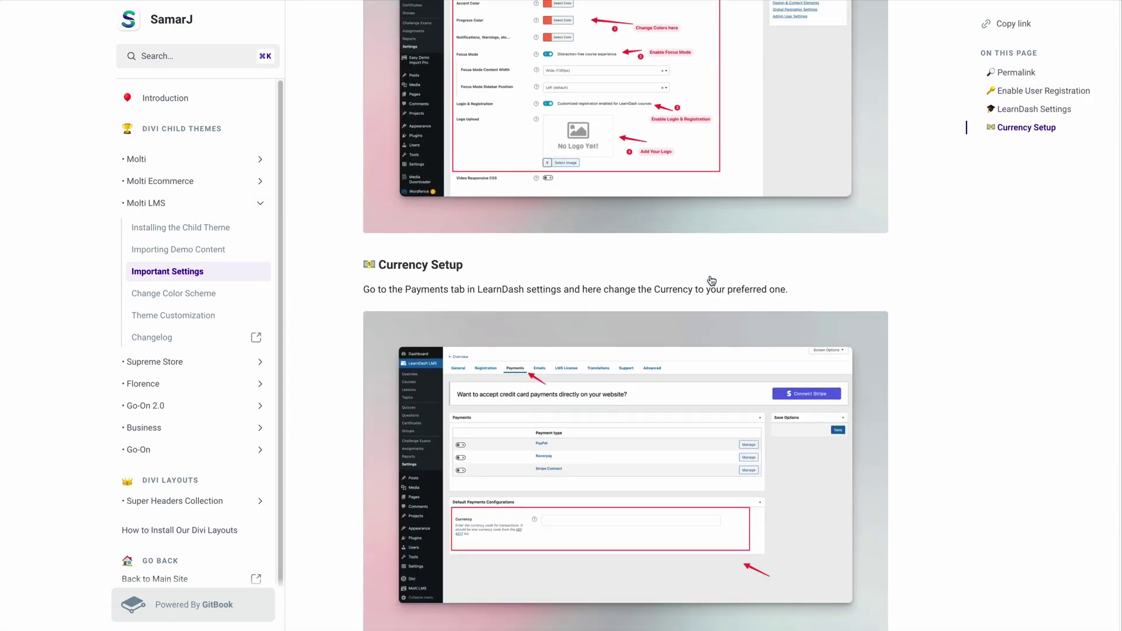
pyautogui.scroll(-3, 712, 280)
pyautogui.scroll(15, 769, 258)
pyautogui.scroll(-3, 770, 258)
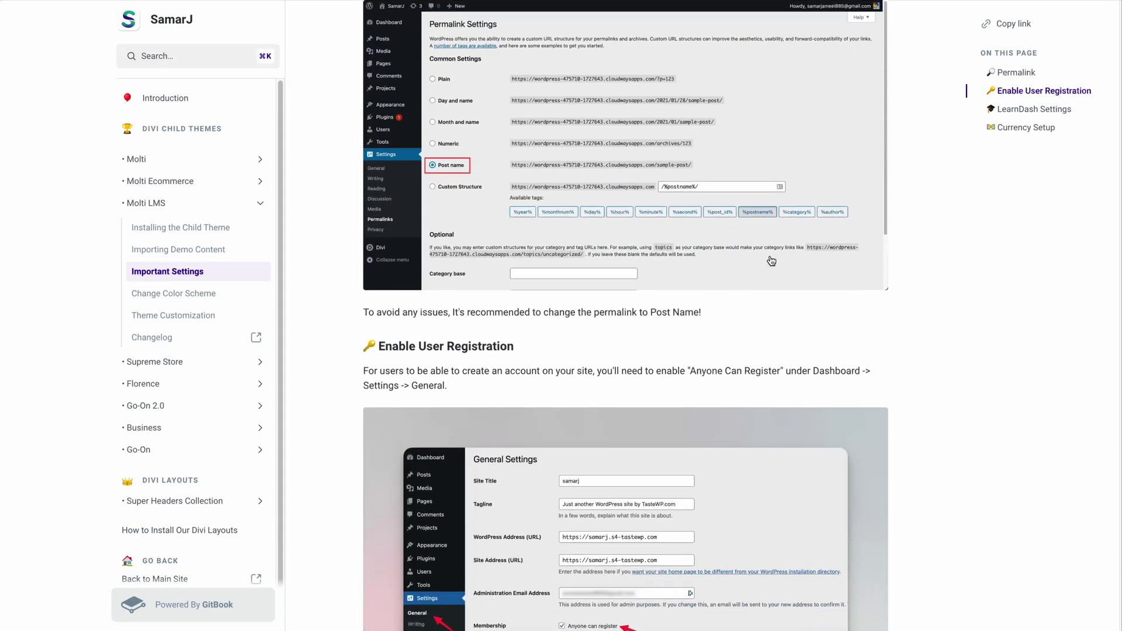
pyautogui.scroll(-10, 771, 260)
# - Open the Change Color Scheme guide and read its steps for the button preset and the Theme Customizer
pyautogui.click(159, 290)
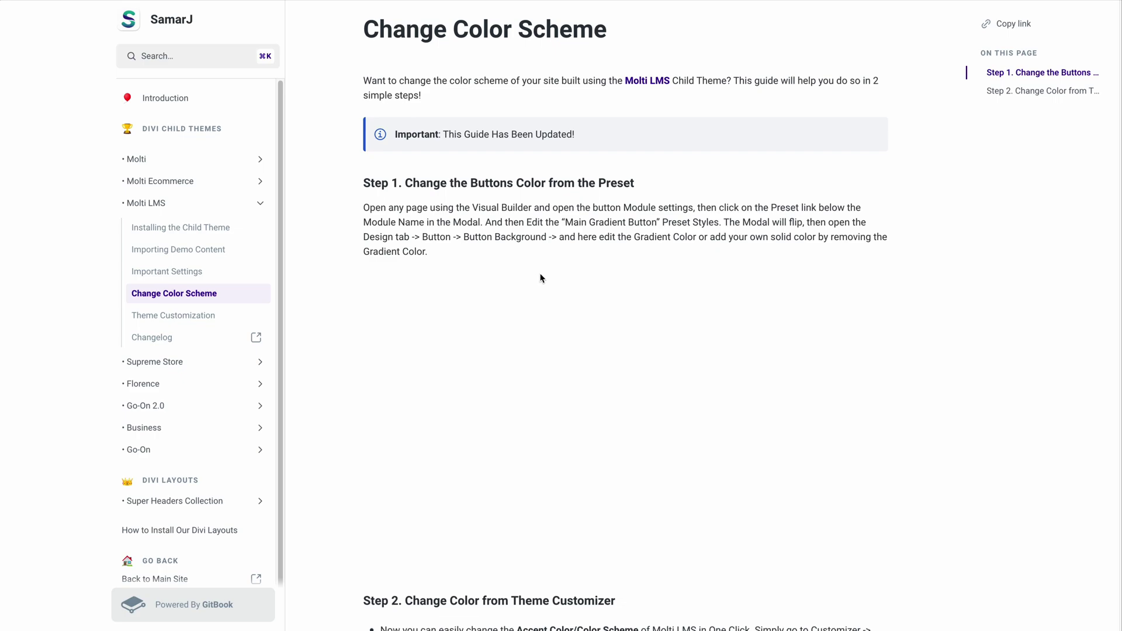
pyautogui.scroll(-12, 539, 274)
pyautogui.scroll(11, 538, 276)
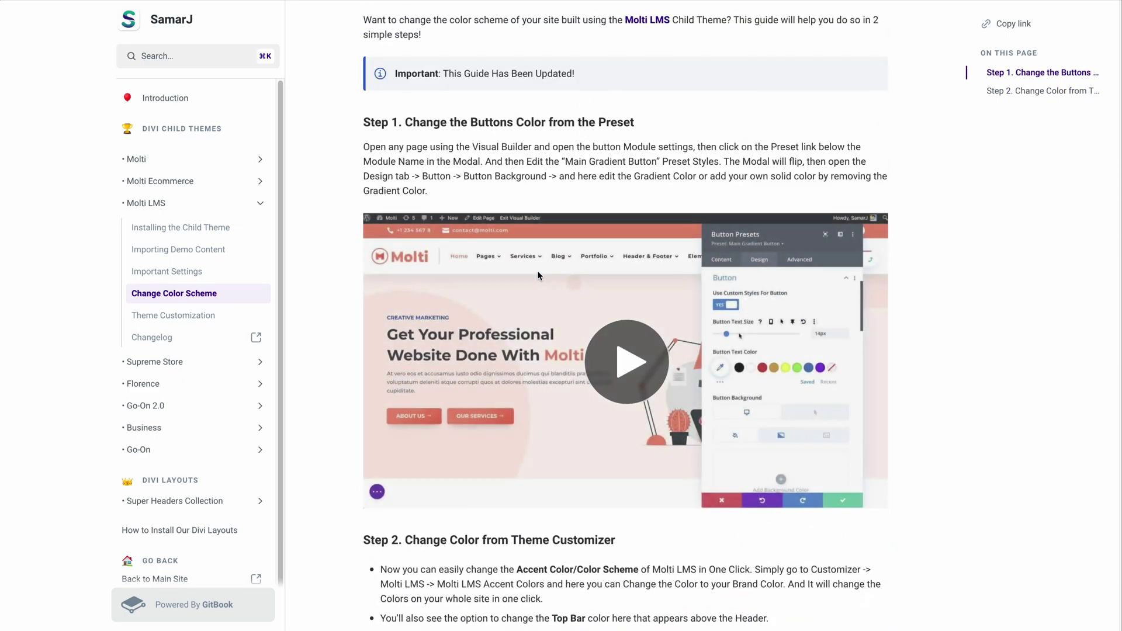
pyautogui.scroll(1, 539, 276)
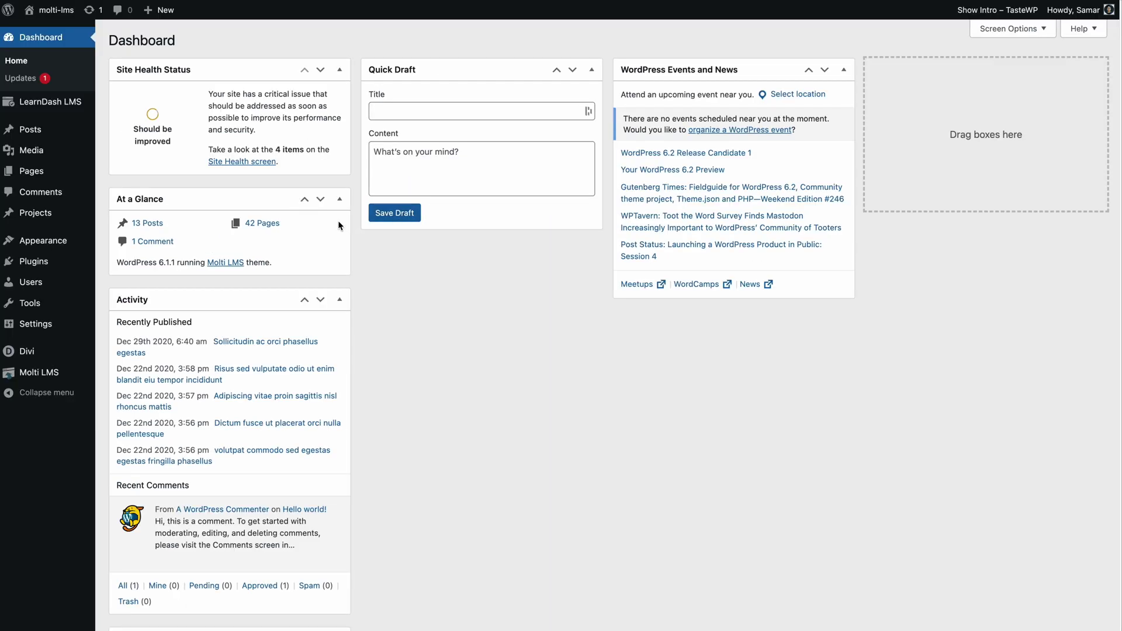
# - In the Theme Customizer's Molti LMS Accent Colors, load the LMS Homepage in the preview and set the accent color to green #81d742
pyautogui.moveTo(43, 240)
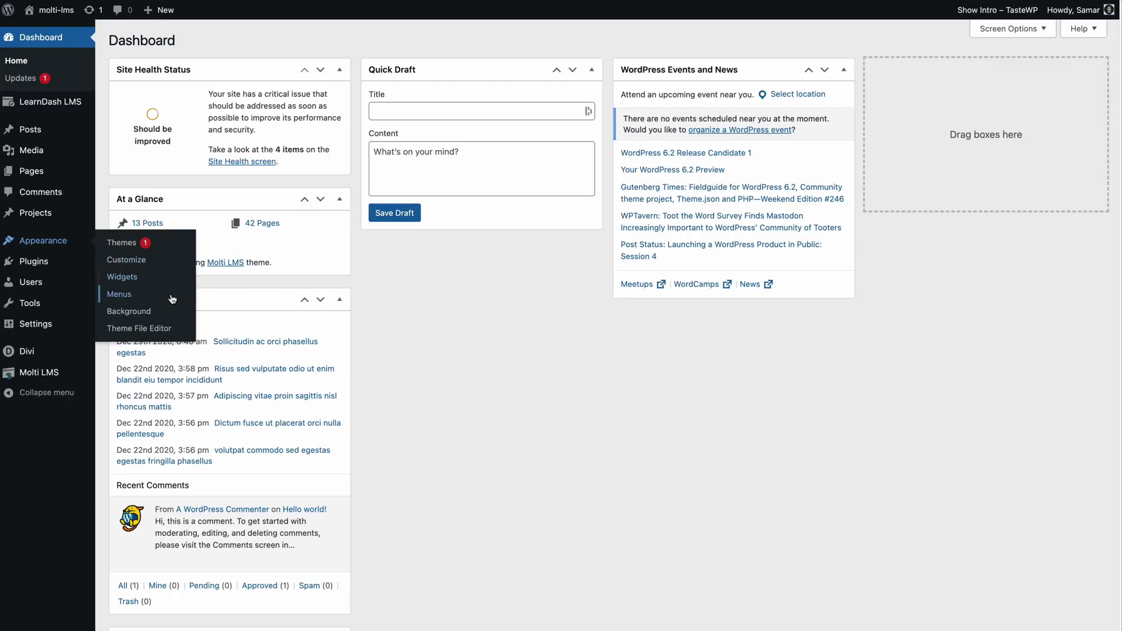
pyautogui.click(124, 260)
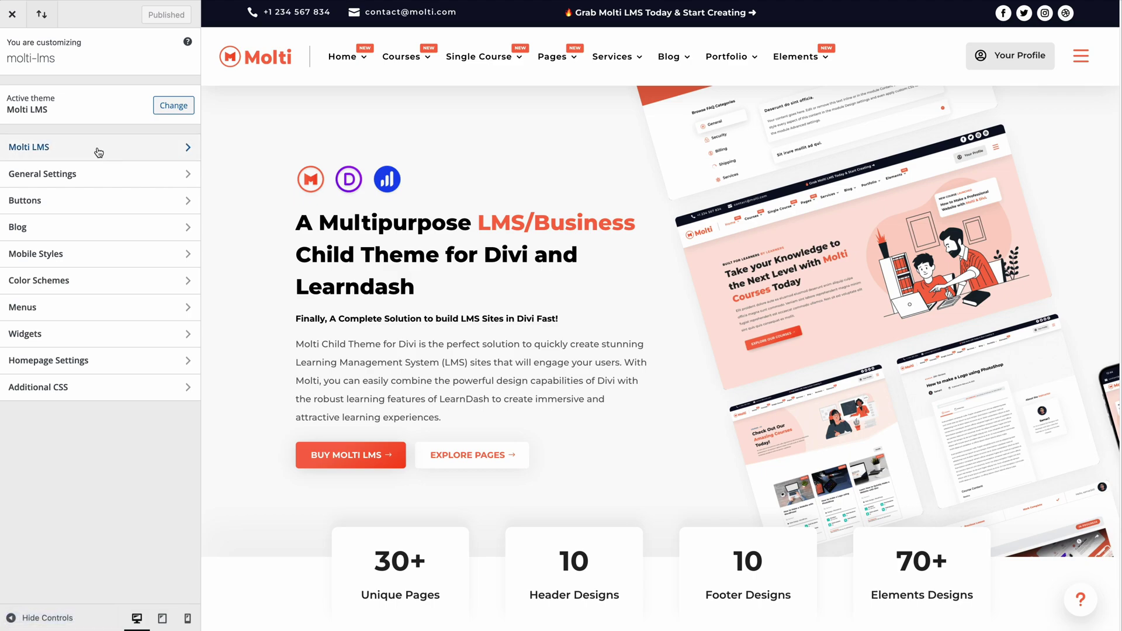
pyautogui.click(99, 152)
pyautogui.click(75, 95)
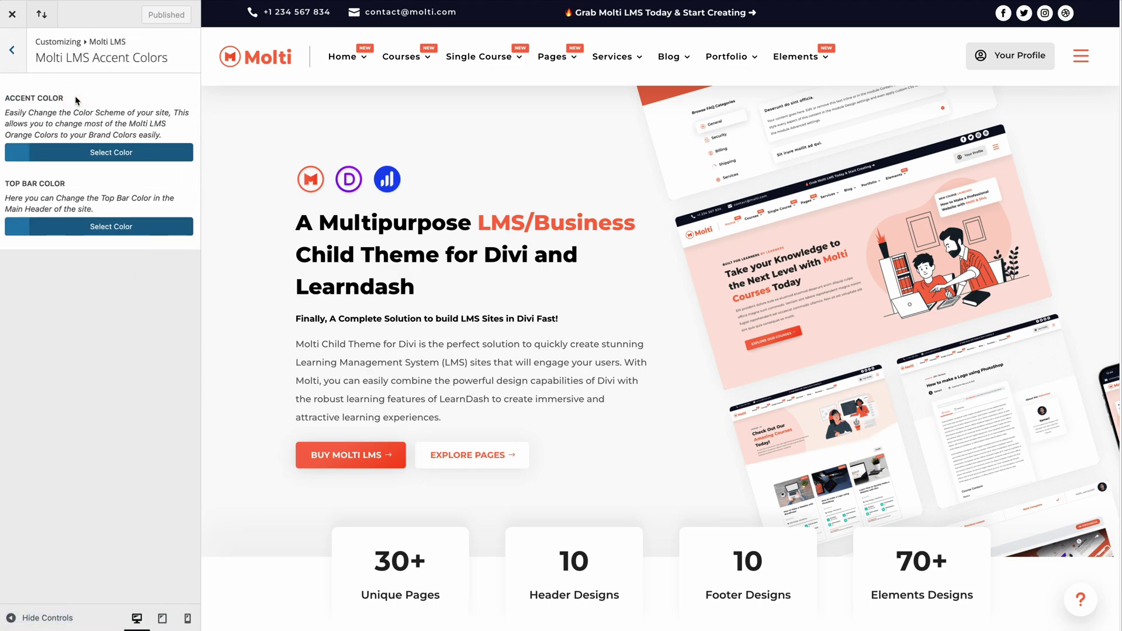
pyautogui.click(73, 153)
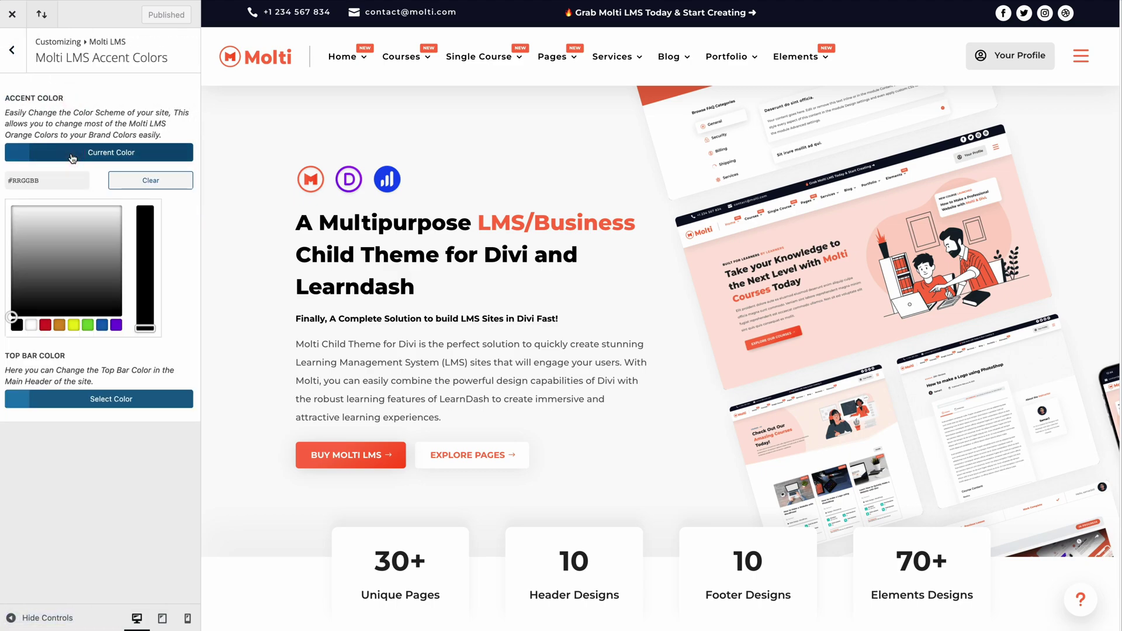
pyautogui.moveTo(348, 56)
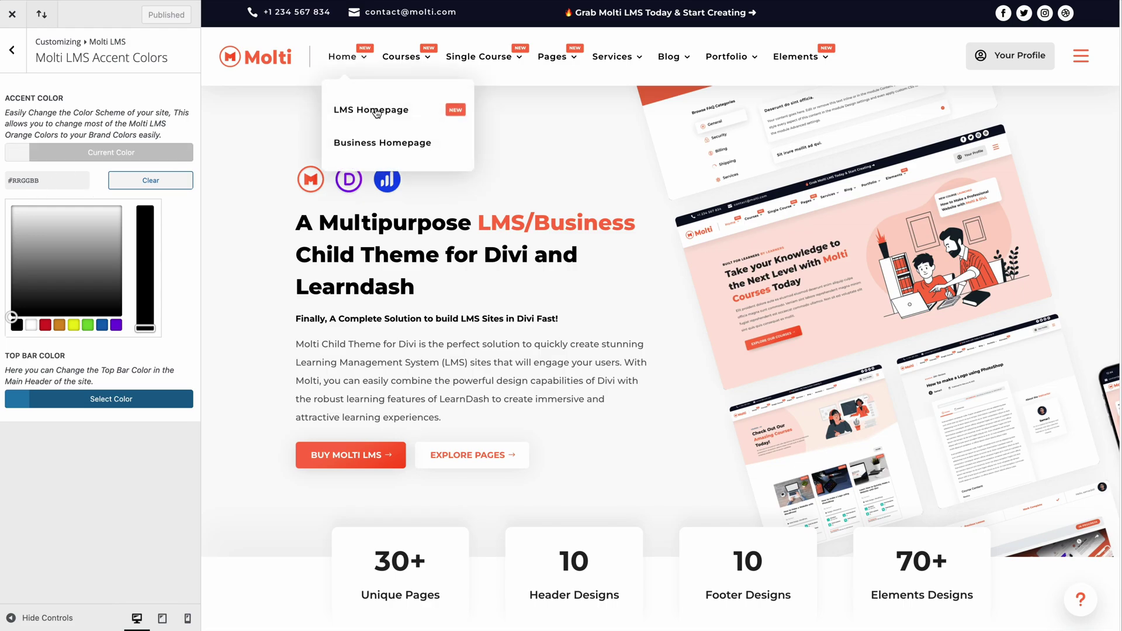
pyautogui.click(378, 126)
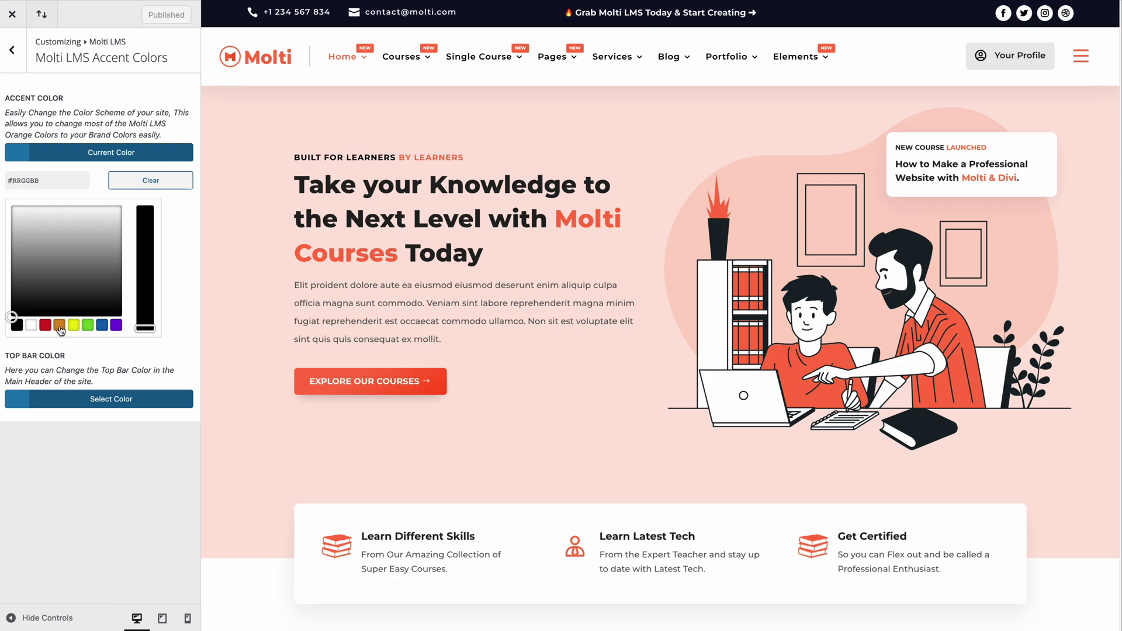
pyautogui.click(87, 329)
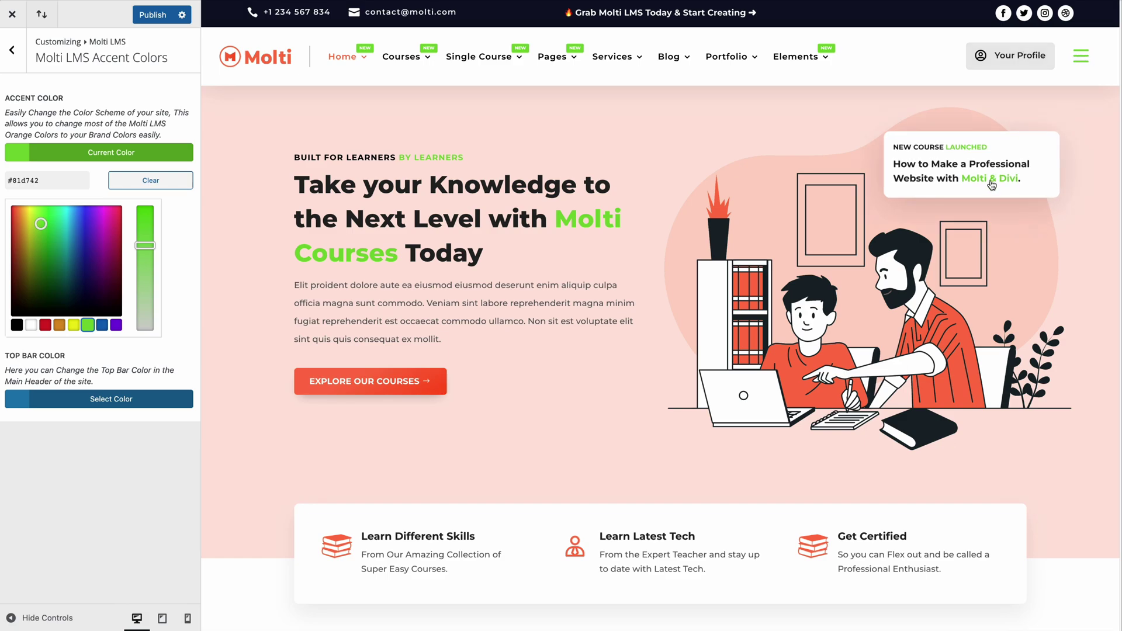
# - Examine the accent color on the previewed homepage's Elements menu, hero, course categories and popular course cards
pyautogui.moveTo(796, 56)
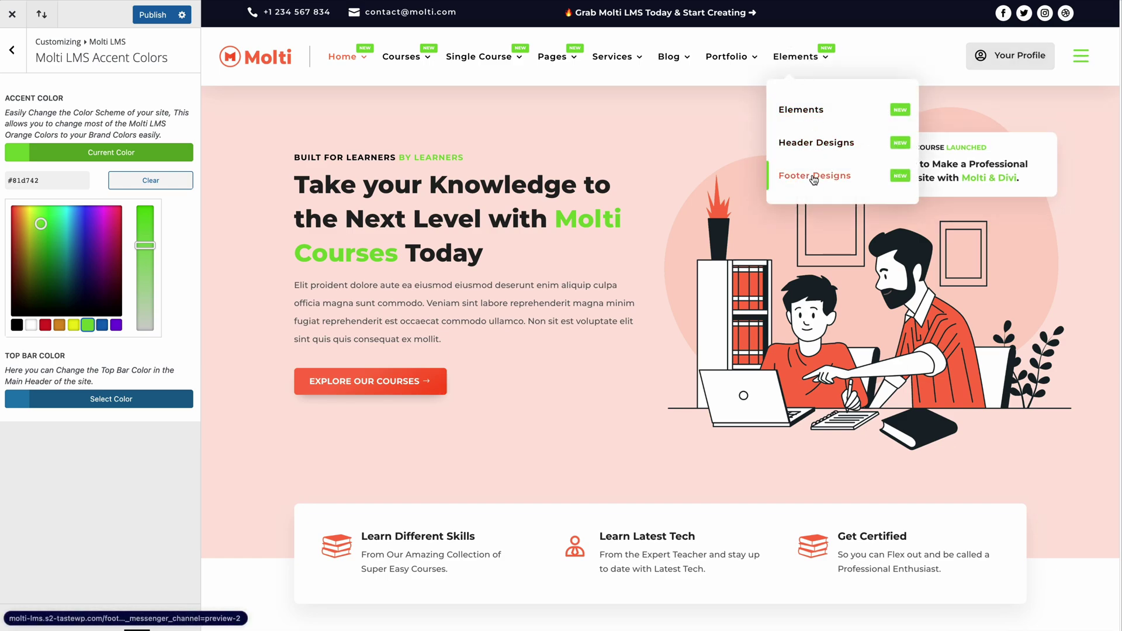
pyautogui.scroll(-8, 386, 263)
pyautogui.scroll(4, 387, 291)
pyautogui.scroll(-1, 387, 291)
pyautogui.scroll(5, 714, 366)
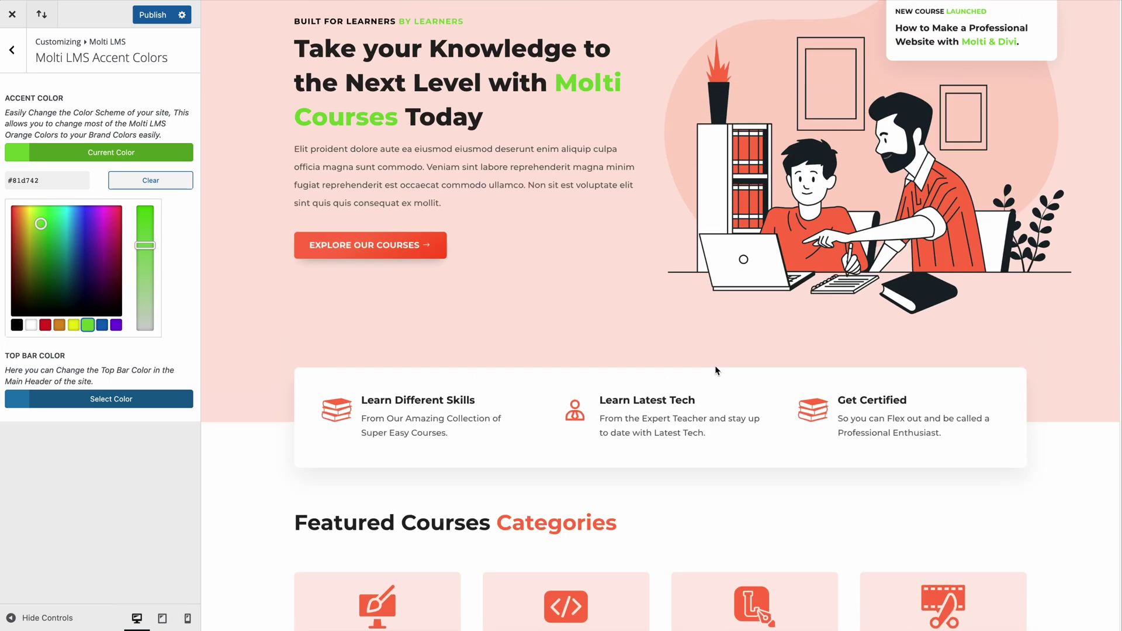
pyautogui.scroll(-10, 900, 301)
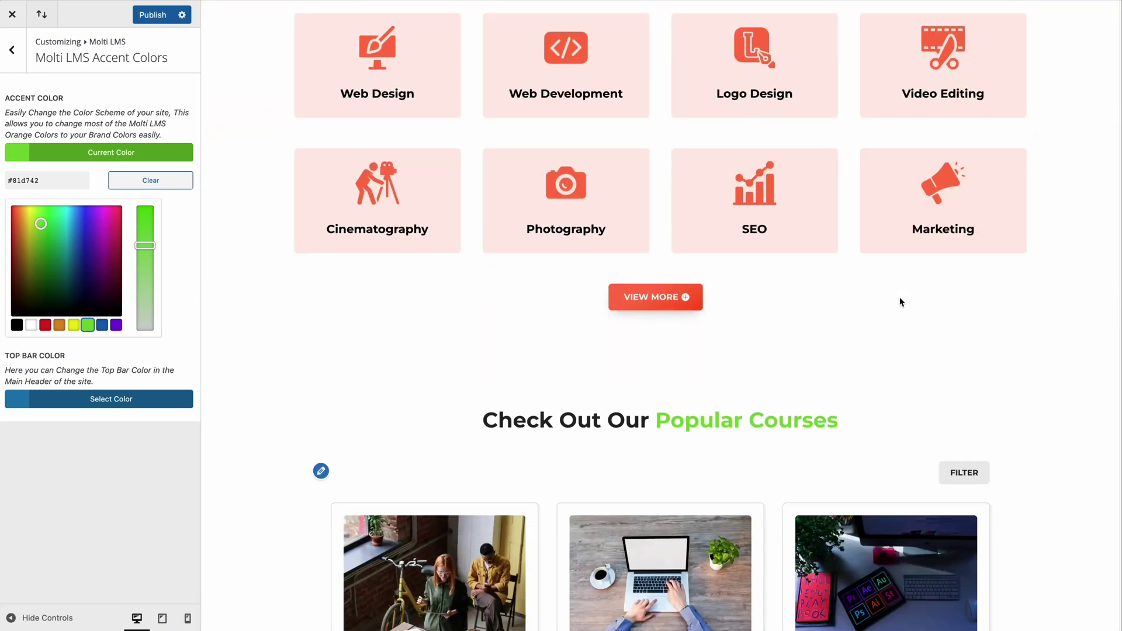
pyautogui.scroll(-3, 899, 297)
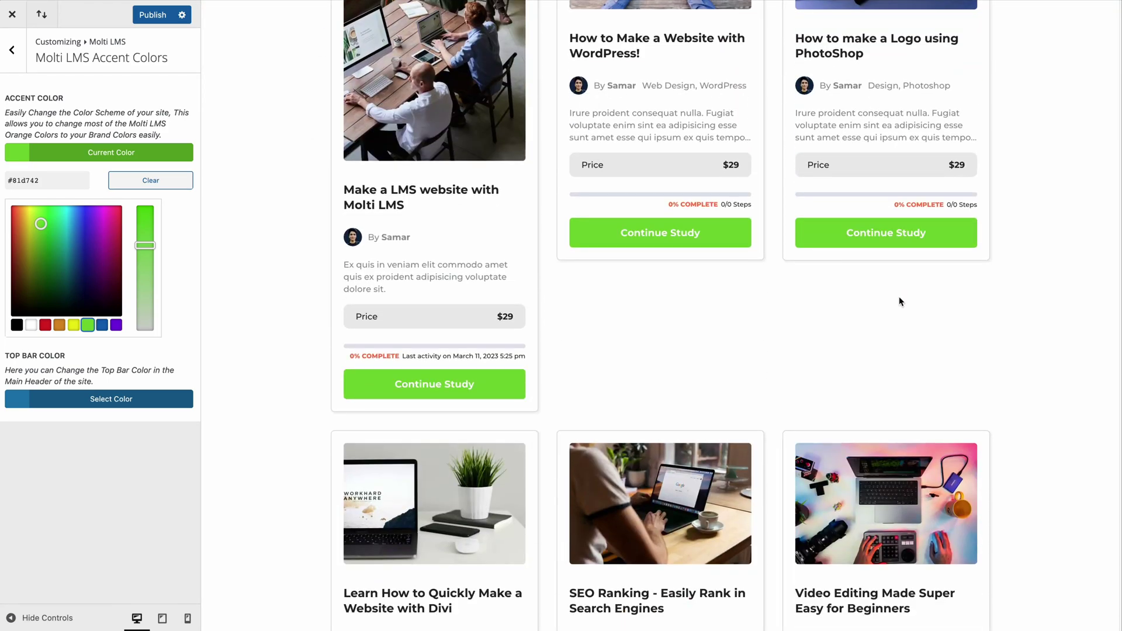
pyautogui.scroll(8, 351, 293)
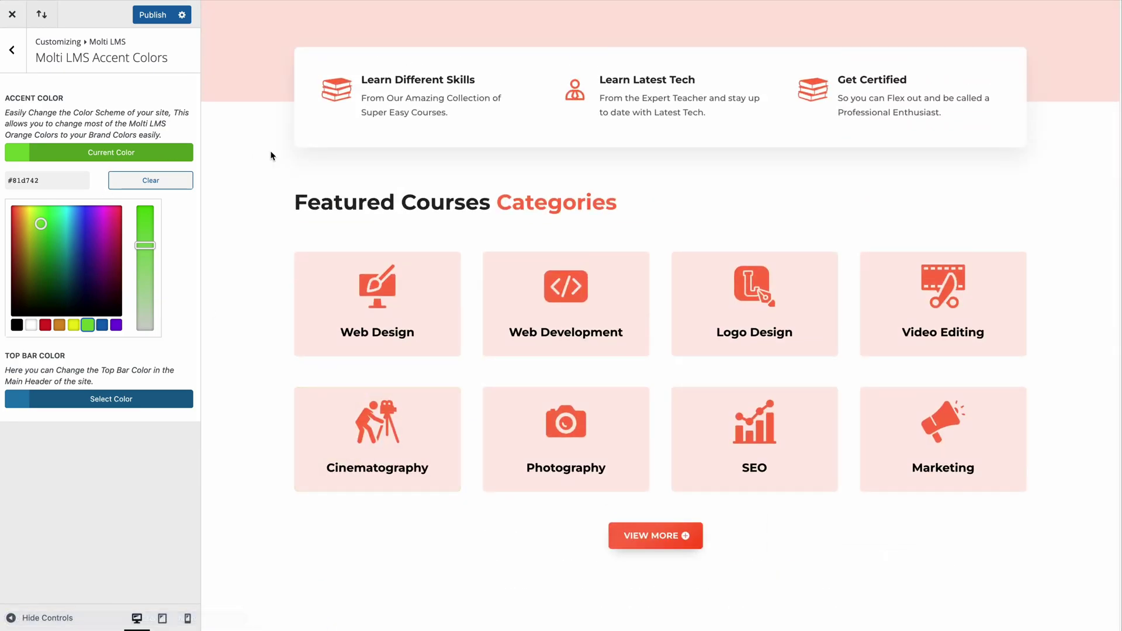
pyautogui.scroll(5, 271, 156)
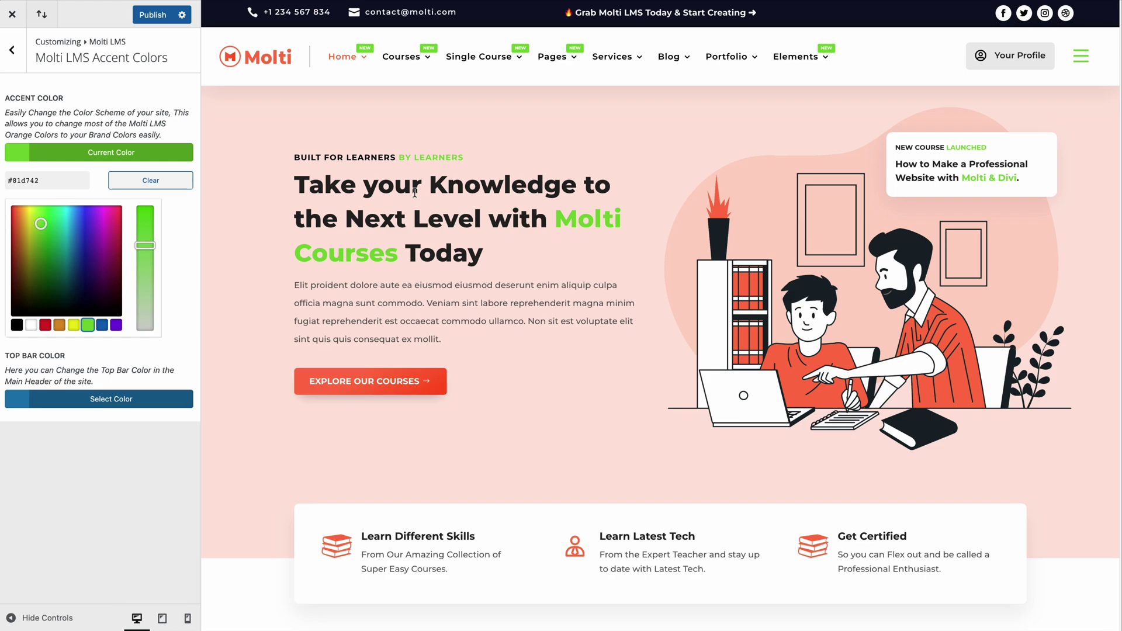
# - Examine the accent color down the homepage through the reviews, teachers, pricing and blog sections, and leave the Customizer, discarding the changes
pyautogui.scroll(-2, 420, 252)
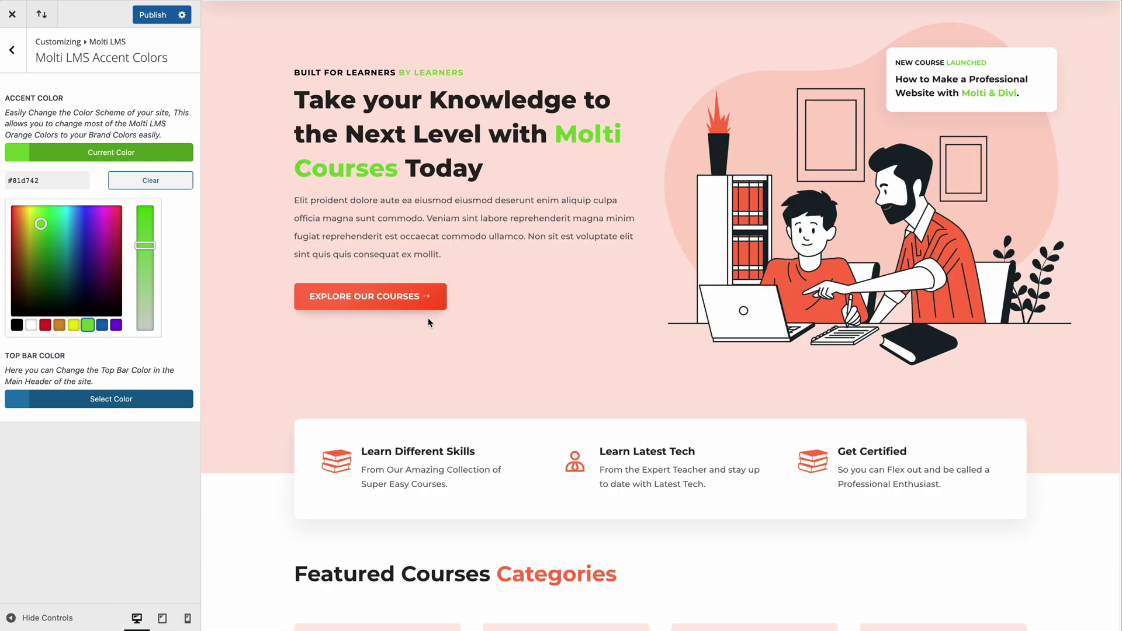
pyautogui.scroll(-15, 428, 322)
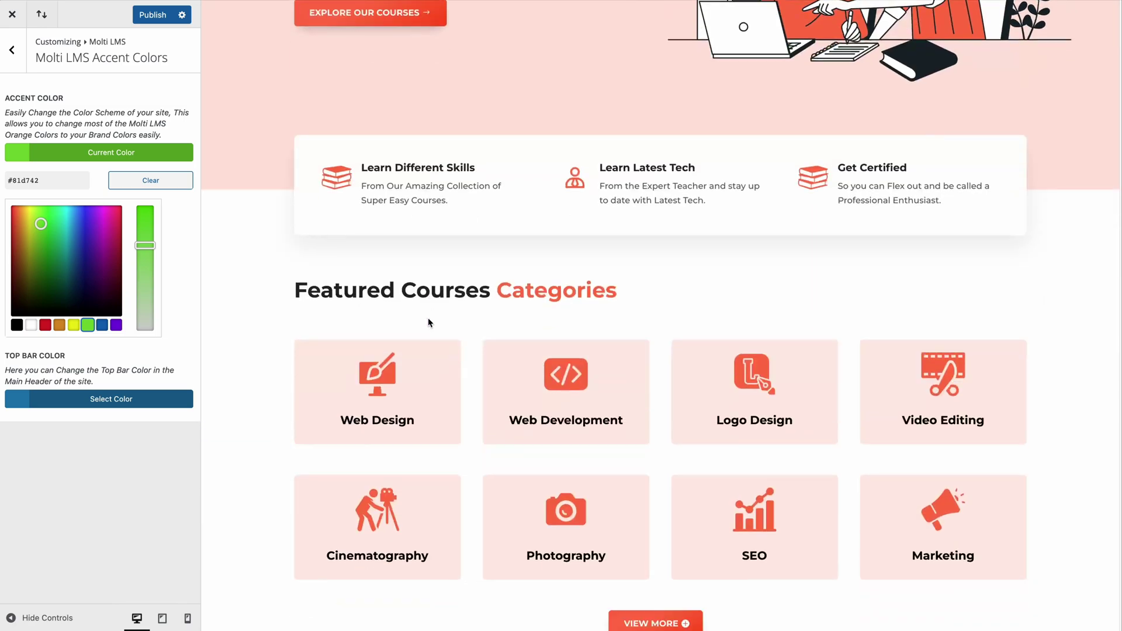
pyautogui.scroll(-20, 290, 306)
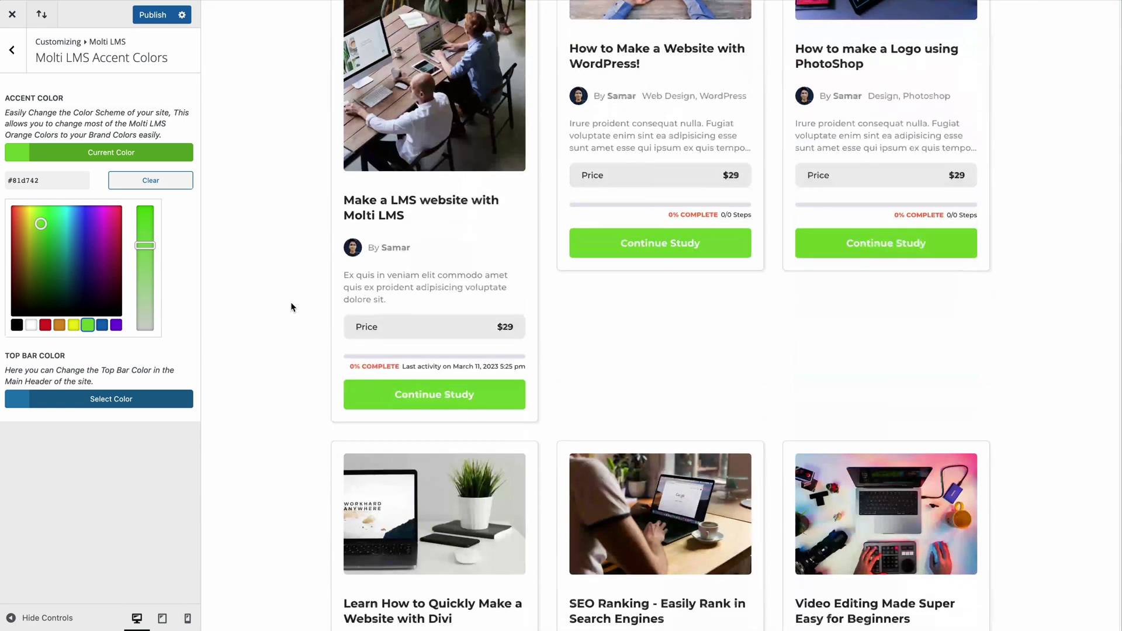
pyautogui.scroll(-15, 290, 310)
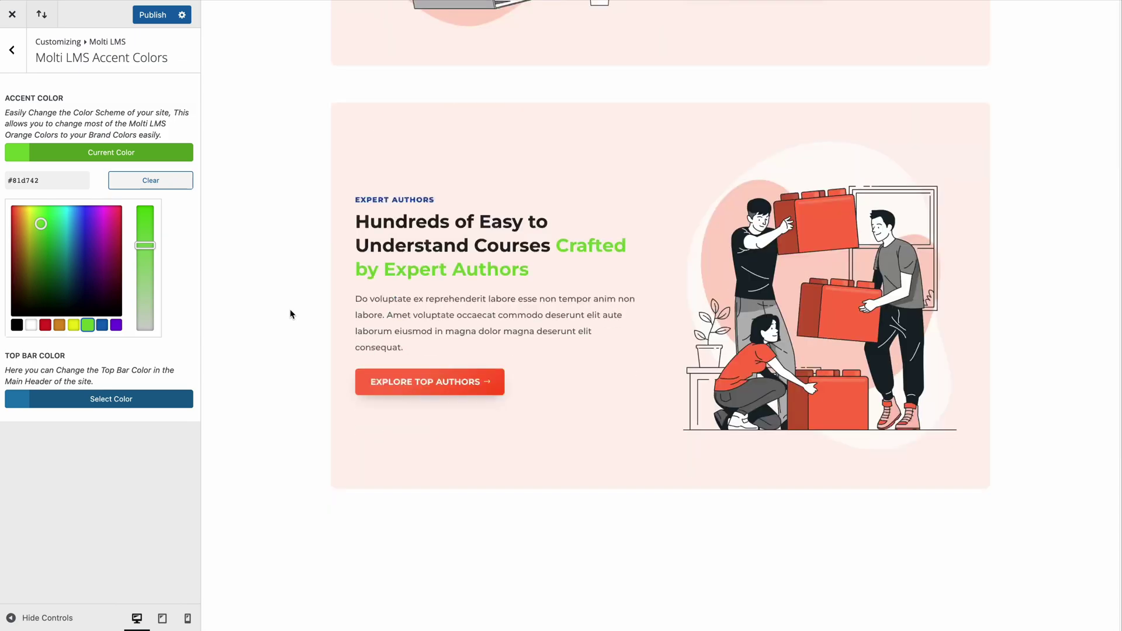
pyautogui.scroll(5, 506, 281)
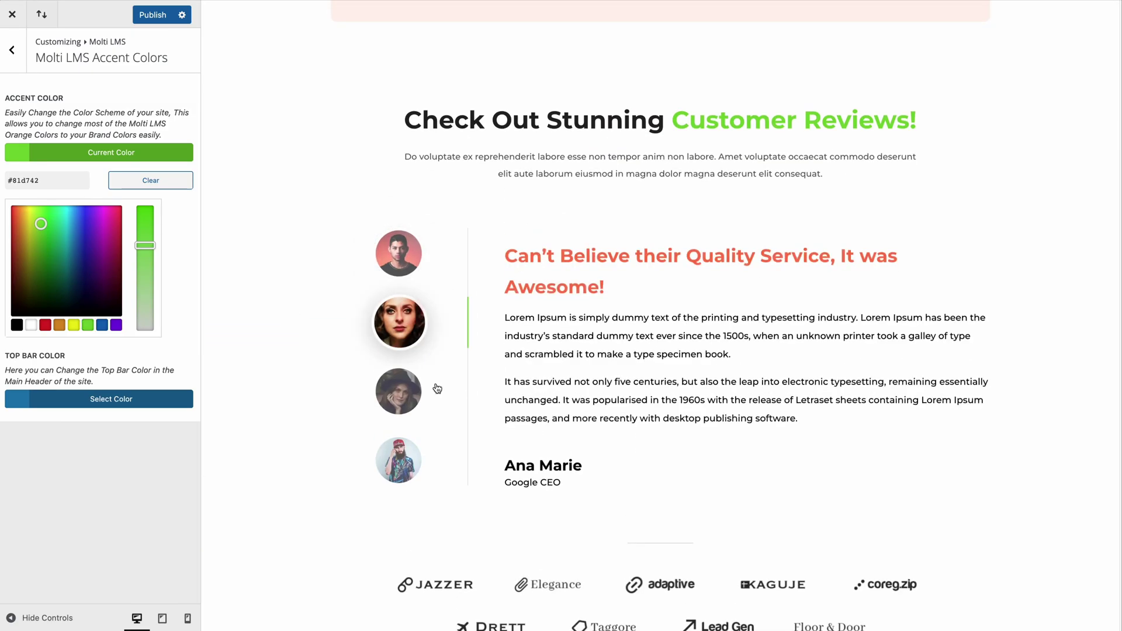
pyautogui.moveTo(438, 316)
pyautogui.click(439, 237)
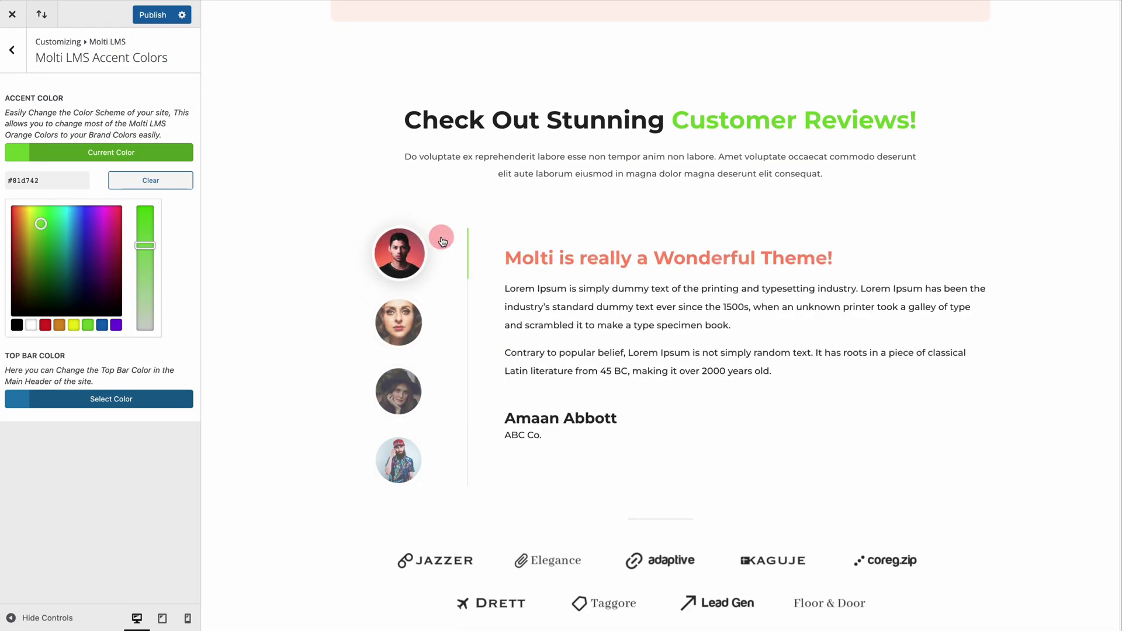
pyautogui.scroll(-20, 535, 283)
pyautogui.scroll(3, 537, 285)
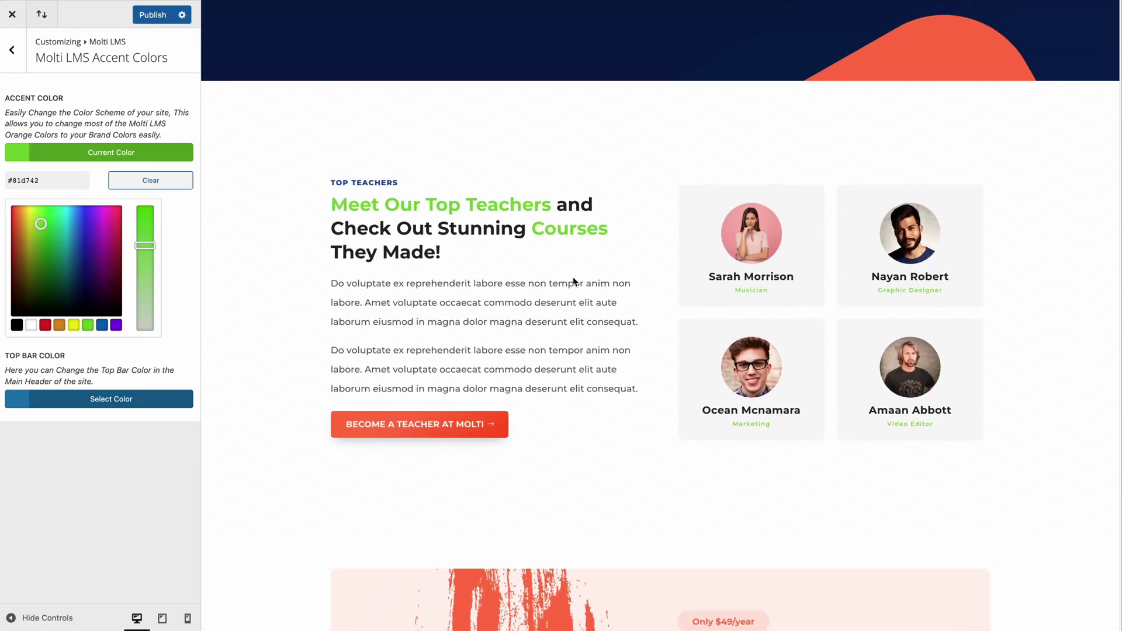
pyautogui.scroll(-15, 742, 359)
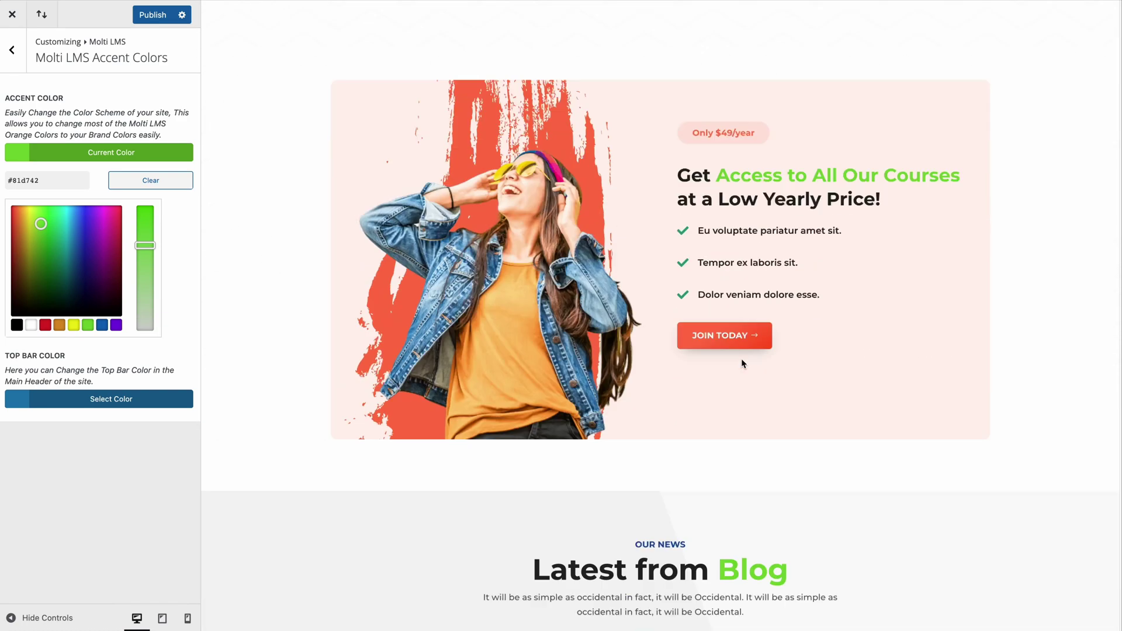
pyautogui.scroll(2, 742, 355)
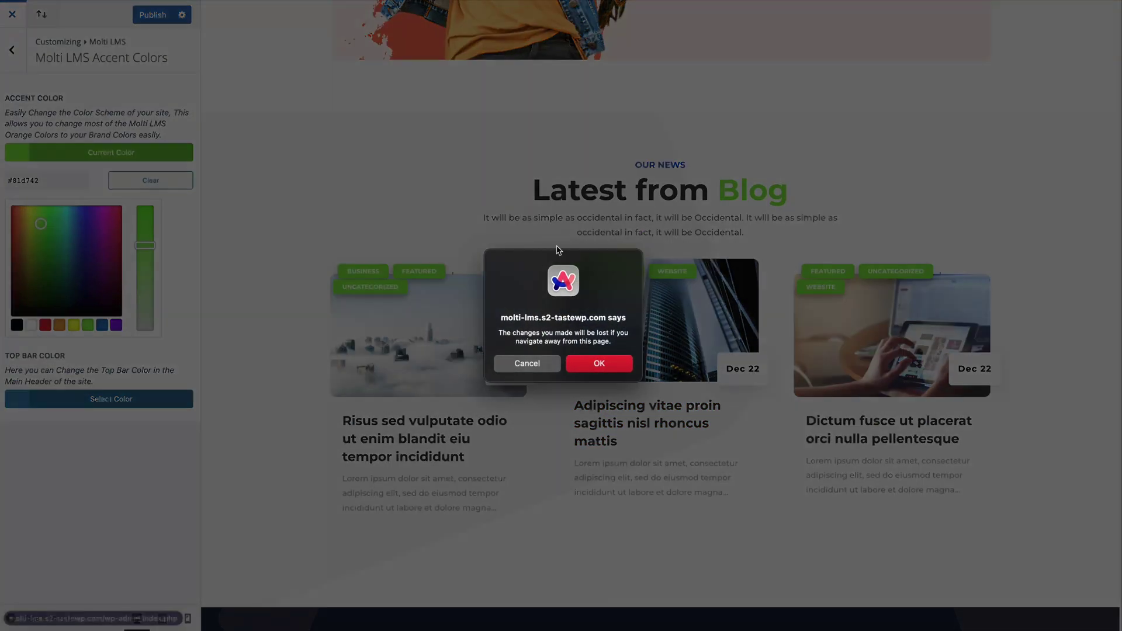
pyautogui.click(599, 363)
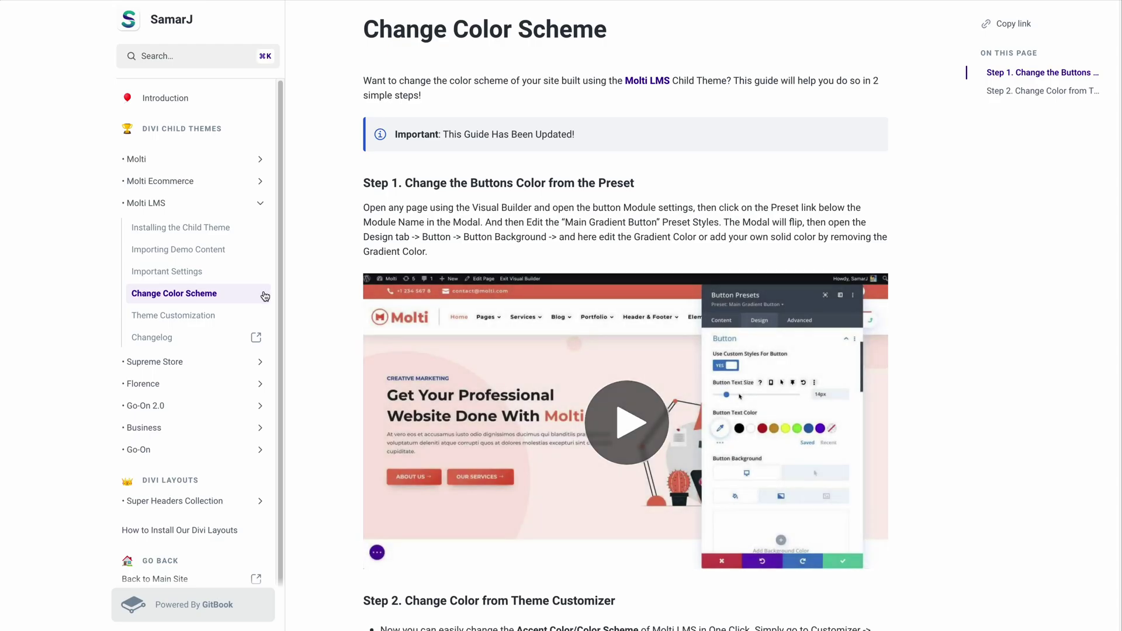
# - Open the Theme Customization guide and skim its sections from changing the header and footer to editing the advanced dropdown menu
pyautogui.click(217, 317)
pyautogui.scroll(-18, 658, 42)
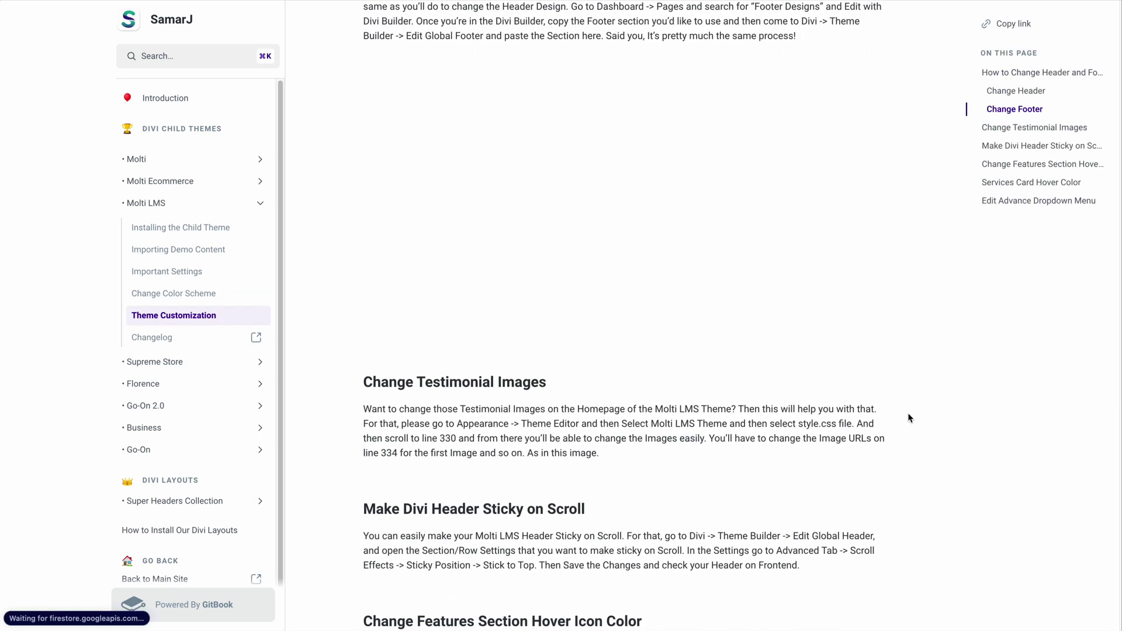
pyautogui.scroll(-5, 887, 353)
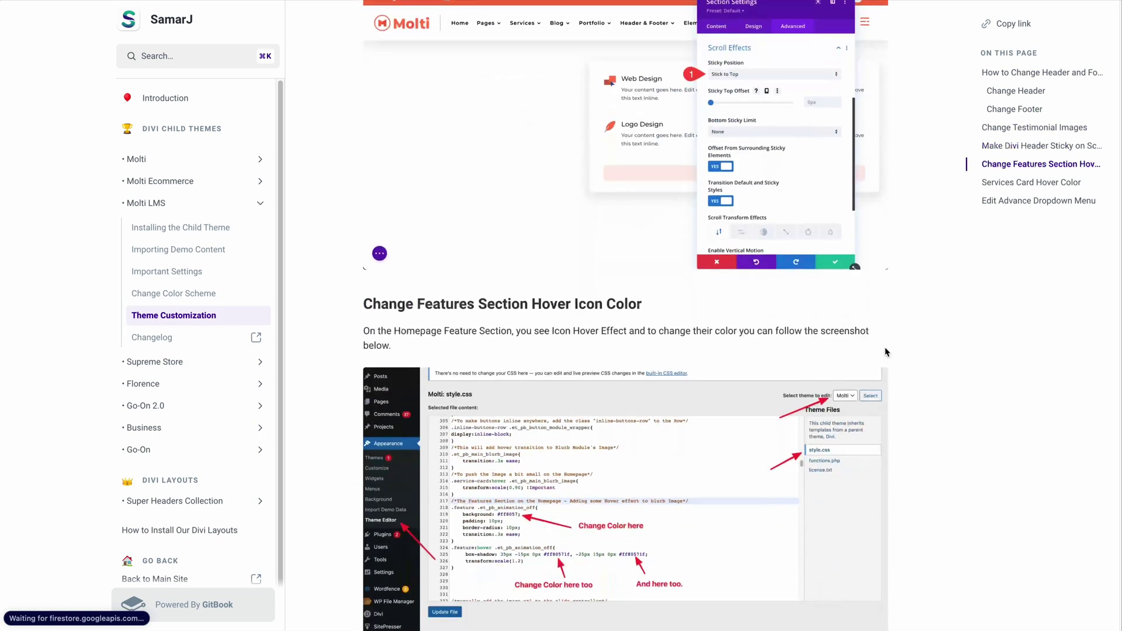
pyautogui.scroll(-20, 887, 353)
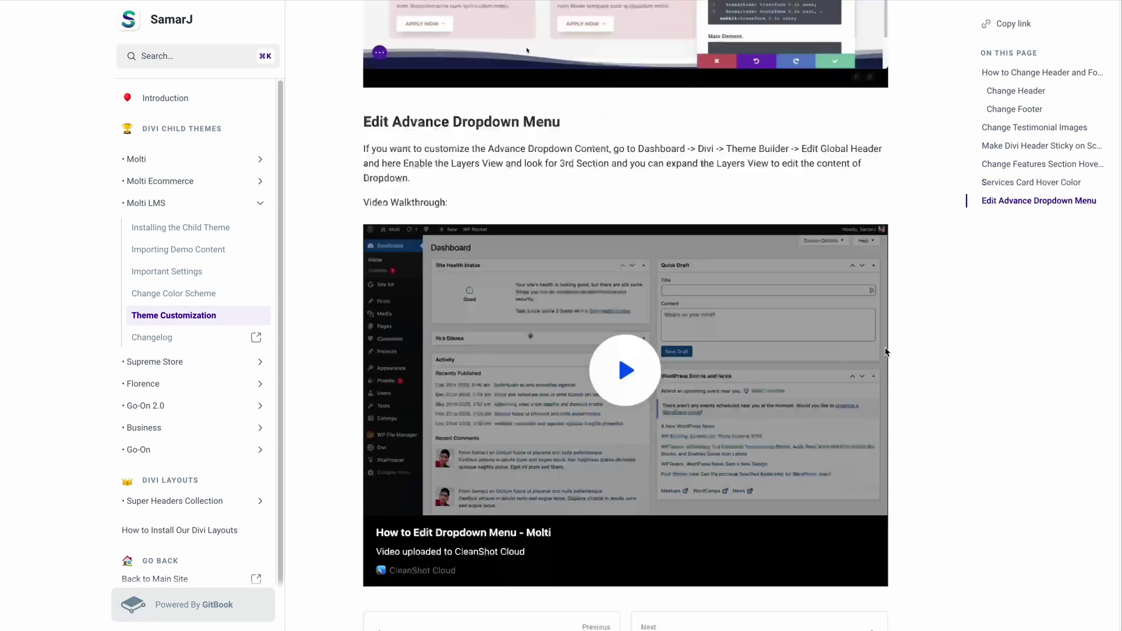
pyautogui.scroll(5, 887, 352)
pyautogui.scroll(20, 887, 353)
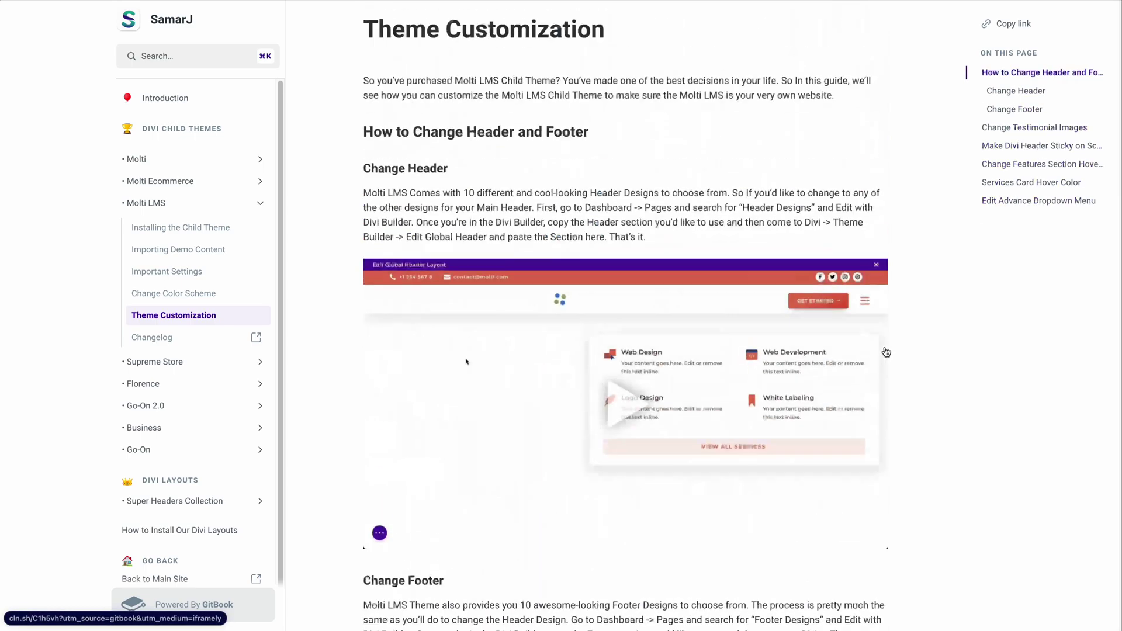